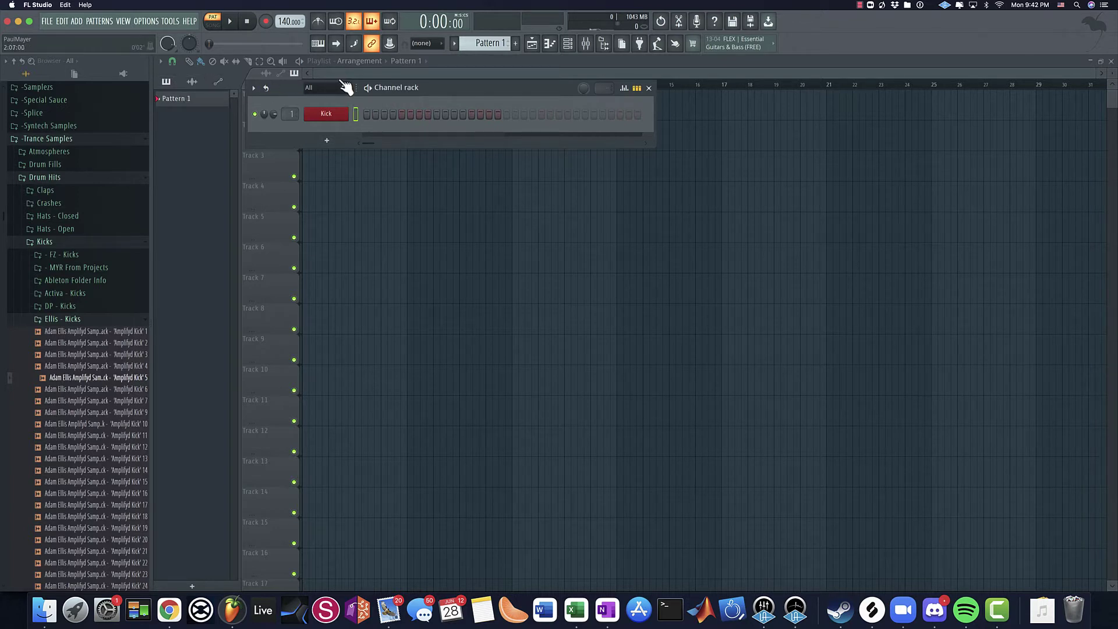
Step: Move the channel rack lower, then scroll the tempo display down from 140 to 138 BPM
left_click_drag(461, 91, 523, 133)
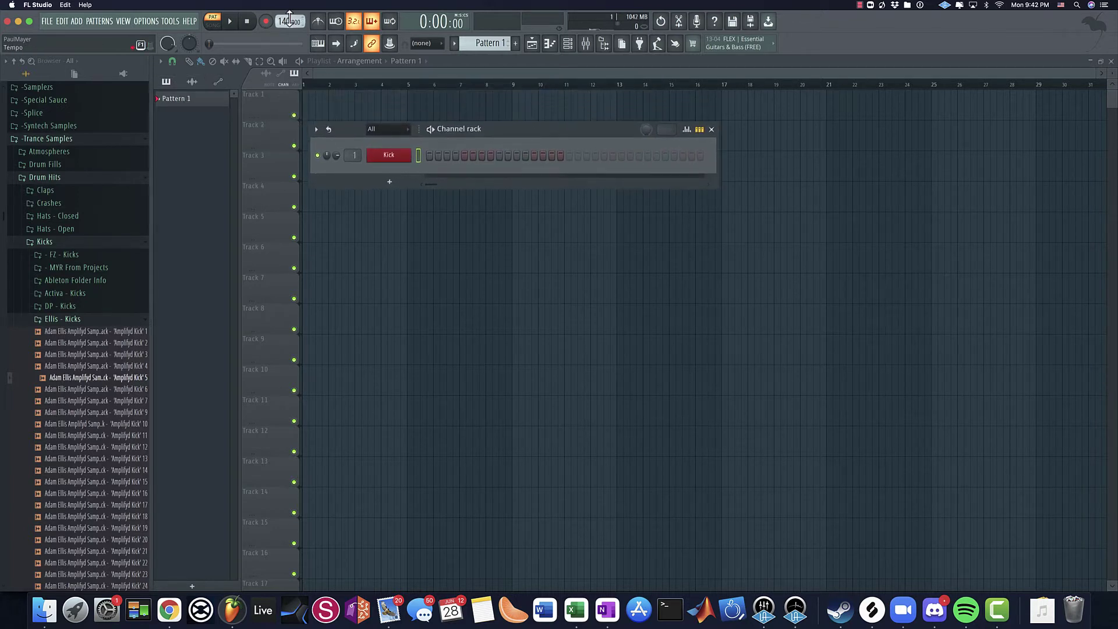
scroll(289, 21, "down", 1)
scroll(286, 22, "down", 1)
Step: Add a Sylenth1 instrument channel and reset it to its Init preset
left_click(74, 21)
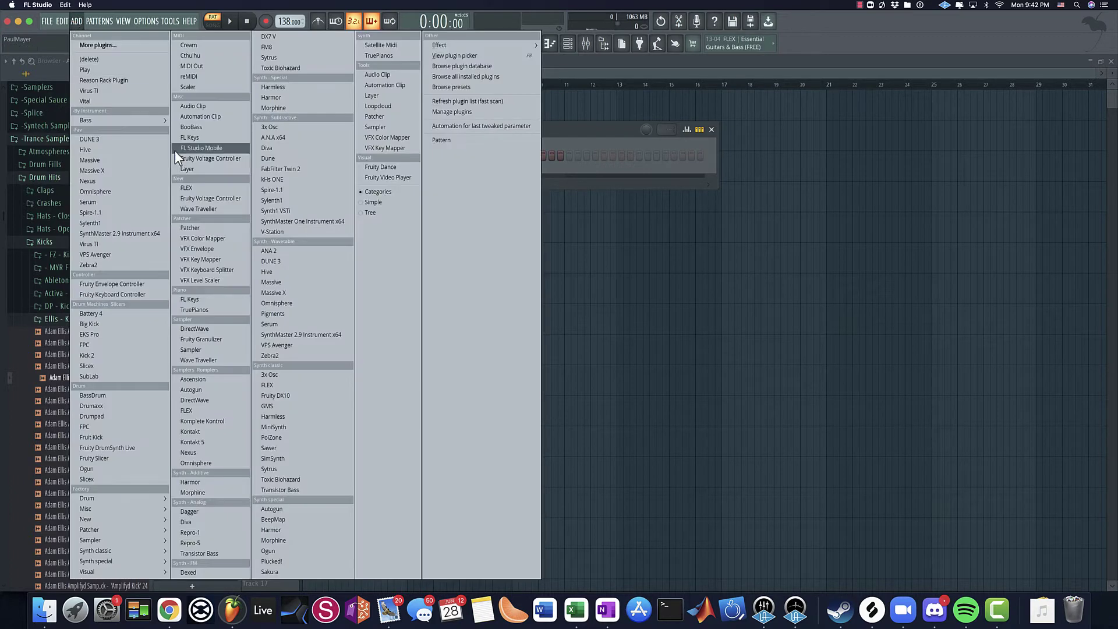
left_click(303, 200)
left_click_drag(315, 113, 659, 236)
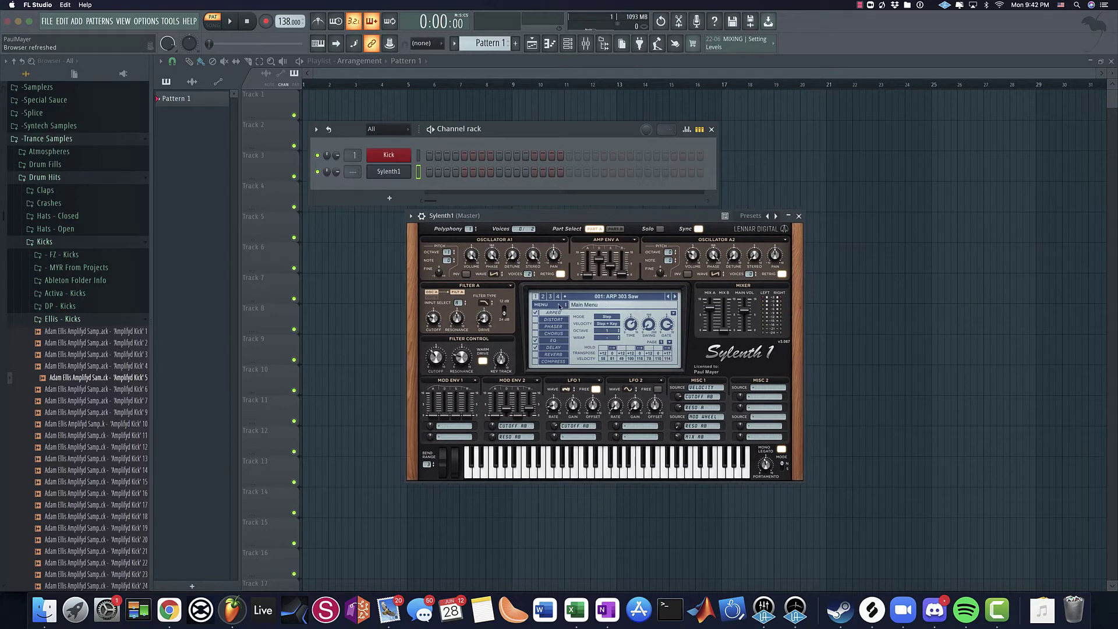
left_click(541, 305)
mouse_move(574, 321)
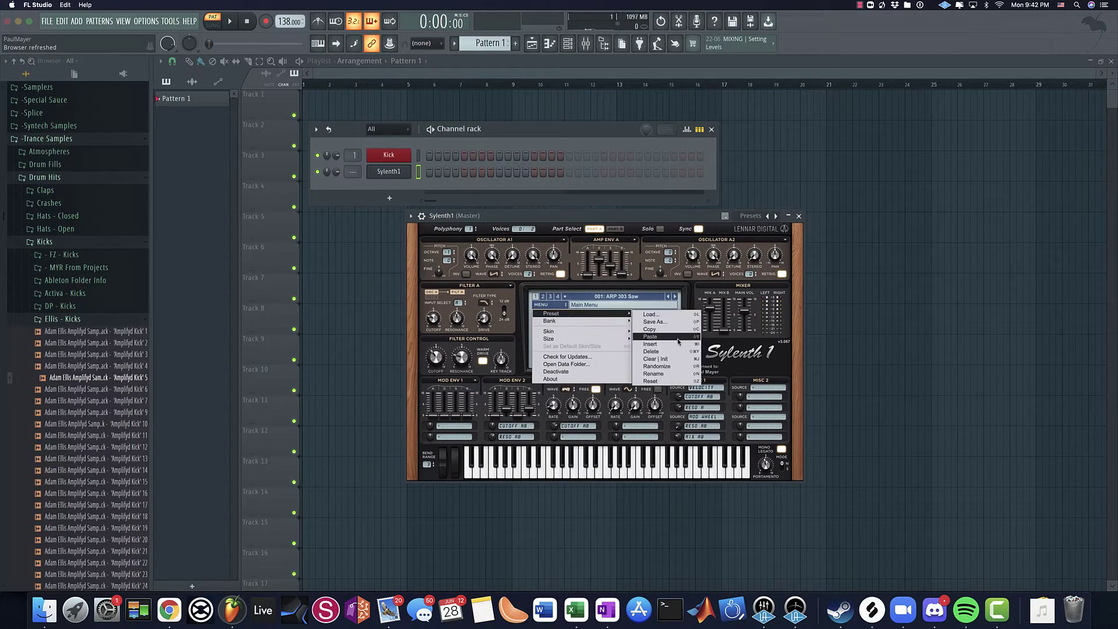
left_click(669, 344)
Step: Rename the new channel 'Sub', colour it blue and give it a bass clef icon
left_click(382, 174, "shift")
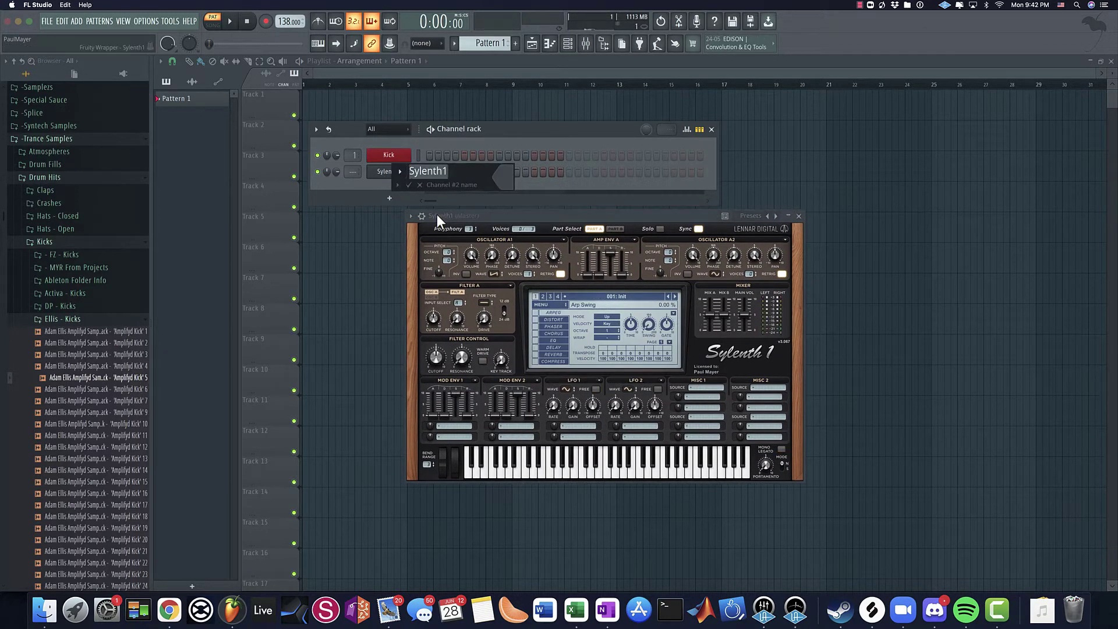
type("Sub")
left_click(503, 178)
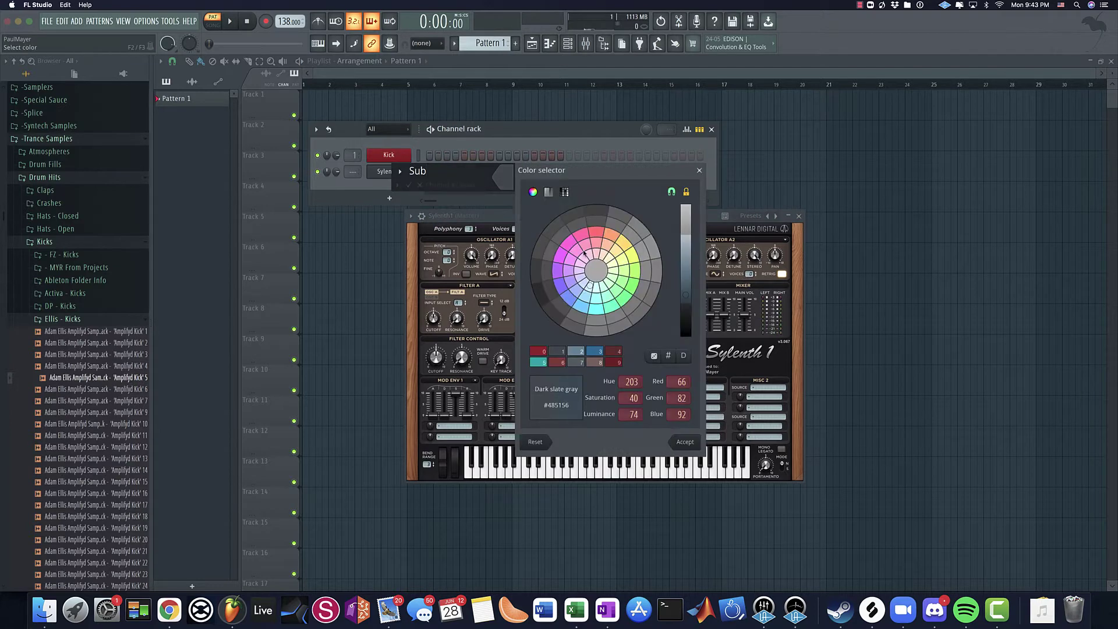
left_click(577, 299)
key("Return")
left_click(401, 172)
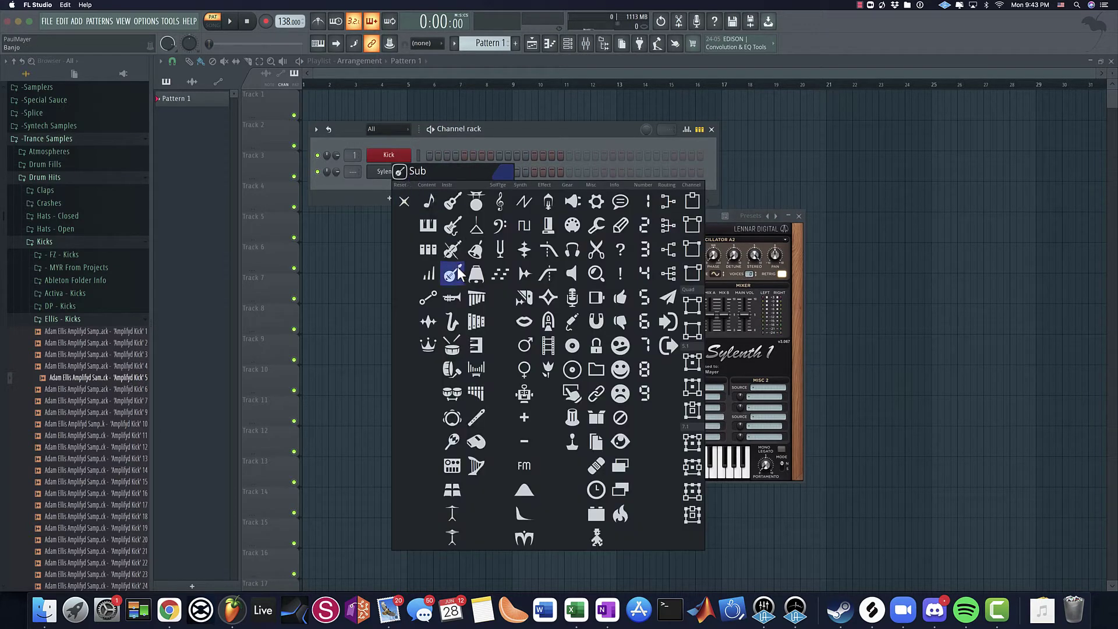
left_click(500, 227)
Step: Link the Sub and Kick channels to their own mixer inserts
key("ctrl+l")
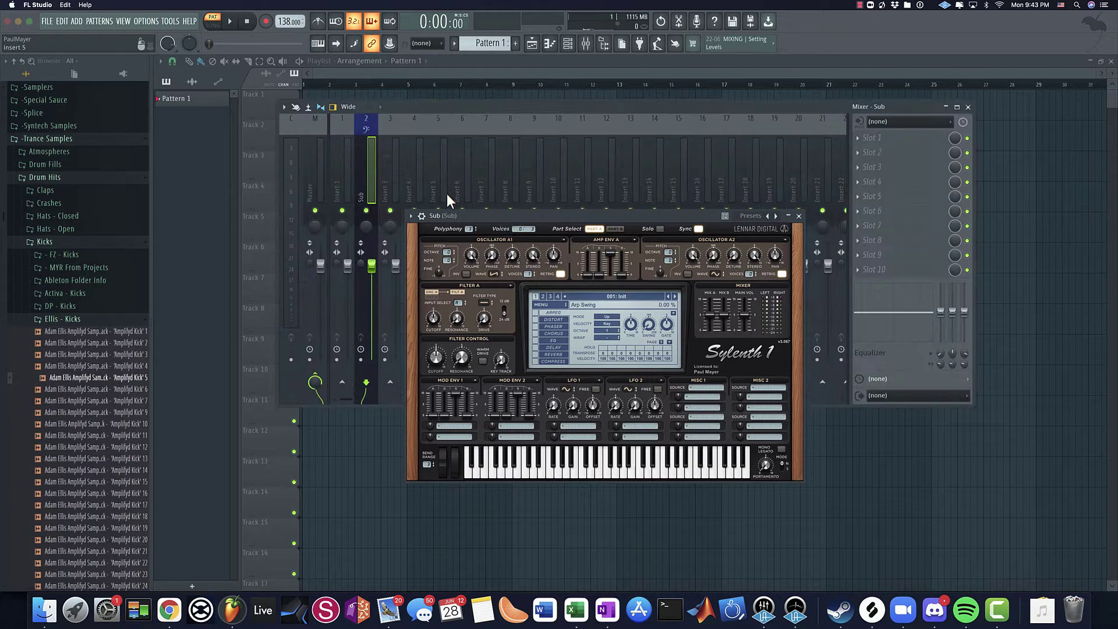
left_click(799, 216)
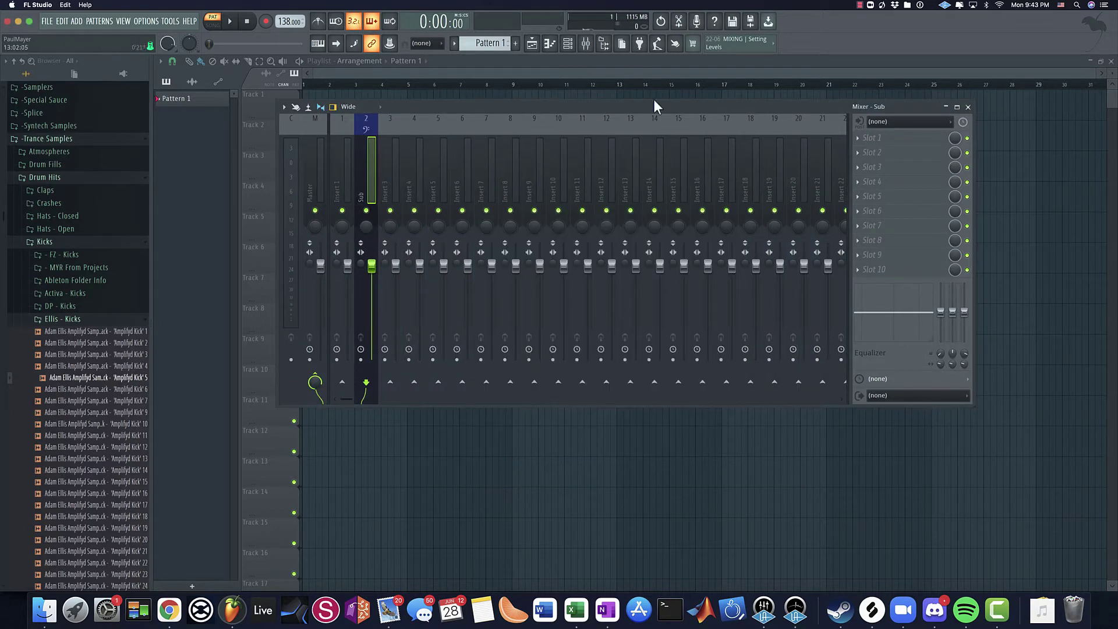
left_click(566, 42)
left_click(402, 157)
key("ctrl+l")
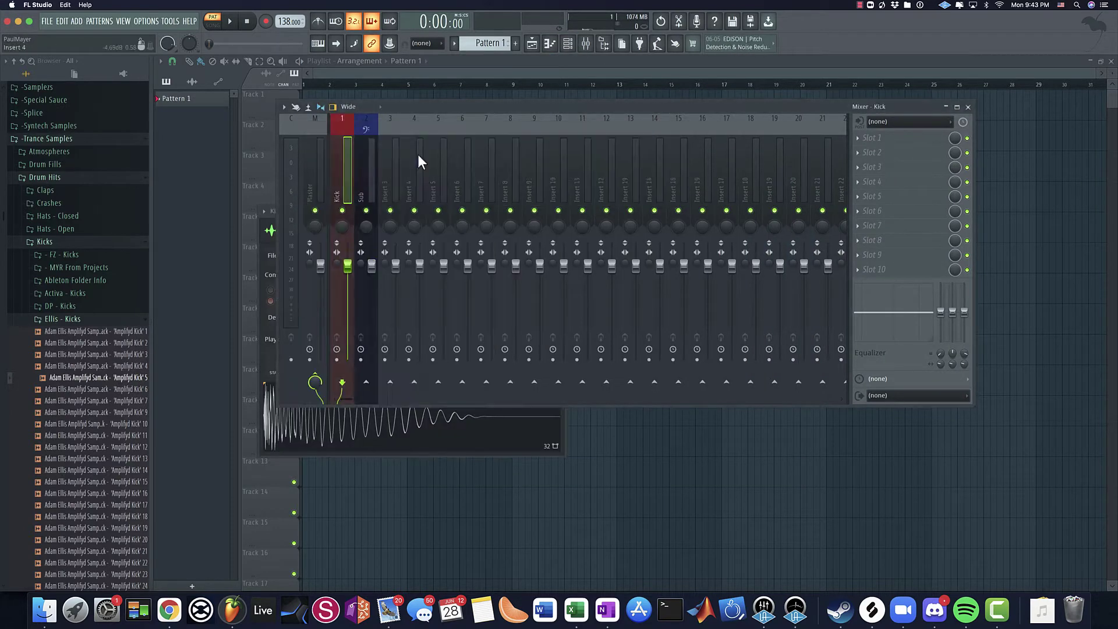
left_click_drag(442, 105, 608, 115)
Step: In Sylenth1, set filter A to Lowpass, drop Osc A2 to octave -2, and raise amp release to 0.412
left_click(409, 172)
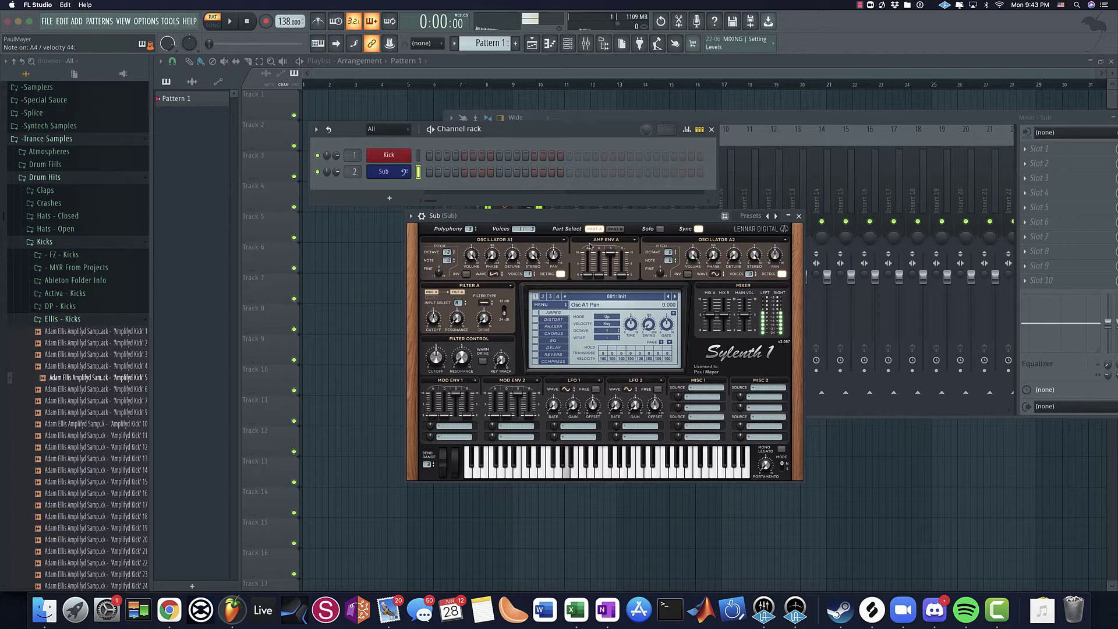
left_click(486, 306)
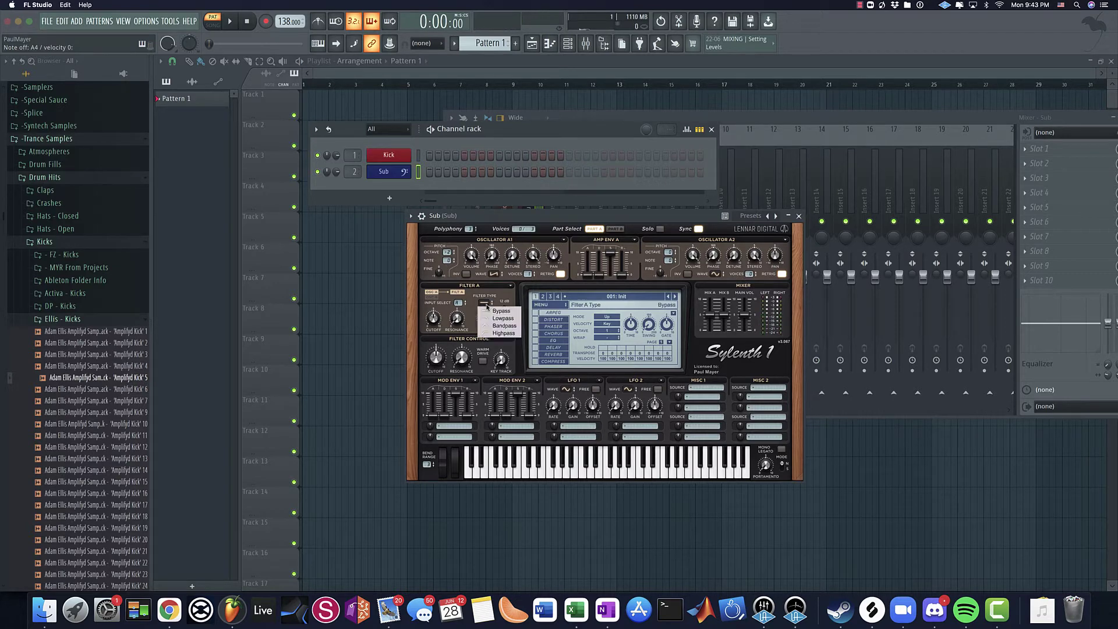
left_click(494, 317)
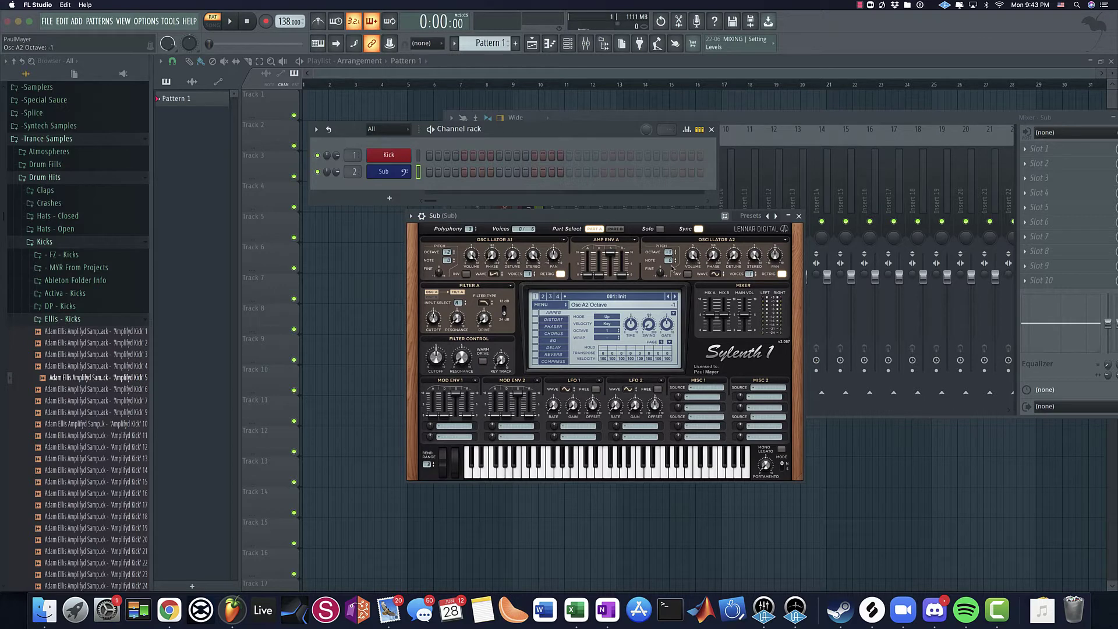
left_click_drag(672, 267, 672, 271)
key("n")
key("n")
key("n")
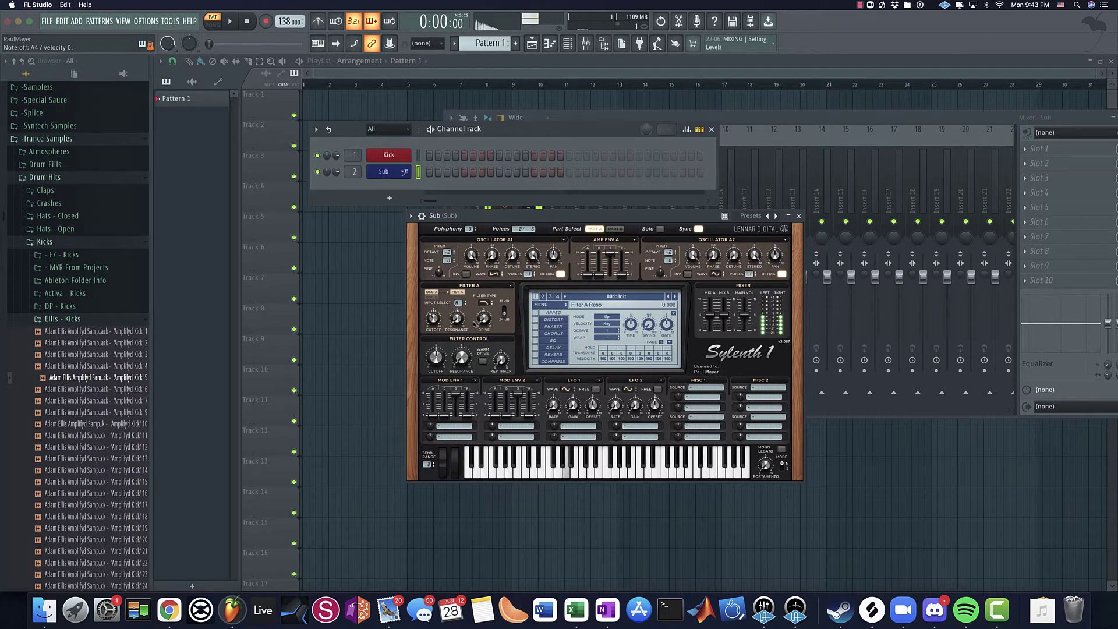
key("n")
key("n")
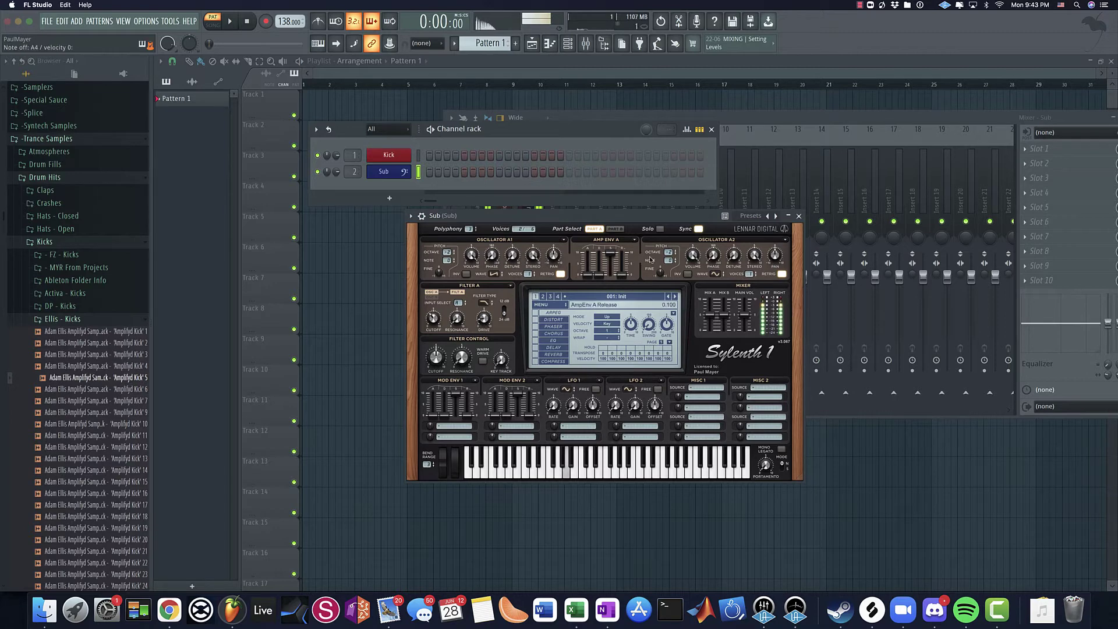
left_click_drag(627, 280, 628, 278)
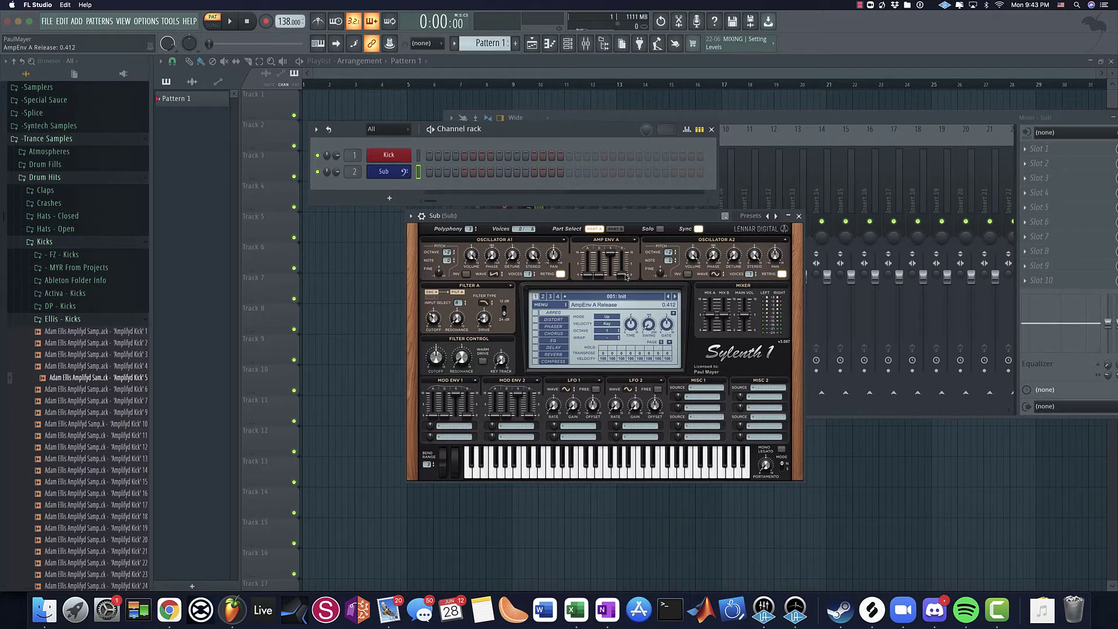
Step: Move an empty mixer insert to position 1
left_click(798, 216)
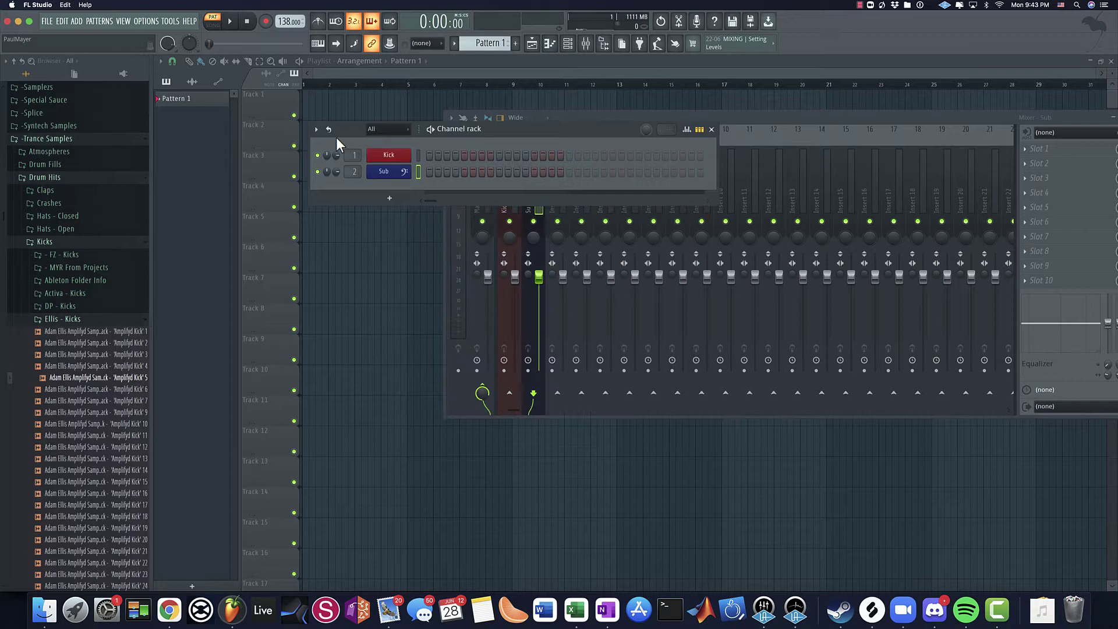
left_click_drag(834, 132, 792, 197)
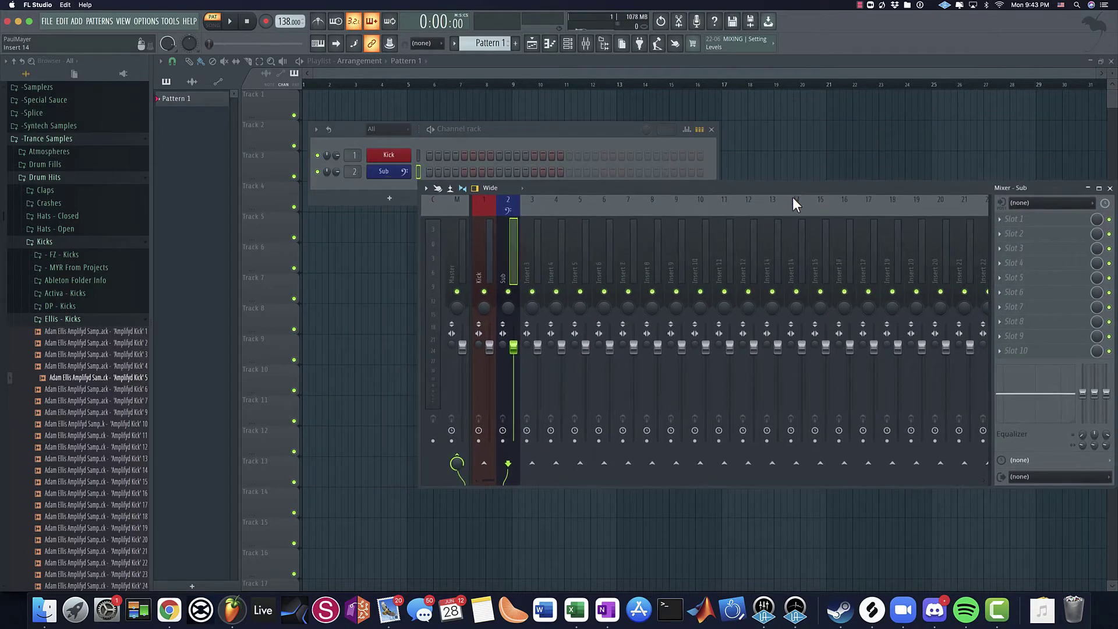
left_click(481, 245)
left_click(530, 250)
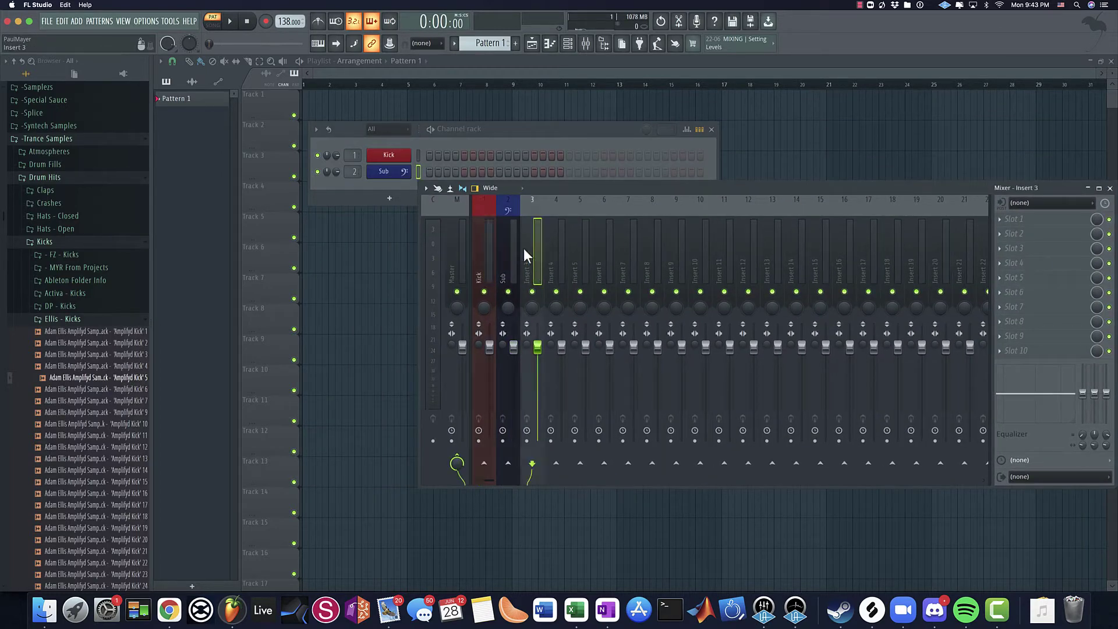
left_click(510, 251)
left_click(527, 272)
left_click(556, 269)
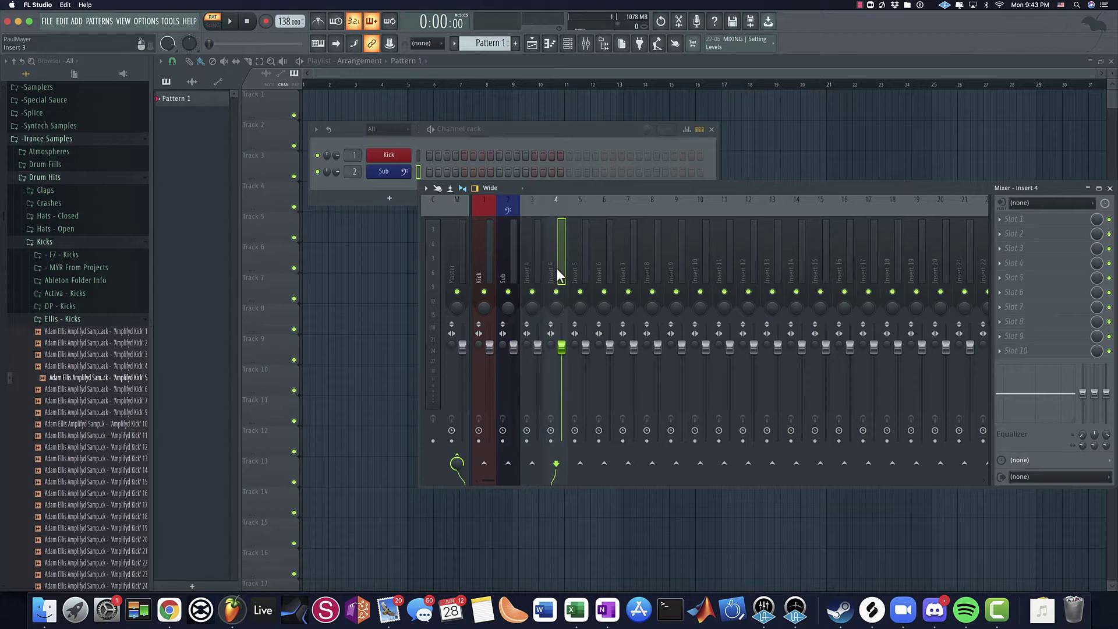
left_click_drag(557, 268, 486, 268)
Step: Rename mixer insert 1 'Kick and Bass Bus'
key("F2")
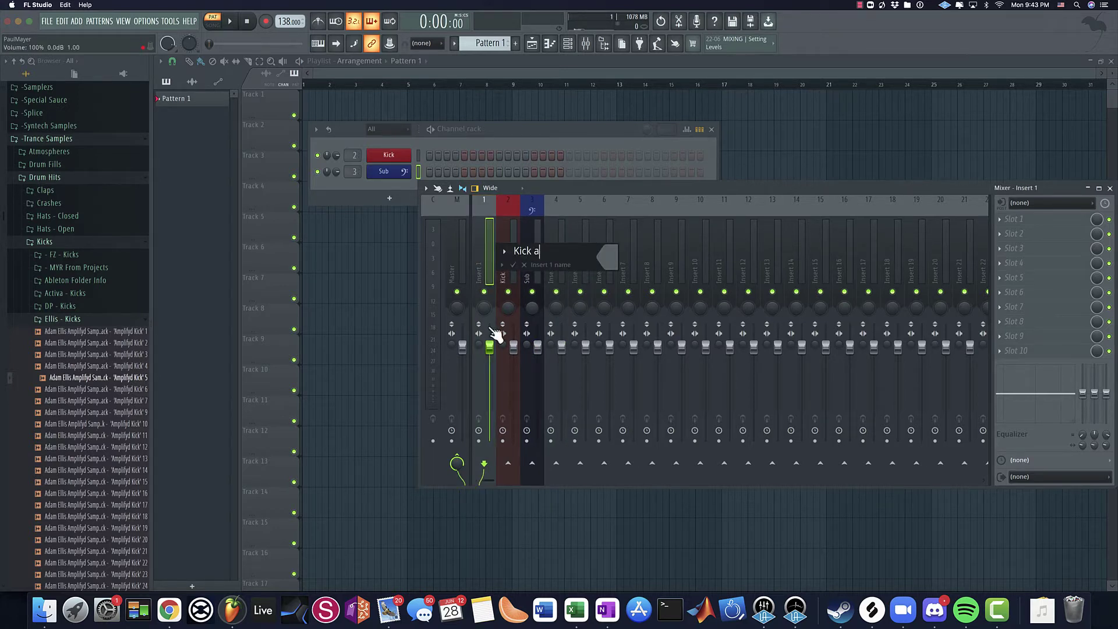
type("Kick and Bass Bus")
key("Return")
left_click(510, 376)
Step: Route the Kick and Sub tracks only into the Kick and Bass Bus
right_click(481, 465)
left_click(519, 480)
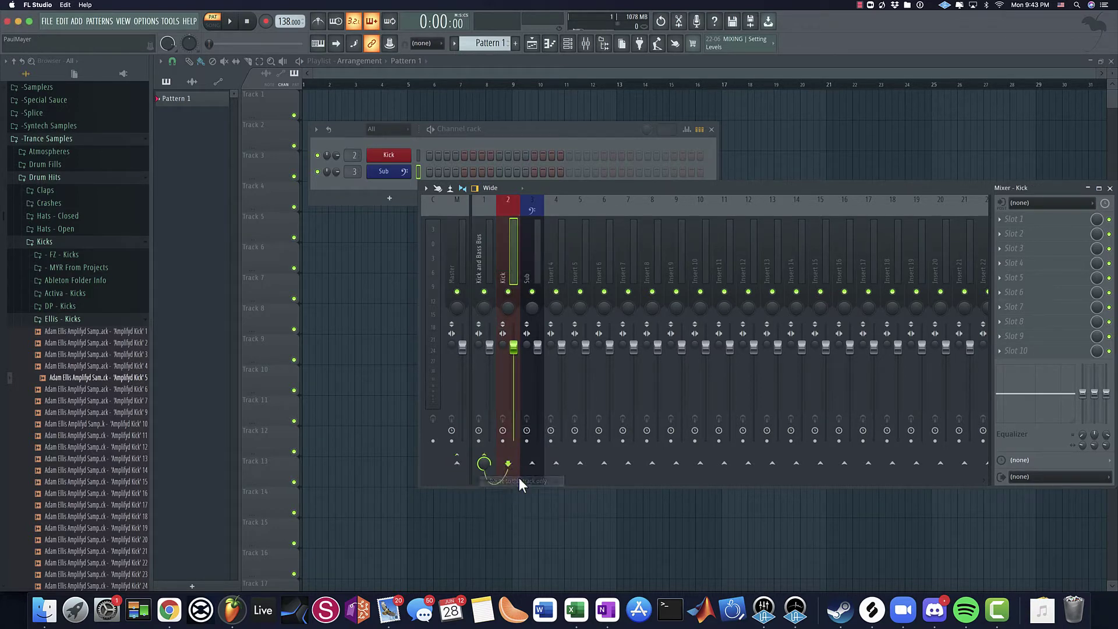
left_click(530, 407)
right_click(483, 463)
left_click(508, 480)
left_click(485, 299)
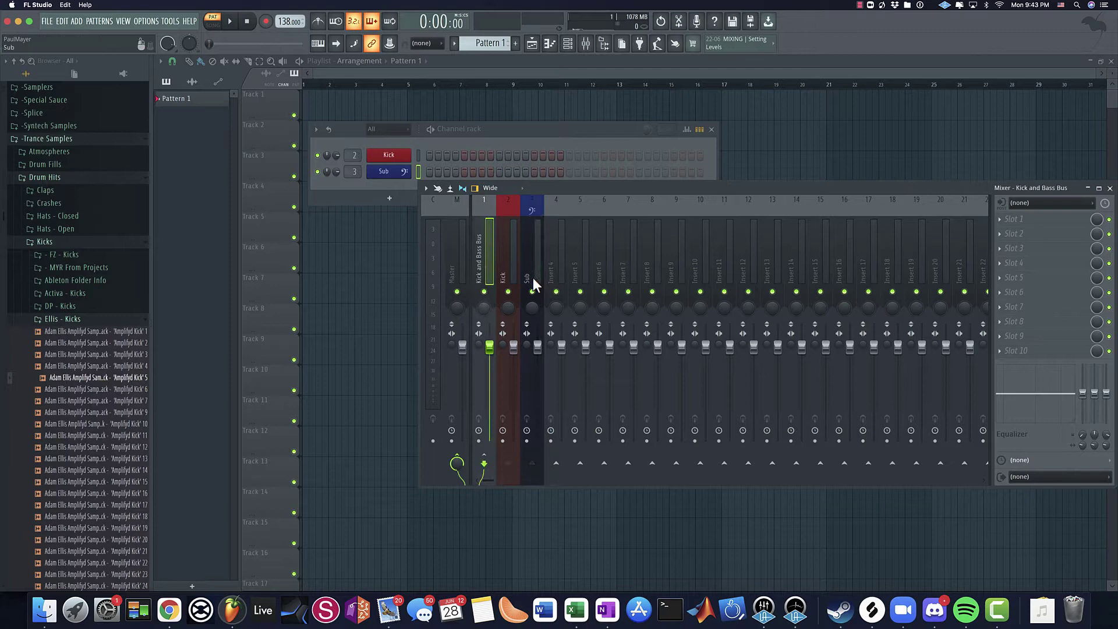
key("Right")
key("Right")
key("Right")
key("Left")
key("Left")
key("Left")
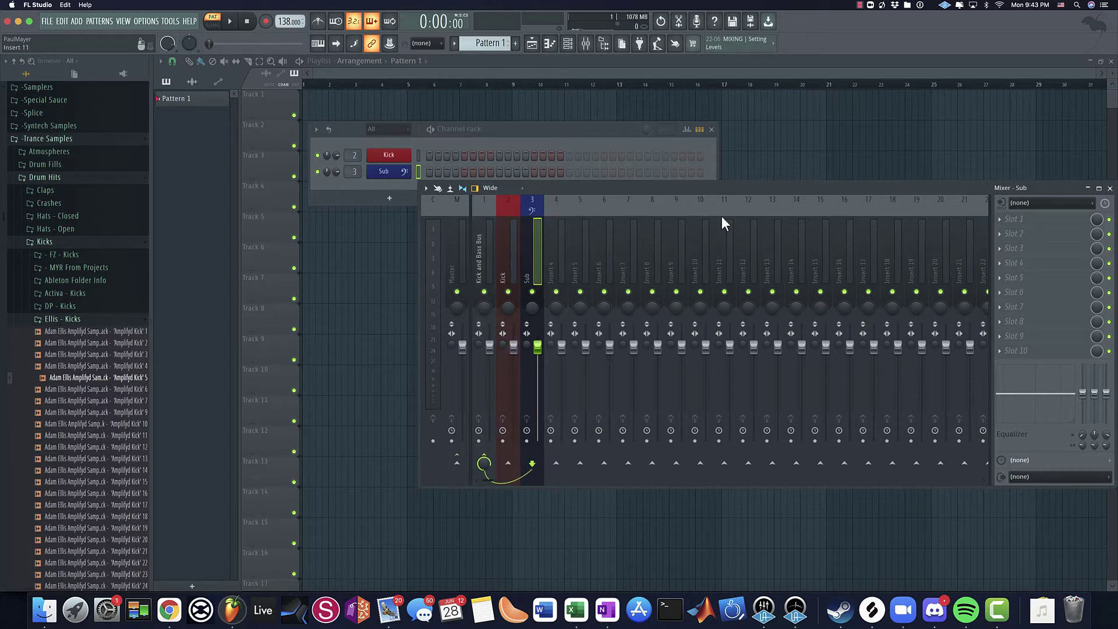
Step: Add LFOTool to the Kick and Bass Bus and raise its left and middle curve points
left_click(1016, 321)
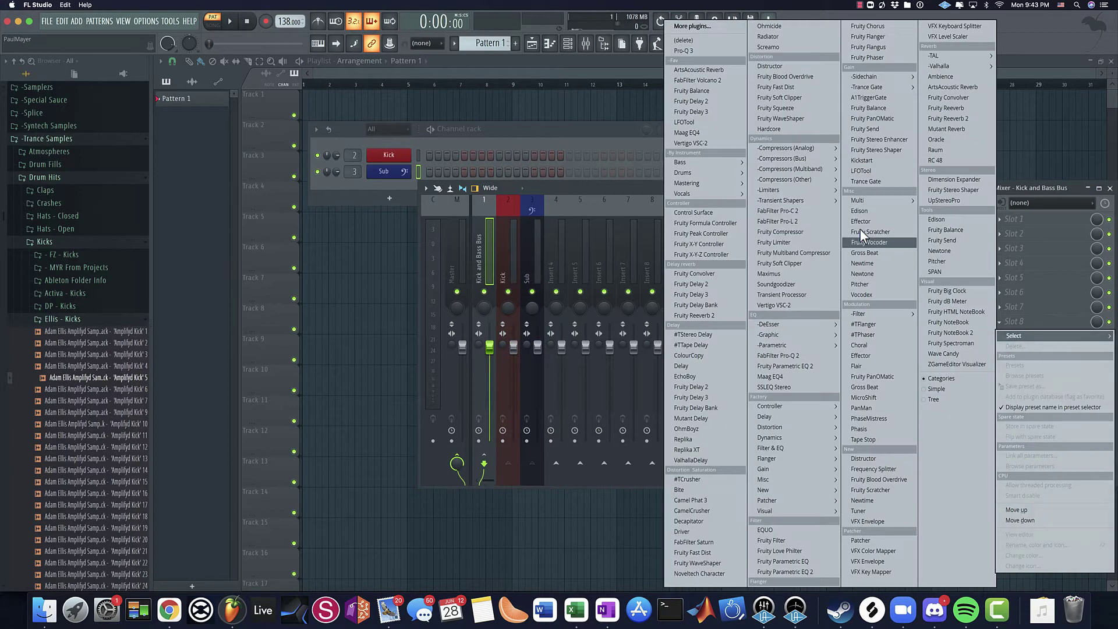
left_click(702, 122)
left_click_drag(168, 213, 167, 145)
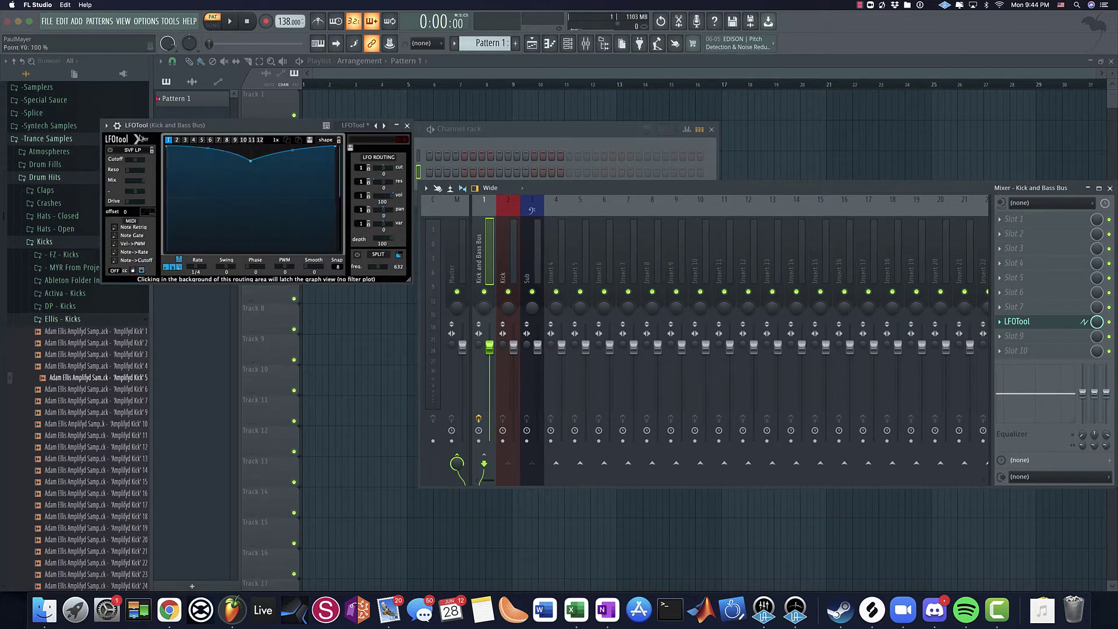
left_click_drag(250, 161, 251, 145)
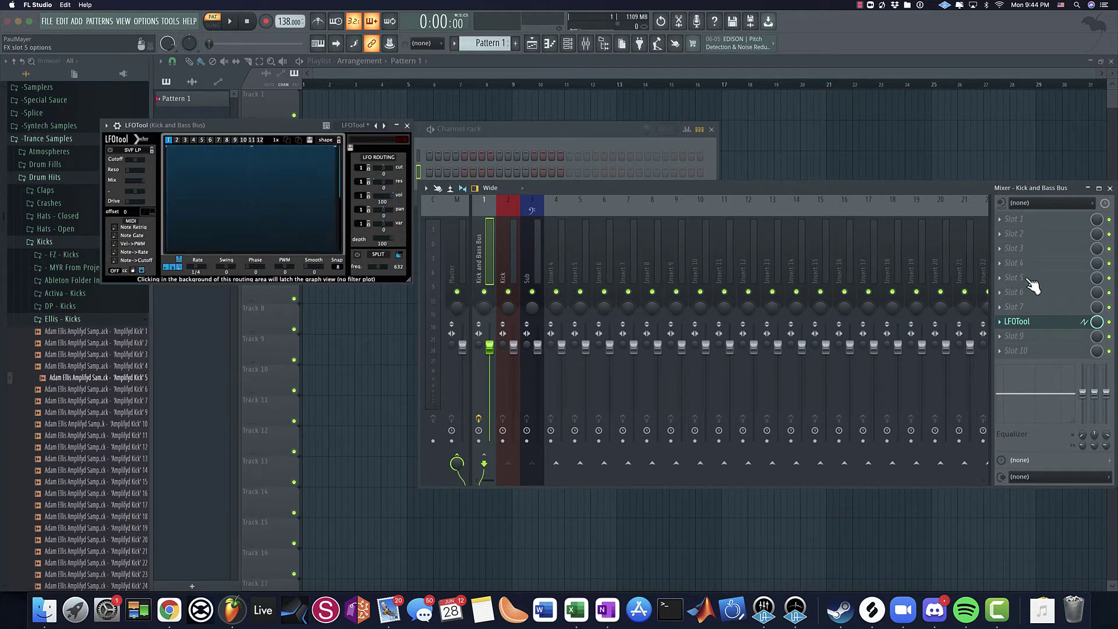
Step: Search 'scope' in the plugin browser and load Oszillos Mega Scope into an empty bus slot
left_click(1007, 337)
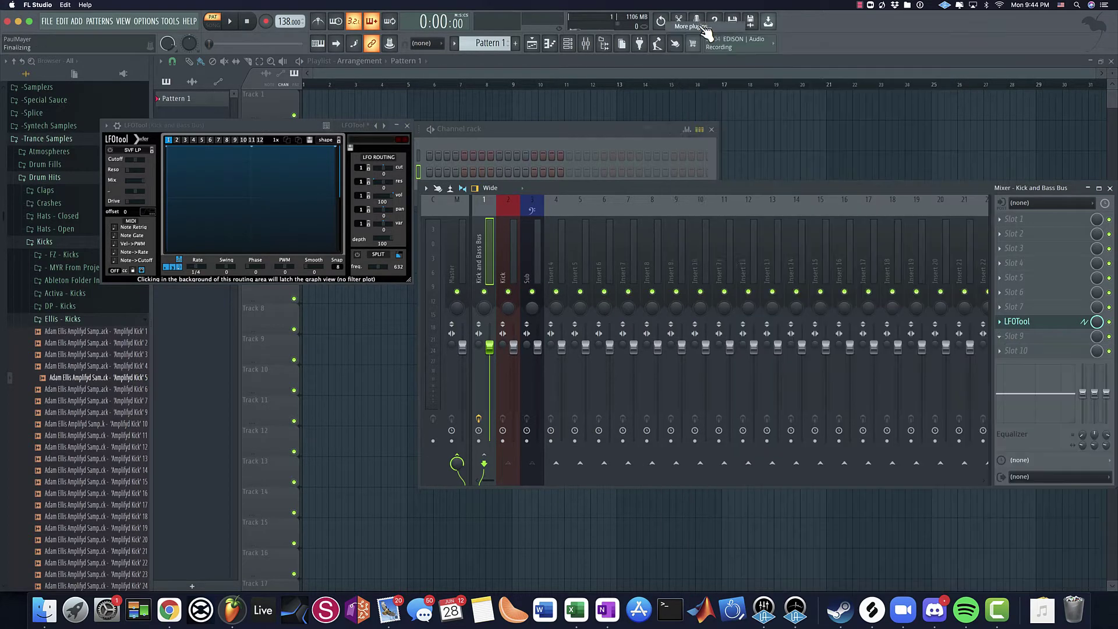
left_click(708, 27)
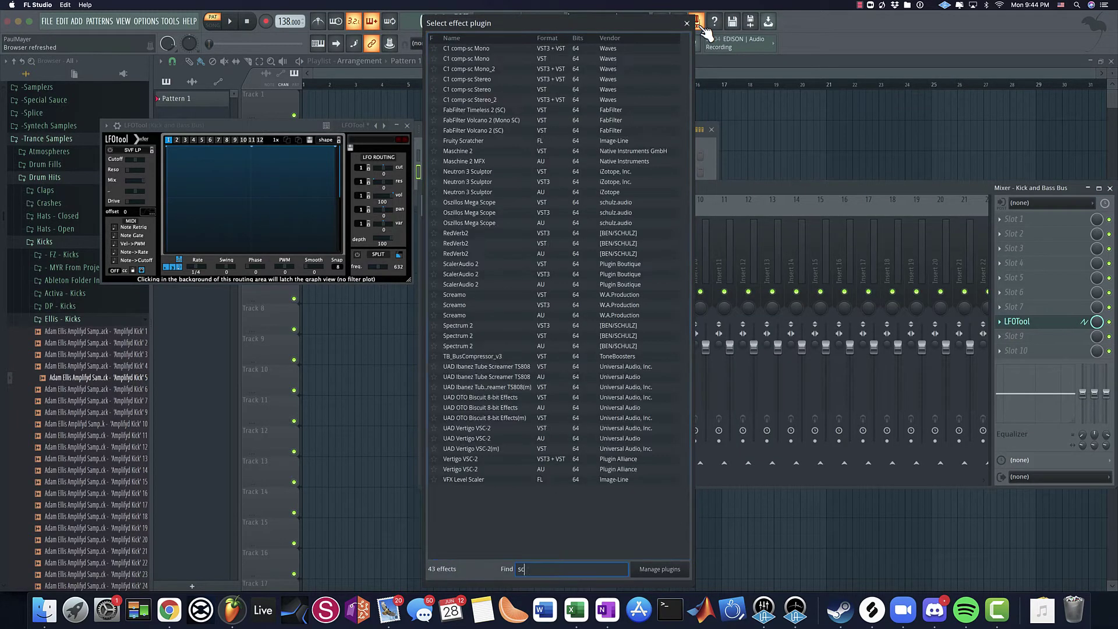
type("scope")
left_click(531, 58)
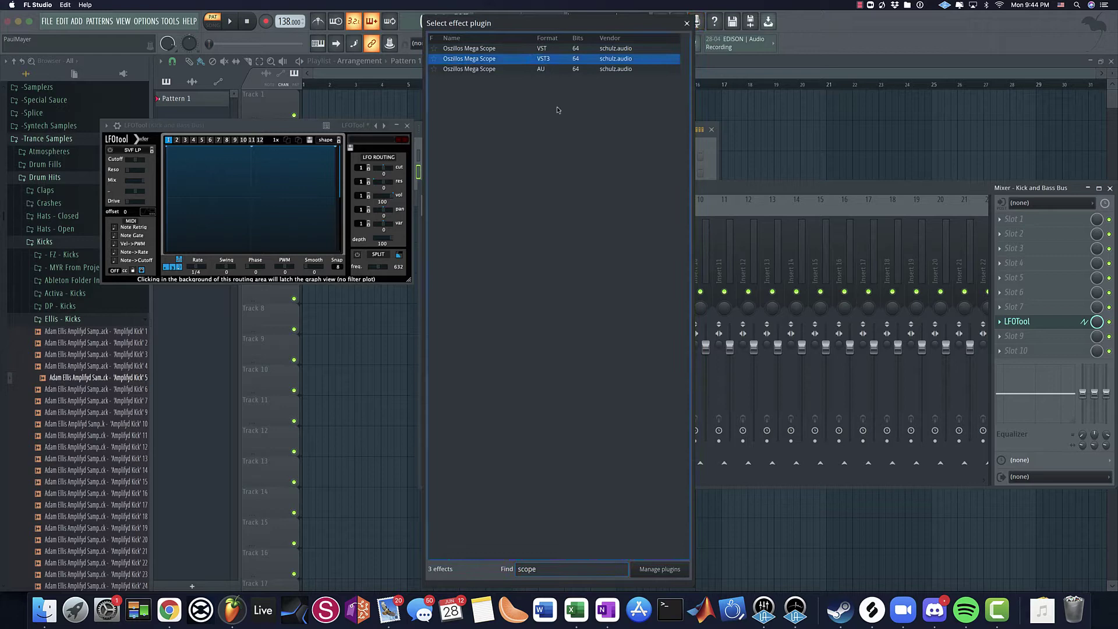
key("Return")
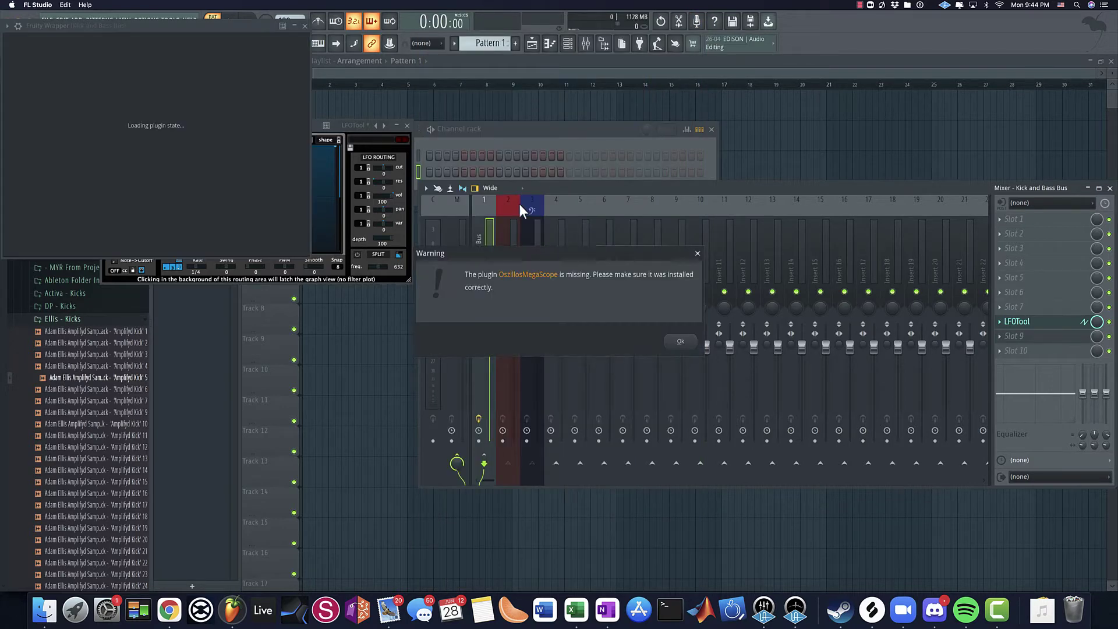
left_click(677, 341)
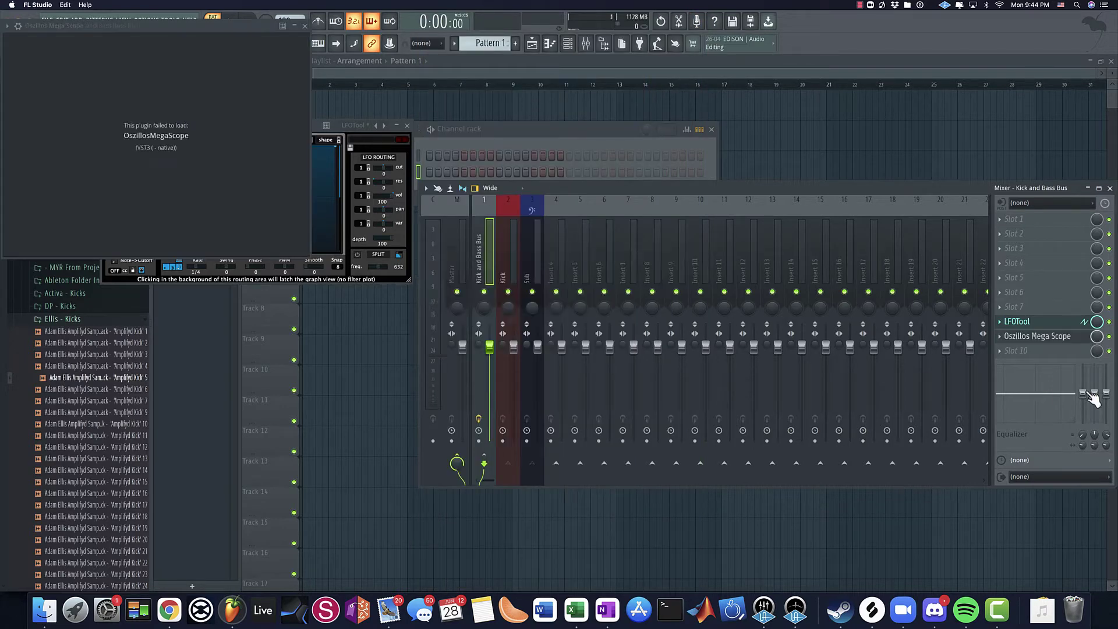
Step: Close the failed Oszillos Mega Scope window and delete the plugin from its slot
left_click(305, 26)
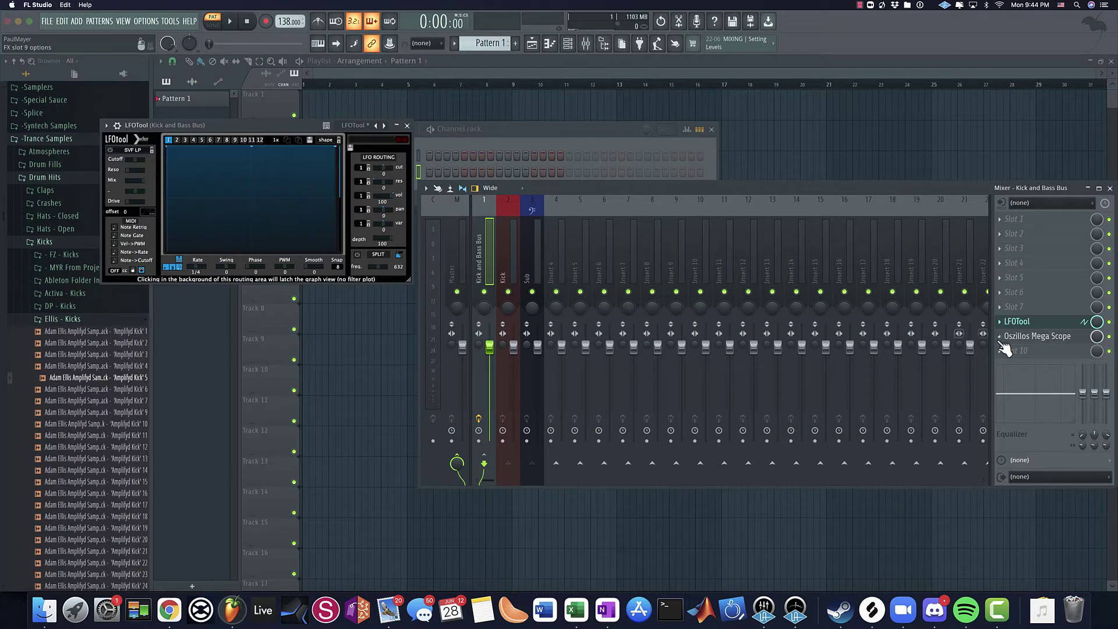
right_click(1000, 338)
left_click(1009, 345)
left_click(609, 342)
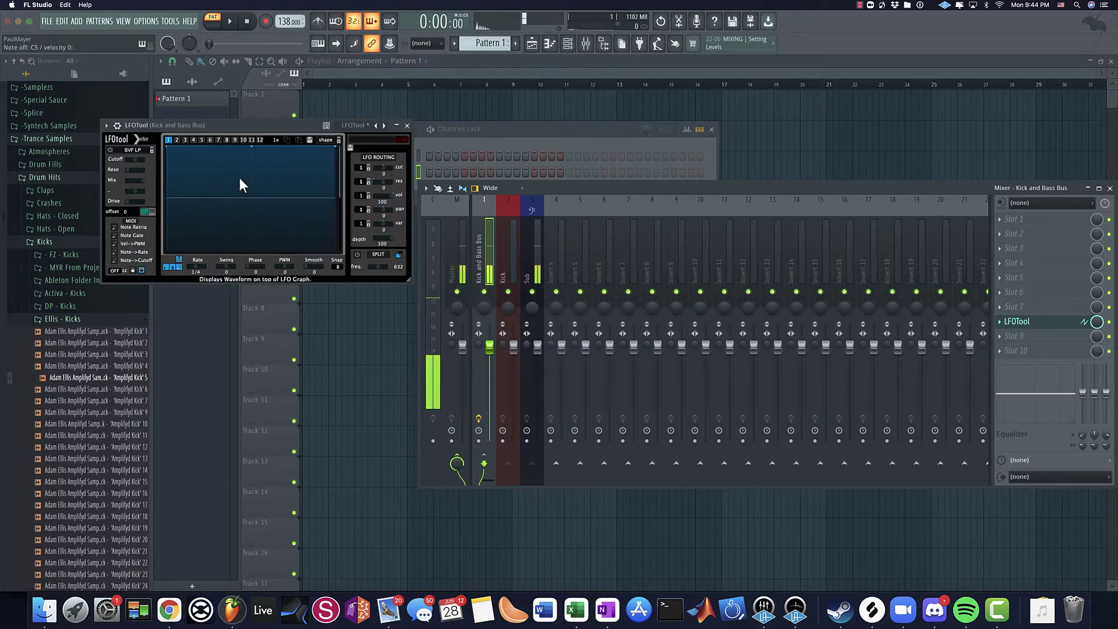
Step: Place the Pattern 1 clip at bar 1 of Track 1 in the playlist
left_click(549, 134)
left_click_drag(549, 134, 630, 145)
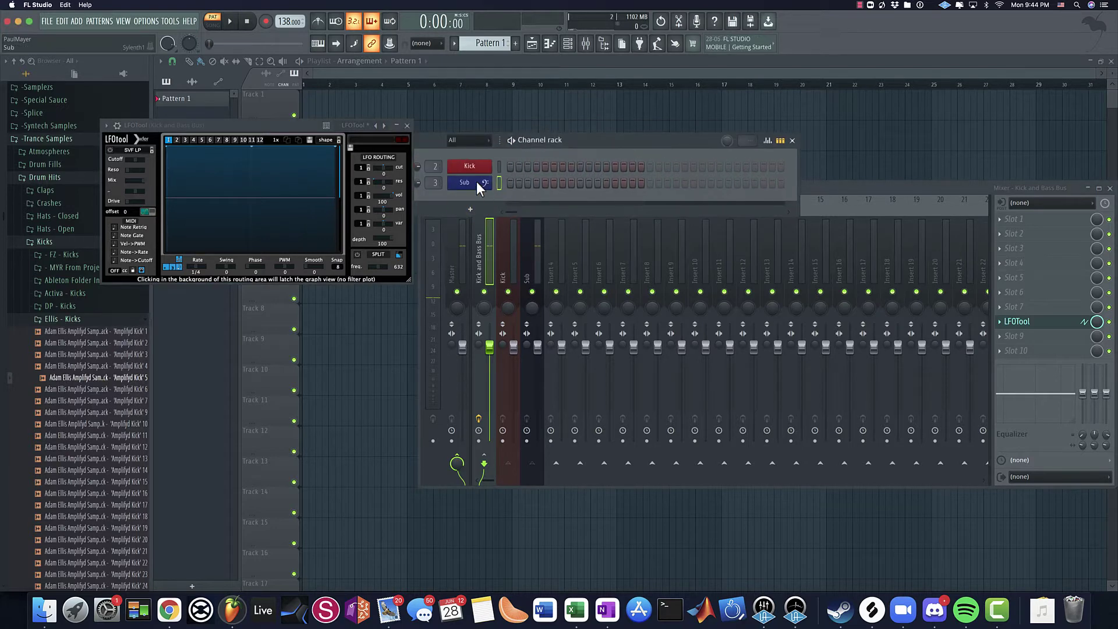
right_click(477, 181)
left_click(479, 171)
left_click(344, 111)
left_click_drag(344, 108, 304, 110)
Step: Open the Sub piano roll and draw A4 notes on beats 1, 2, 3 and 4
left_click(569, 46)
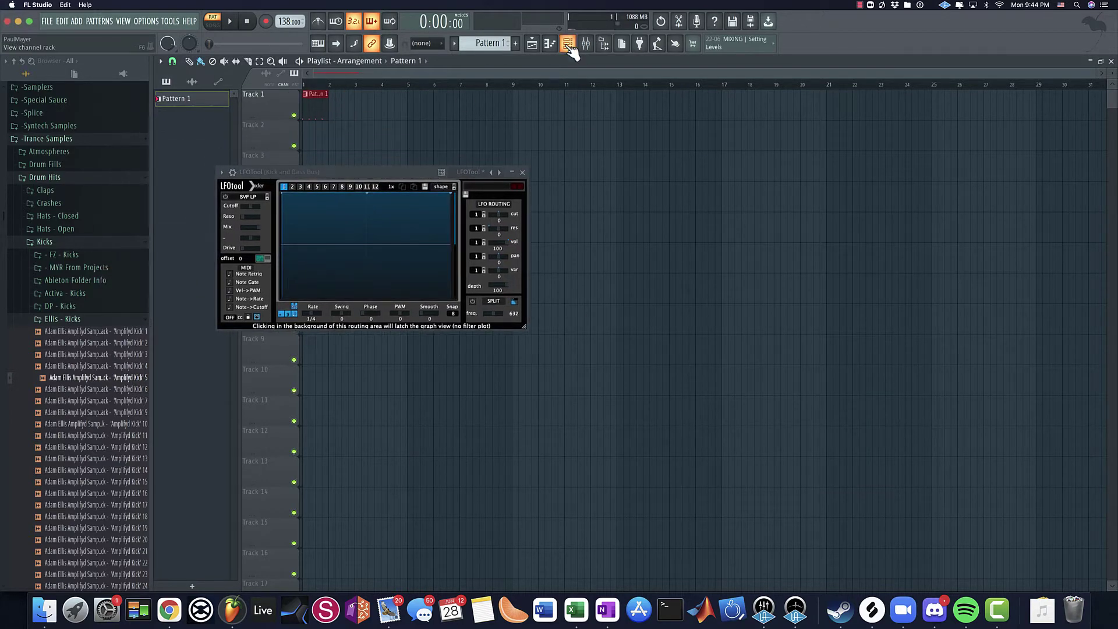
left_click(569, 48)
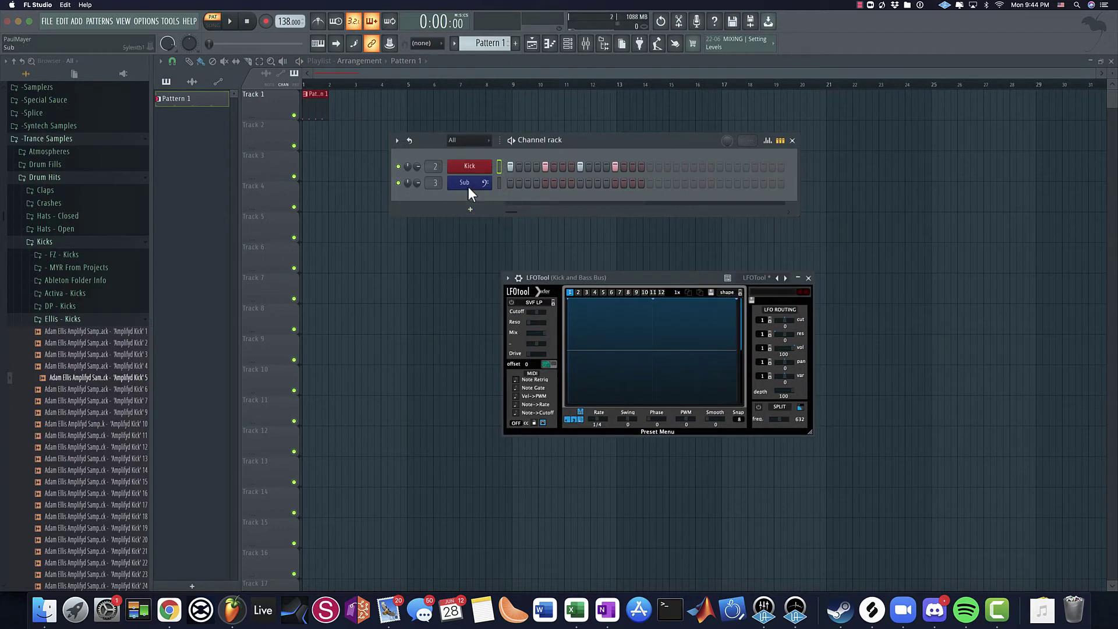
right_click(468, 186)
left_click(532, 183)
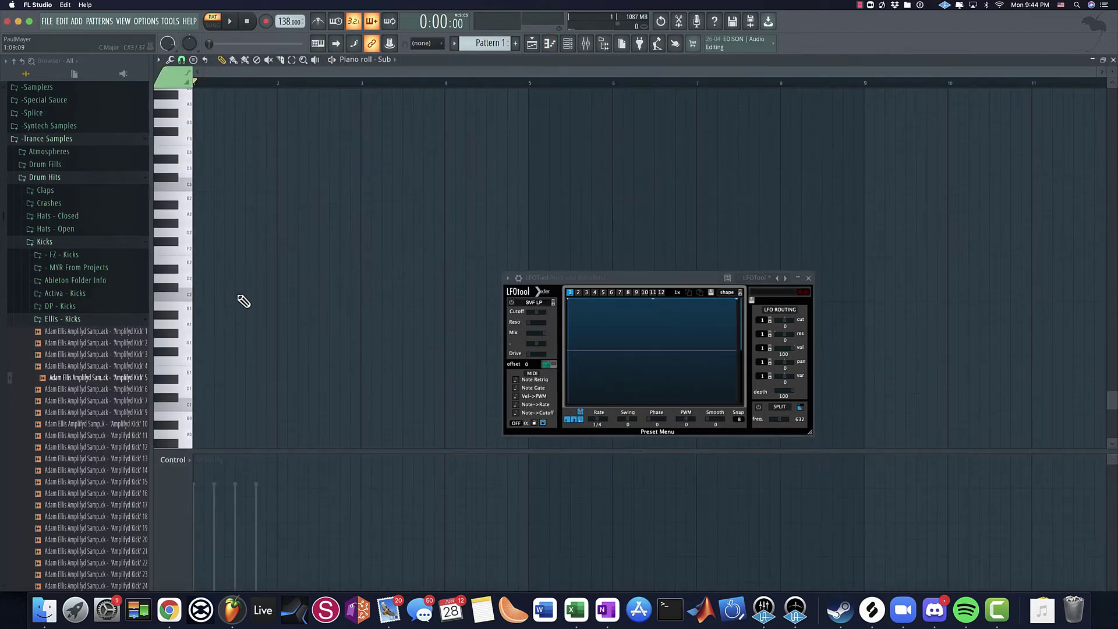
scroll(233, 245, "up", 8)
left_click(205, 243)
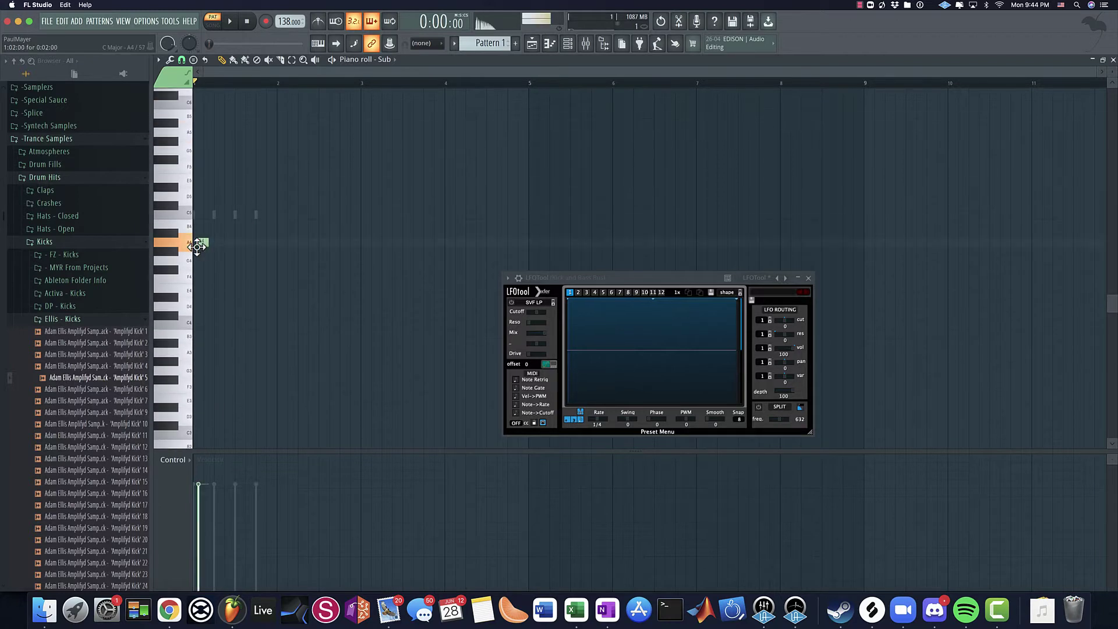
scroll(210, 247, "up", 4, "ctrl")
left_click(319, 243)
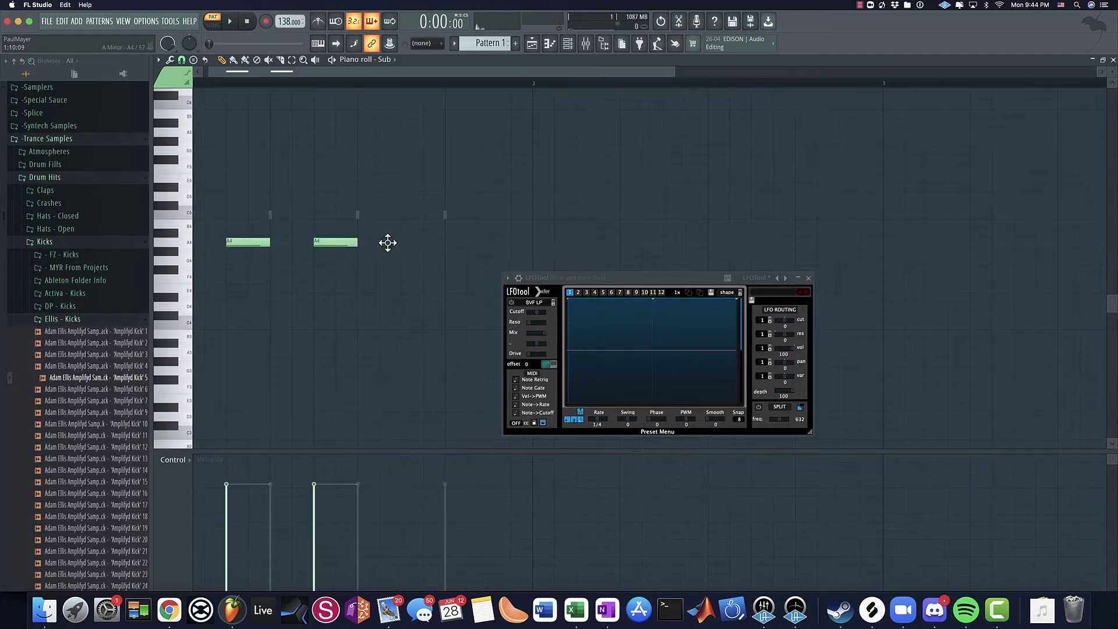
left_click(406, 242)
left_click(494, 242)
left_click_drag(289, 251, 301, 254)
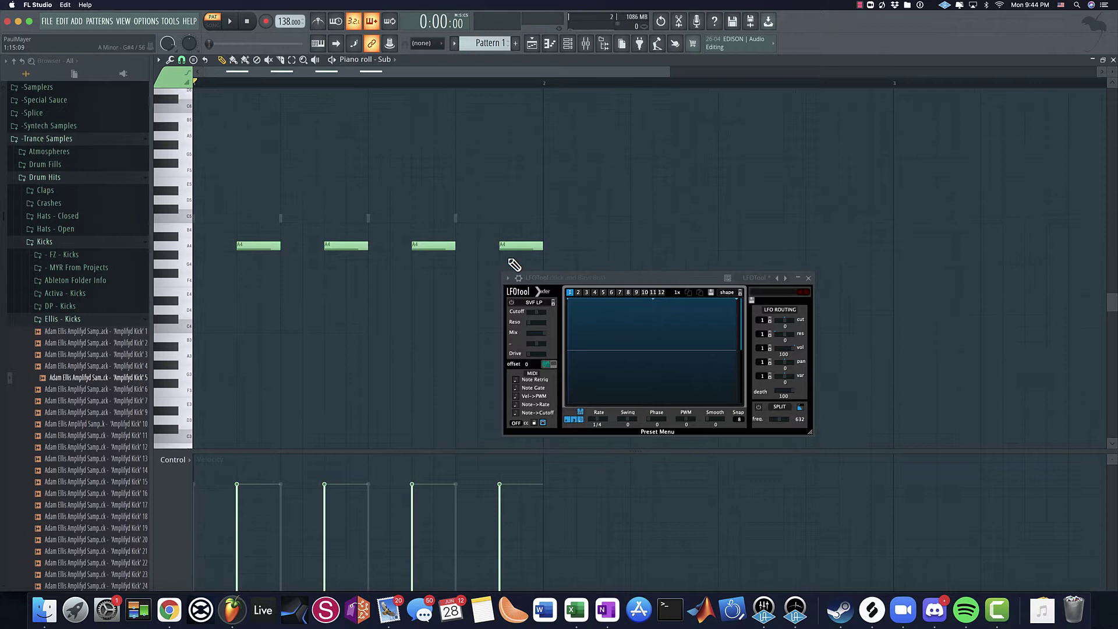
Step: Shorten the four A4 notes to half length and duplicate them into eight-note pairs
key("space")
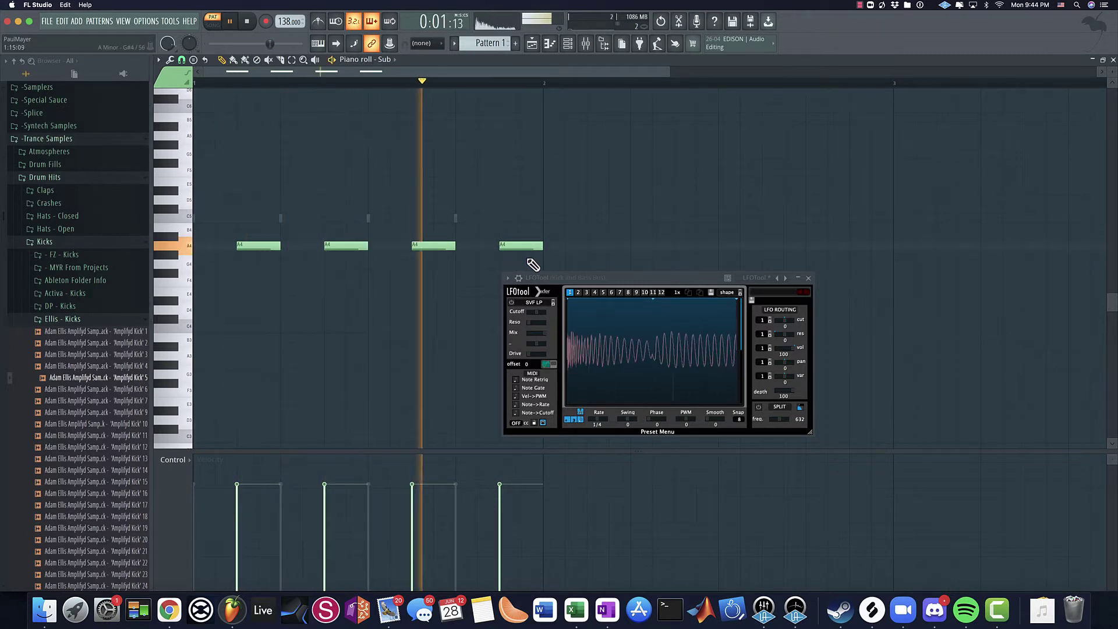
key("space")
key("ctrl+a")
left_click_drag(280, 245, 265, 245)
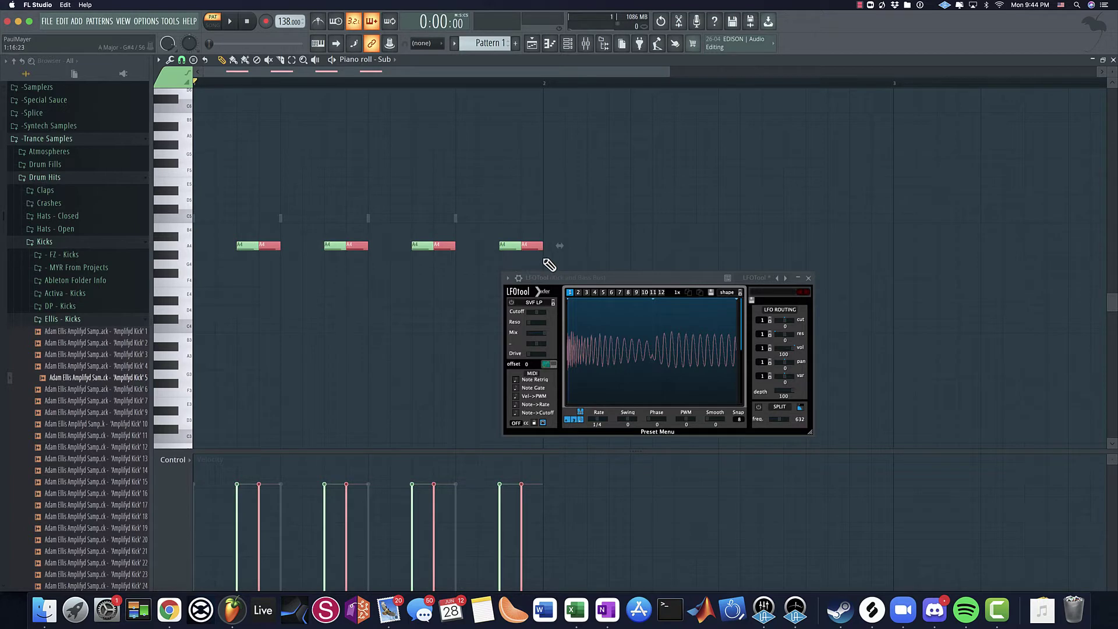
left_click_drag(545, 258, 209, 207)
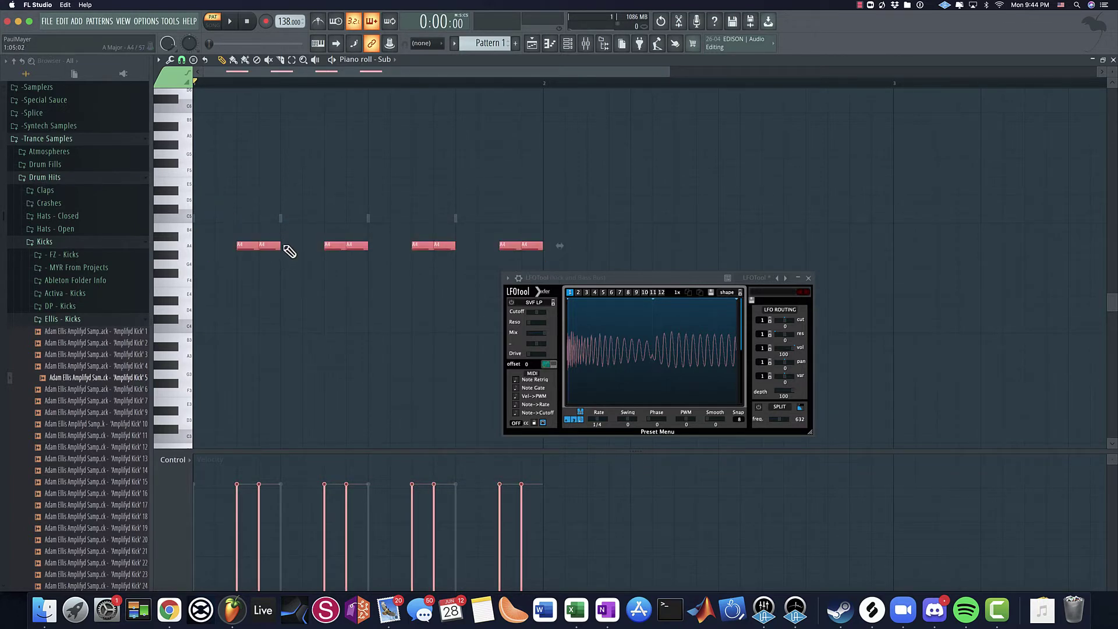
left_click(277, 244)
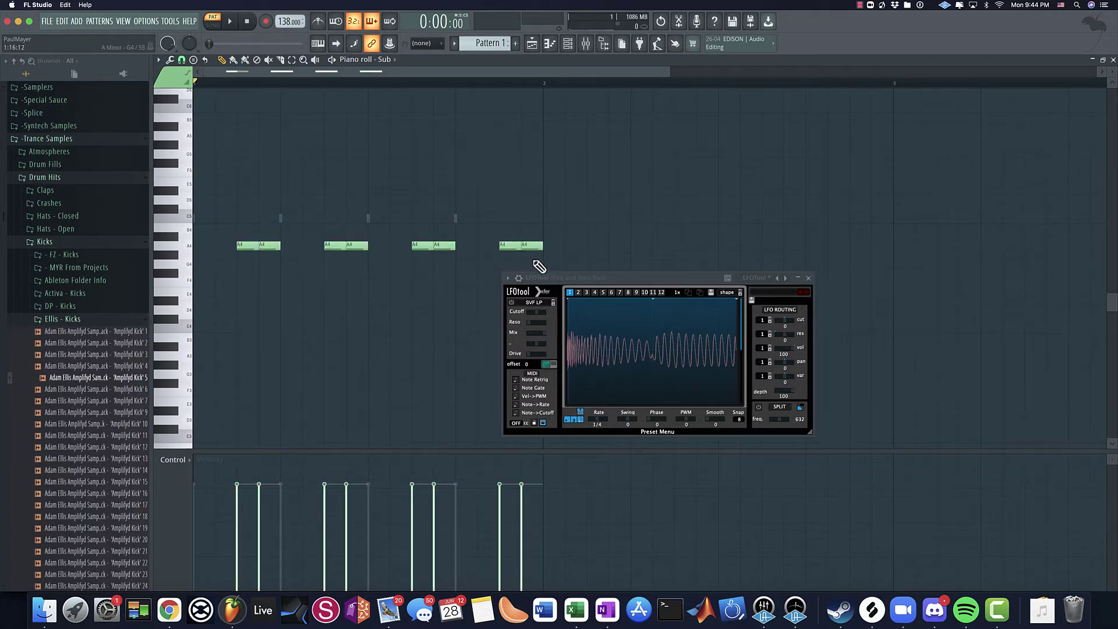
left_click_drag(539, 266, 272, 247)
key("space")
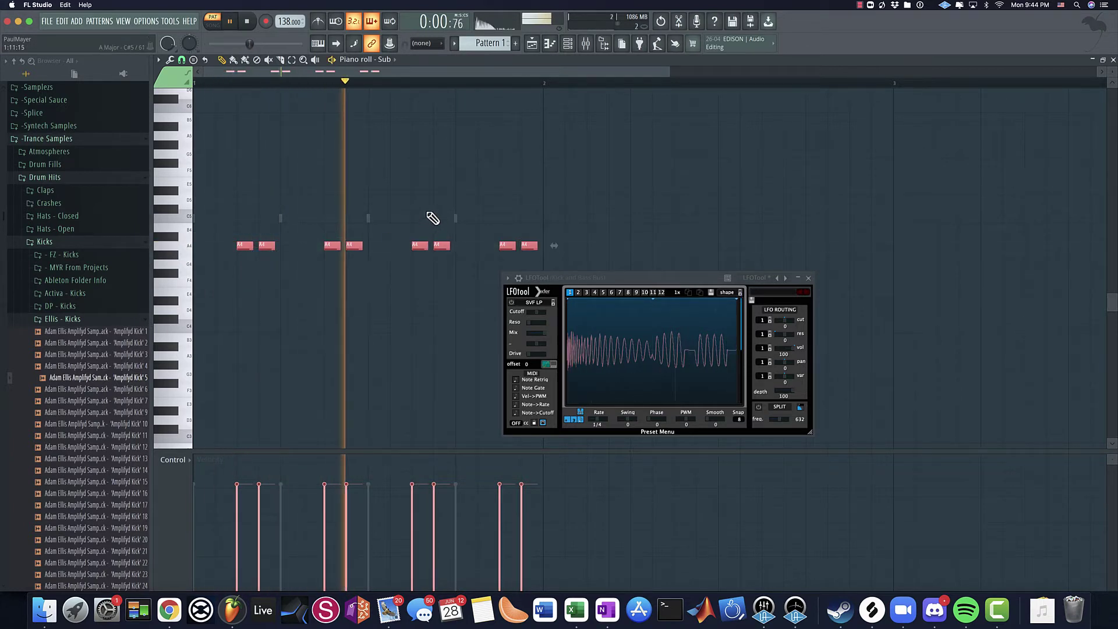
key("space")
Step: Pull the Sub mixer fader down and play back to check the level
left_click(585, 42)
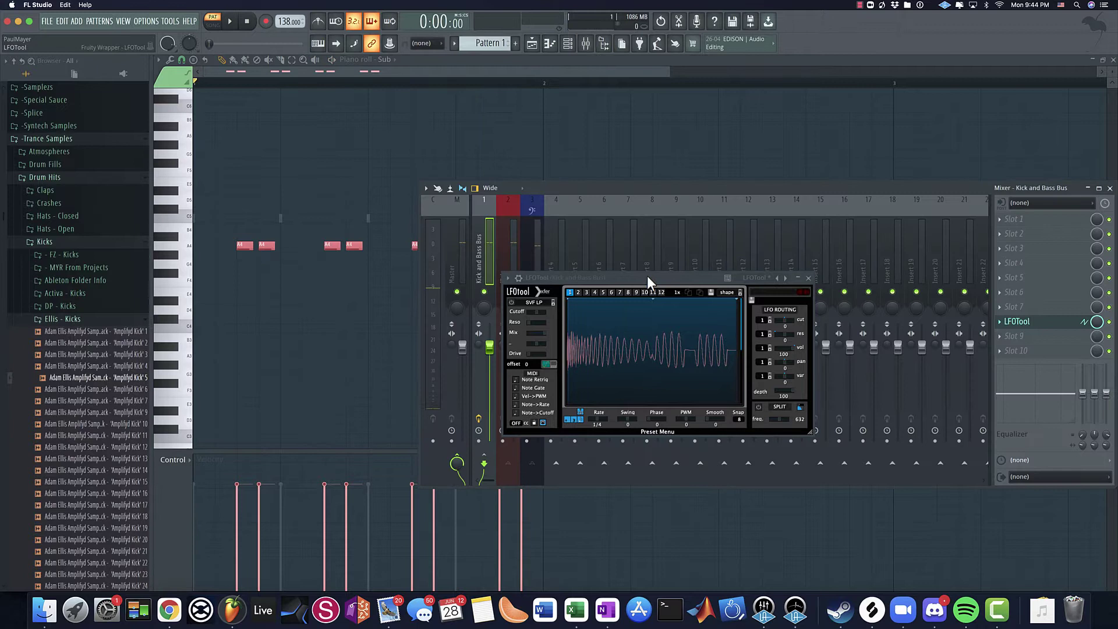
left_click_drag(647, 278, 733, 232)
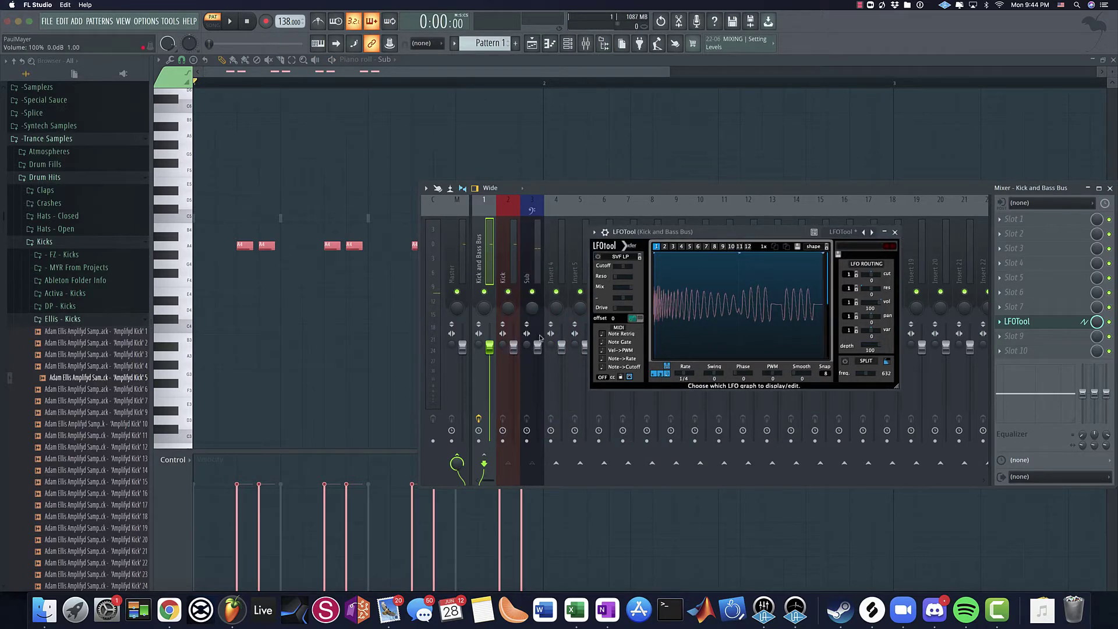
left_click_drag(537, 345, 537, 362)
key("space")
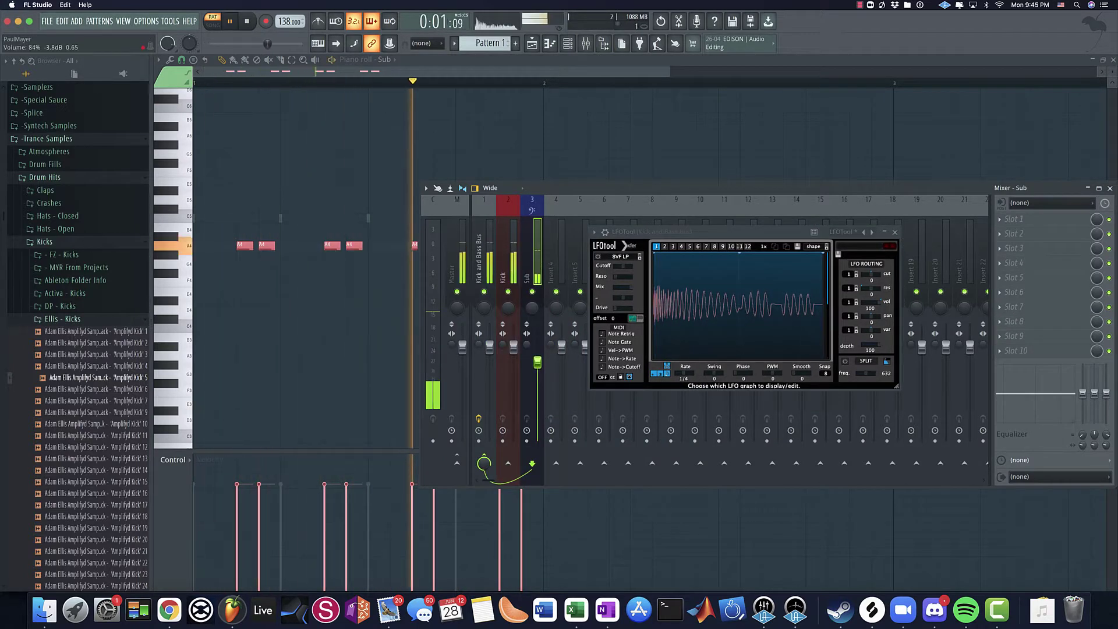
key("F9")
key("space")
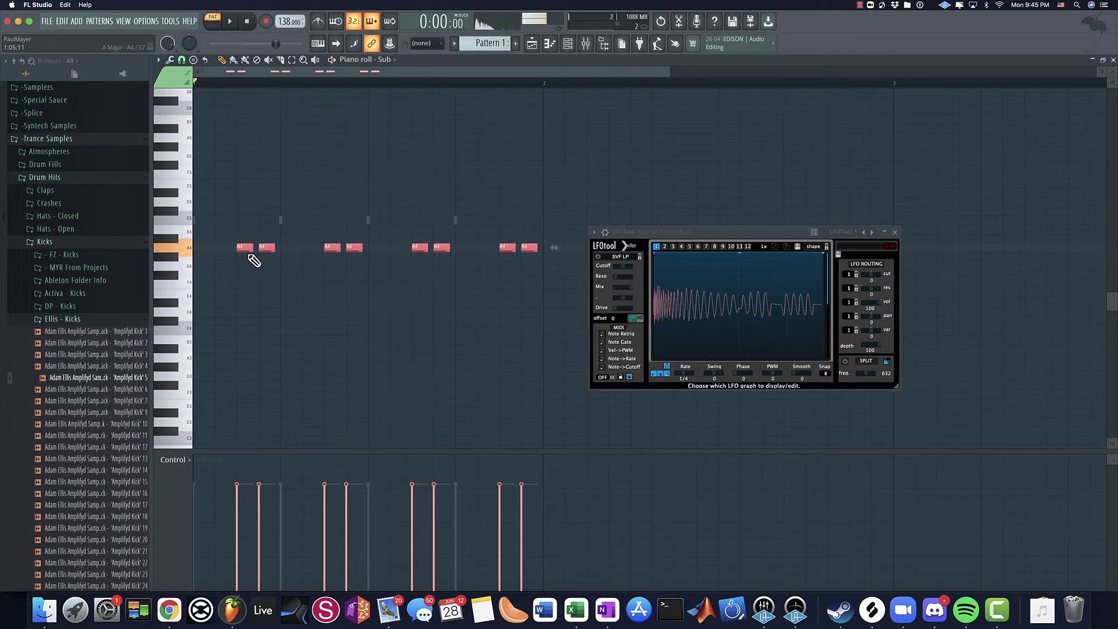
Step: Try an extra A4 note before each pair, then delete all four after listening
left_click(217, 247)
left_click(307, 247)
left_click(393, 248)
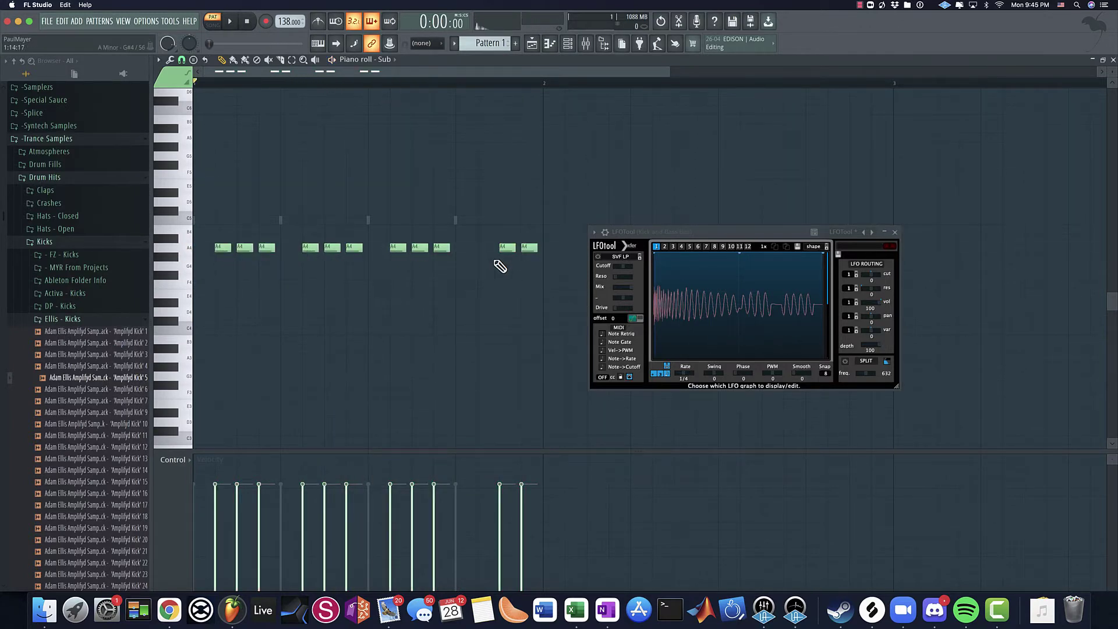
left_click(480, 248)
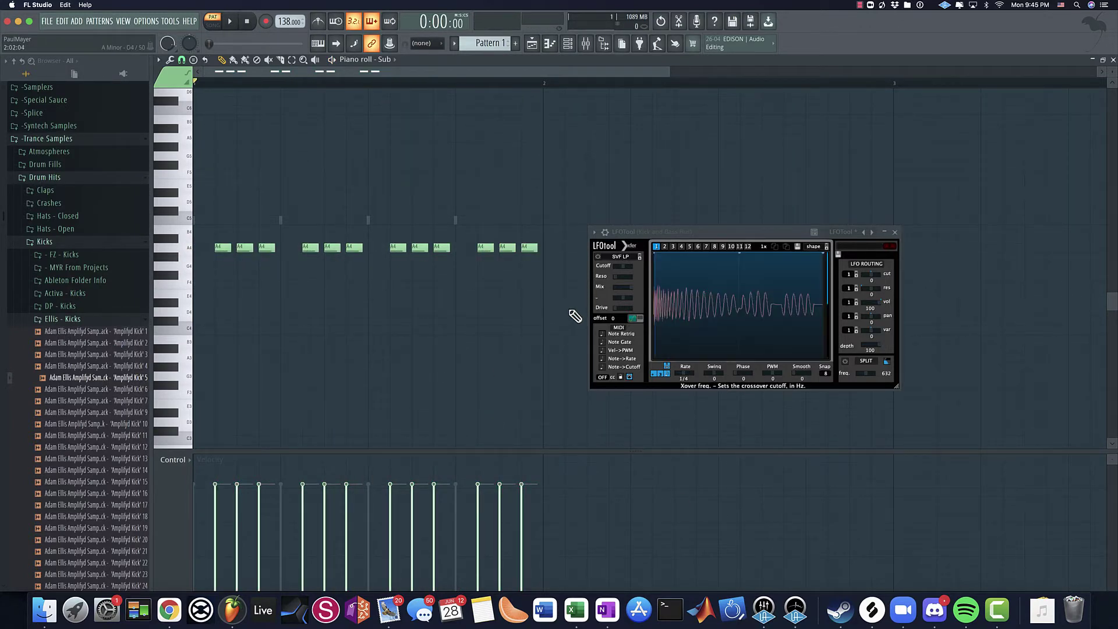
key("space")
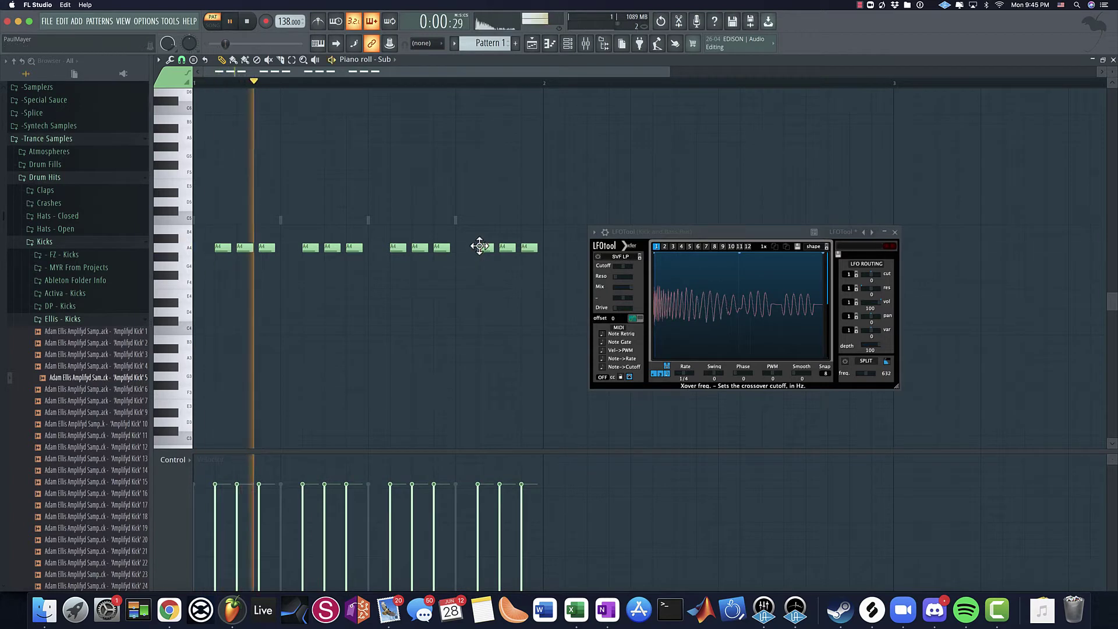
right_click(479, 247)
key("space")
right_click(398, 248)
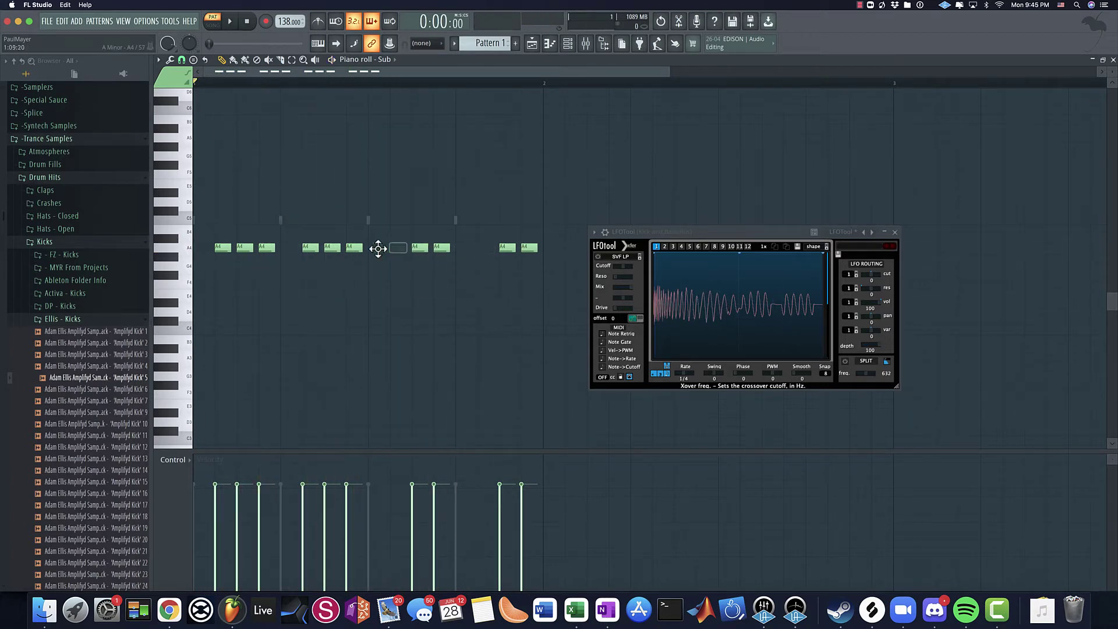
right_click(311, 247)
right_click(218, 248)
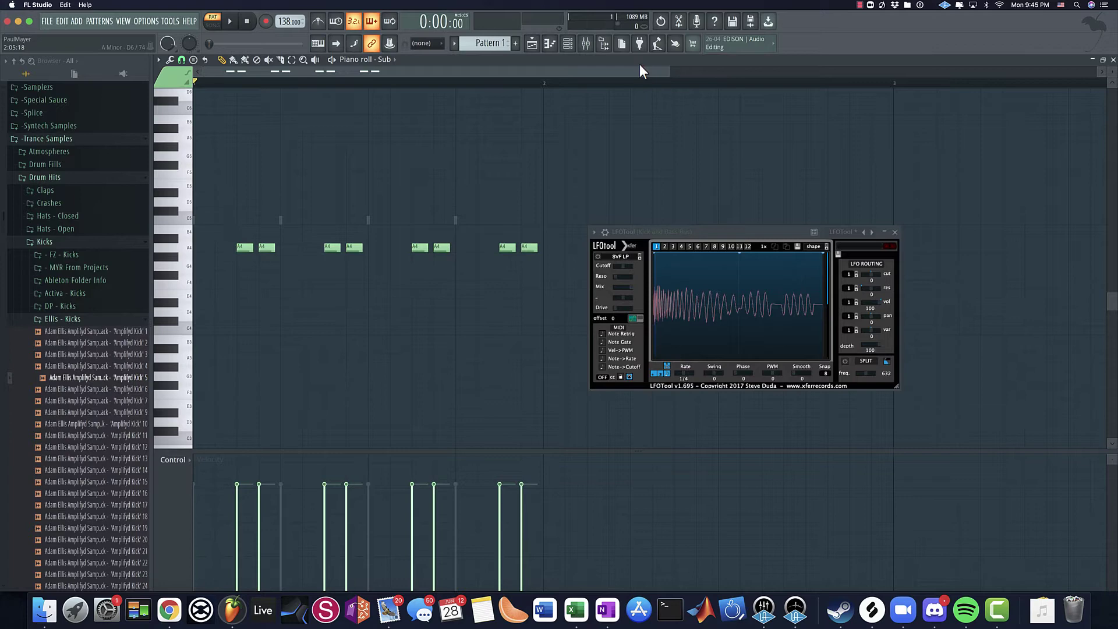
left_click(568, 42)
Step: Reopen the mixer and move the Kick and Bass Bus LFOTool window aside
left_click(587, 43)
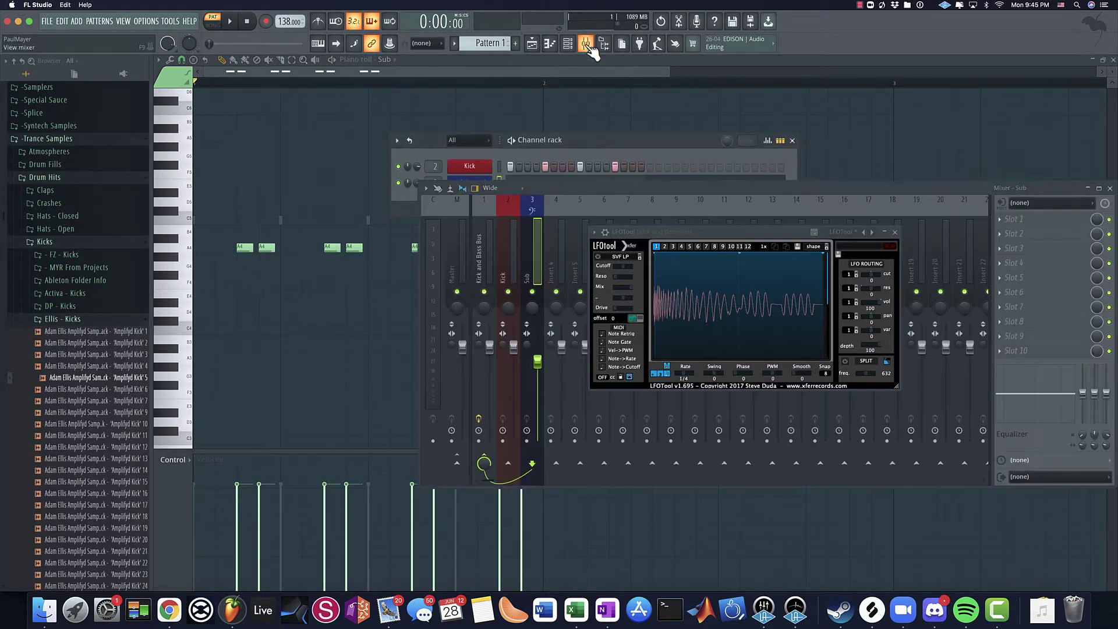
left_click(587, 43)
left_click(587, 43)
left_click_drag(626, 232, 181, 86)
left_click(150, 86)
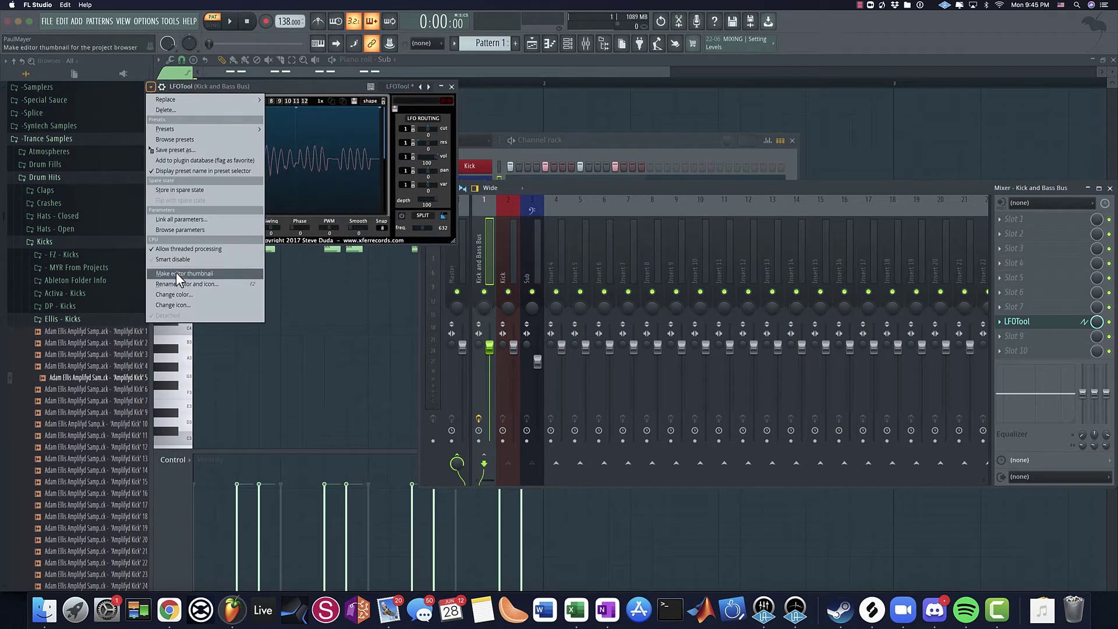
left_click(293, 90)
Step: Add LFOTool to the Sub track's last slot and pull its curve down into a ducking dip
left_click(536, 252)
left_click(1021, 226)
mouse_move(1020, 233)
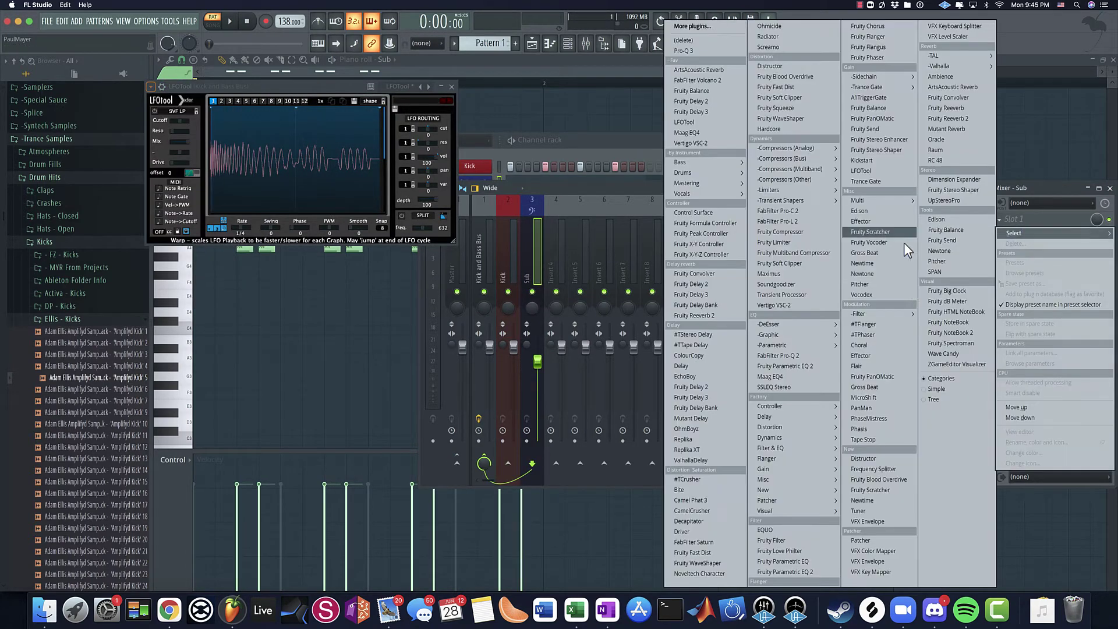
left_click(703, 119)
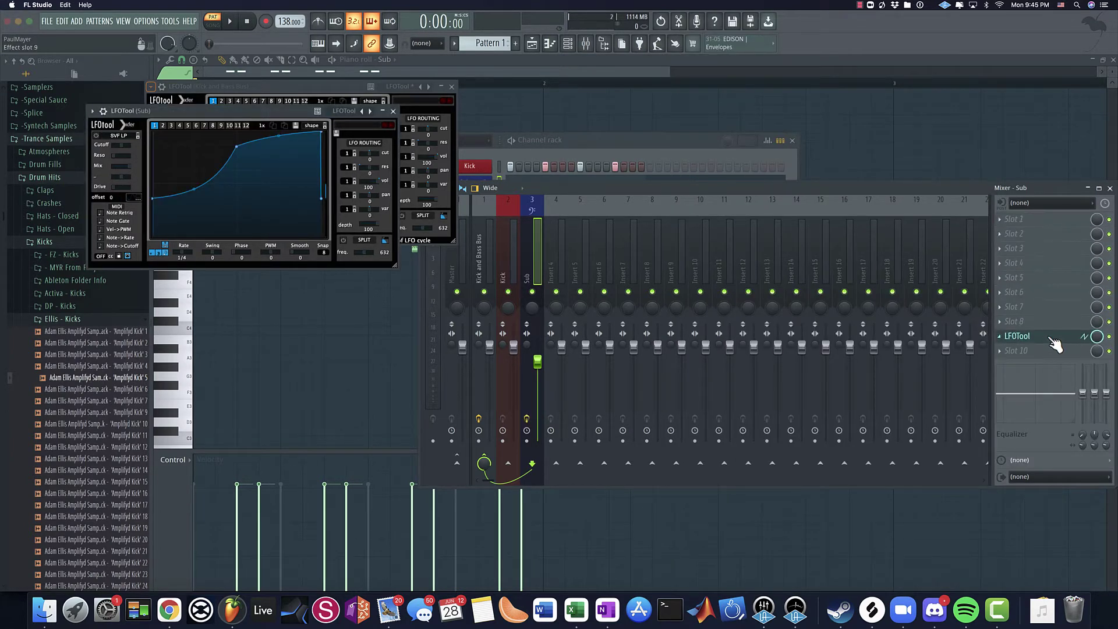
left_click_drag(1061, 230, 1042, 350)
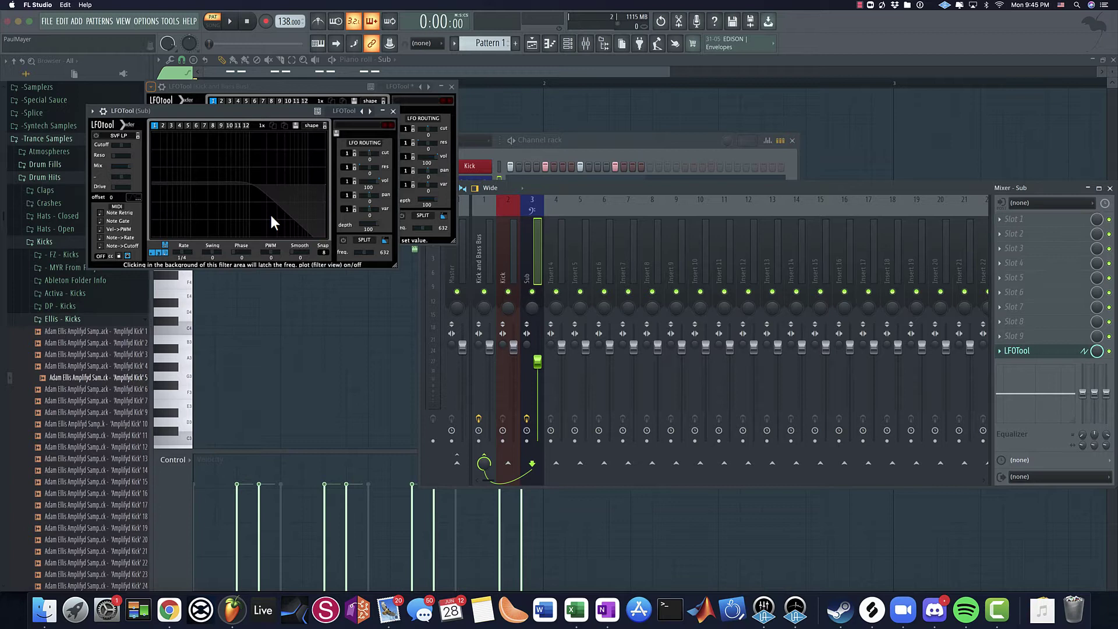
left_click_drag(234, 141, 236, 230)
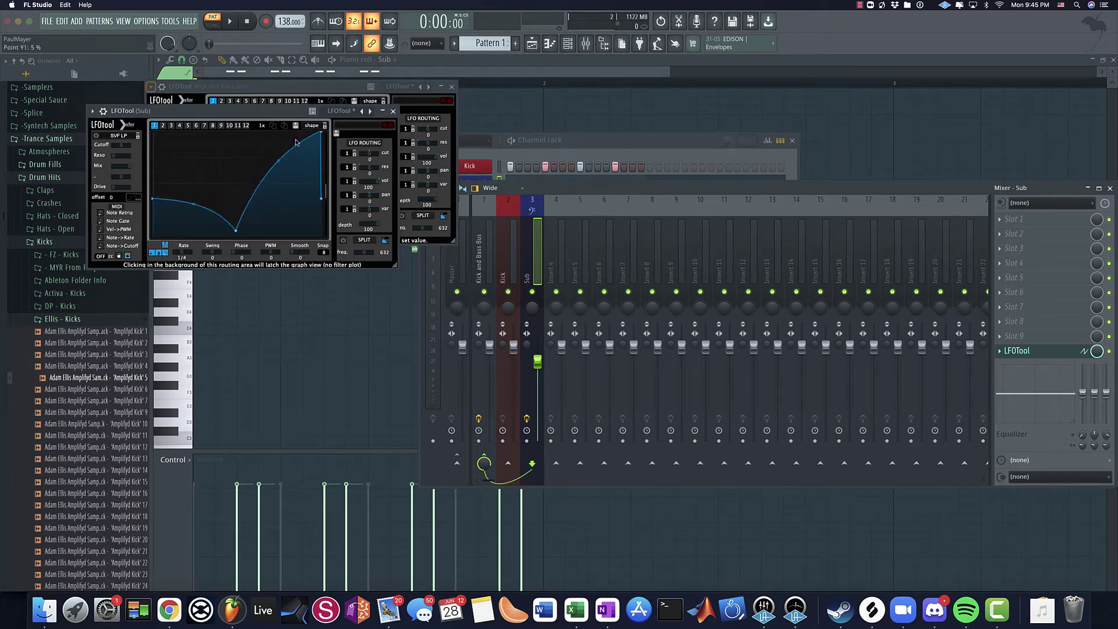
left_click_drag(319, 132, 321, 200)
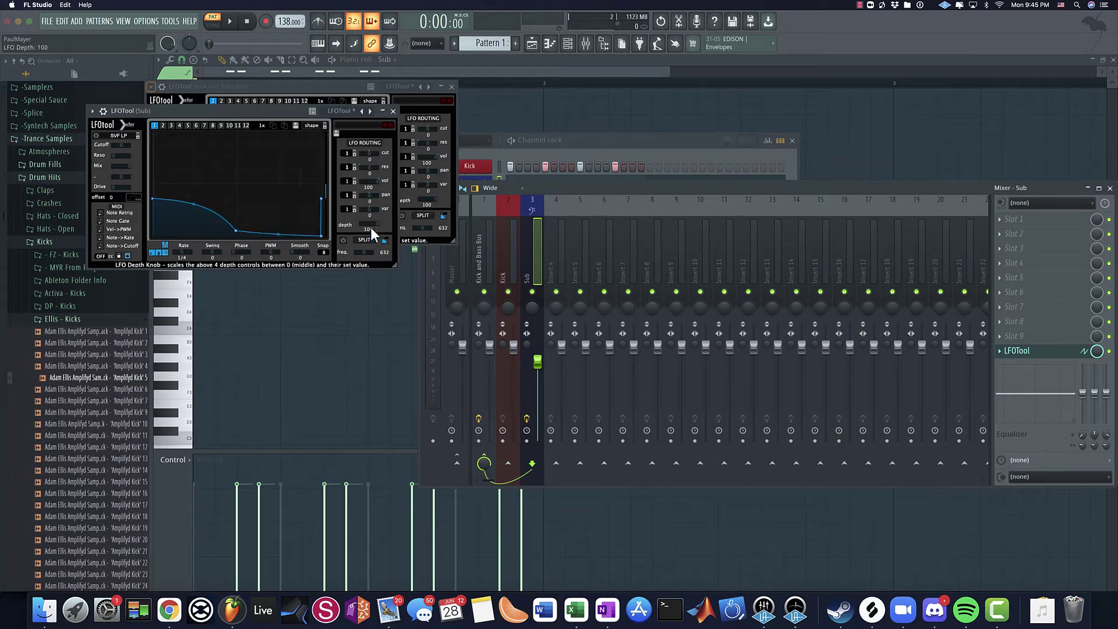
left_click_drag(154, 197, 157, 290)
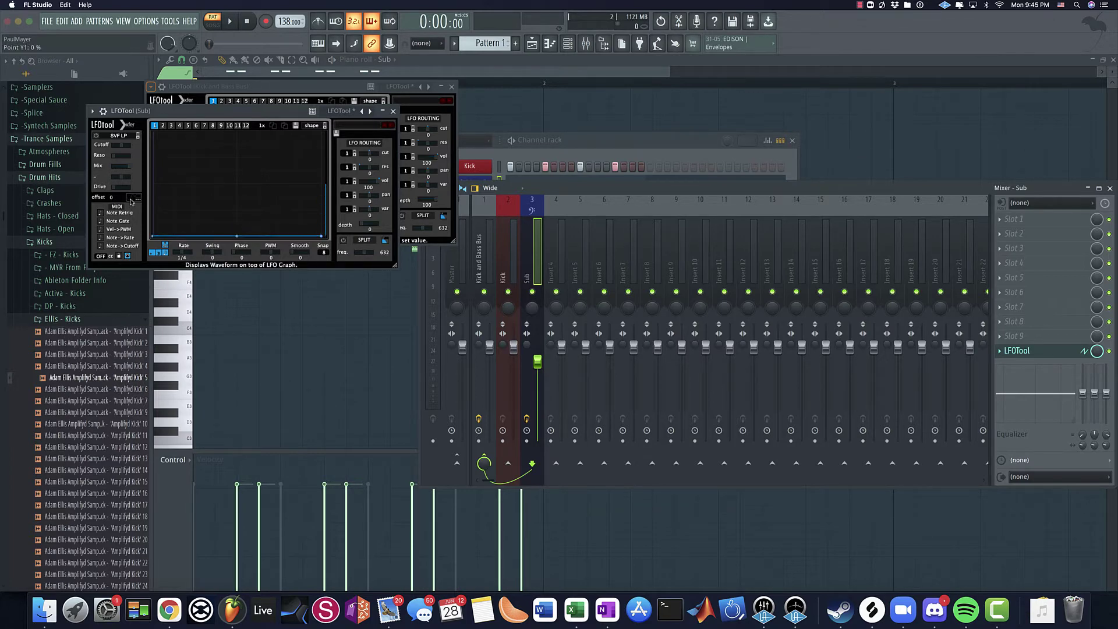
key("space")
key("space")
left_click_drag(239, 115, 294, 234)
Step: Load LFOTool onto the Kick track and drag all its curve points to the bottom
left_click(506, 262)
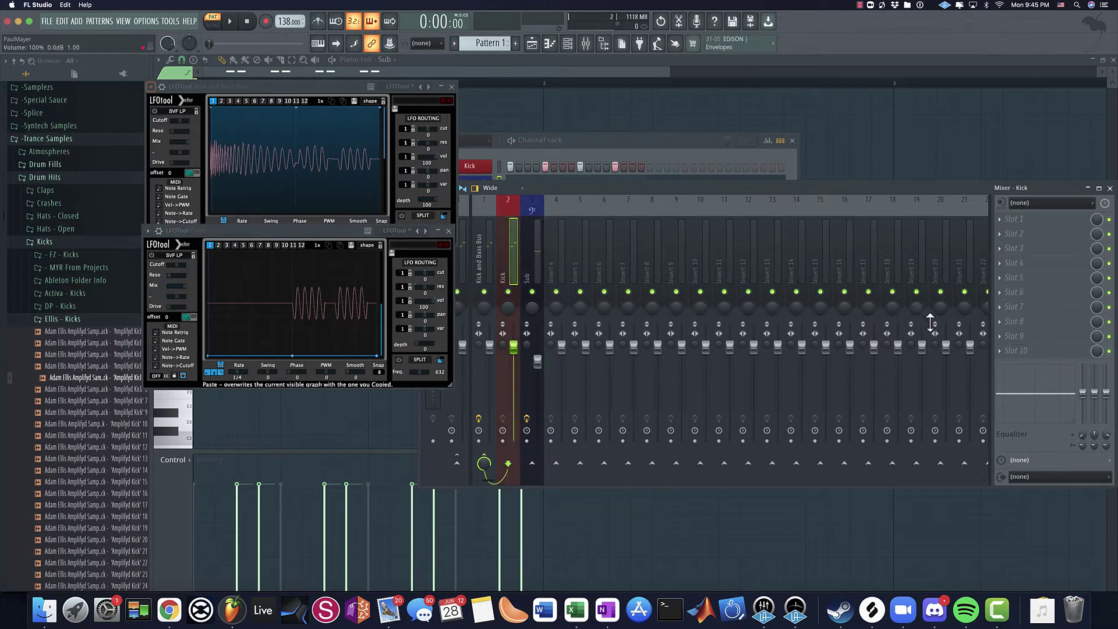
left_click(1005, 357)
left_click(705, 121)
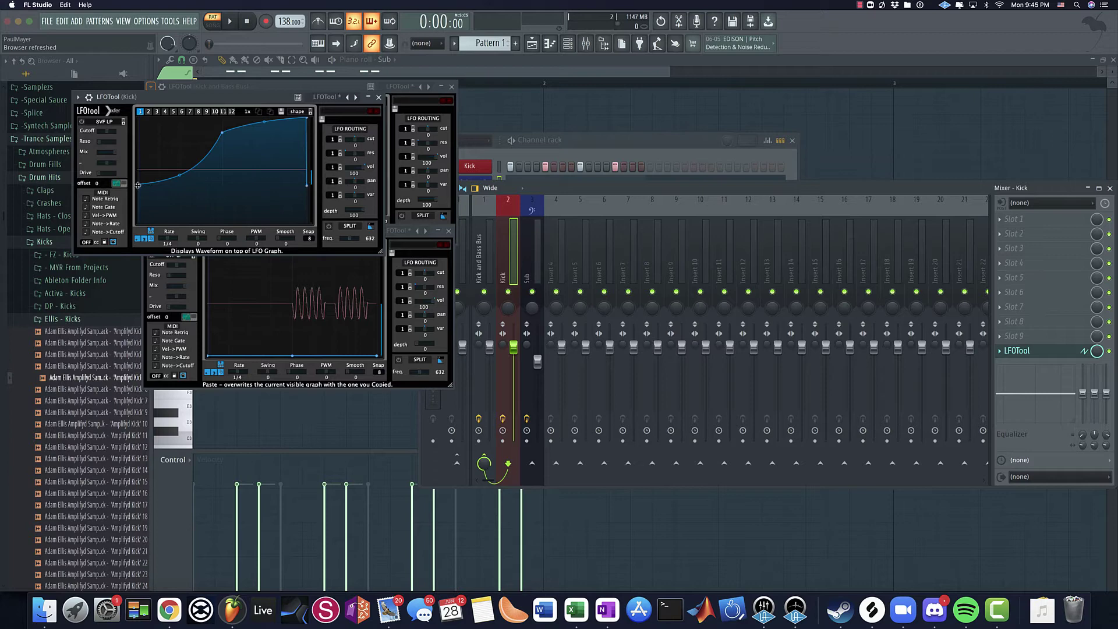
left_click_drag(138, 185, 138, 222)
left_click_drag(223, 144, 226, 222)
key("space")
left_click_drag(307, 118, 307, 222)
key("space")
Step: Audition the kick and turn the Kick LFOTool depth down to 0
left_click_drag(265, 100, 329, 401)
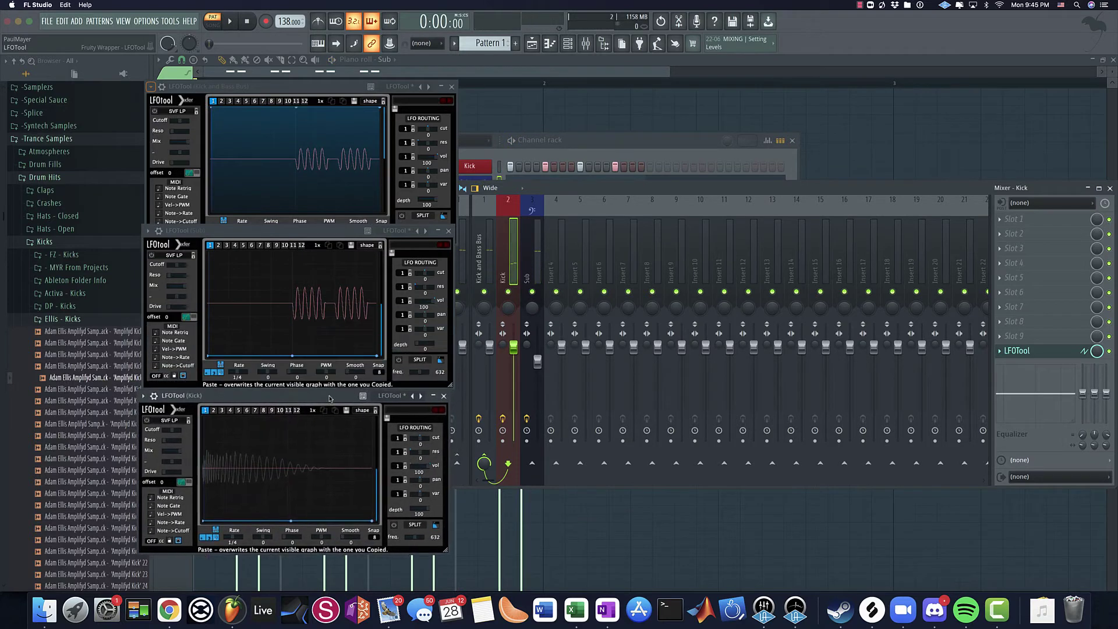
key("space")
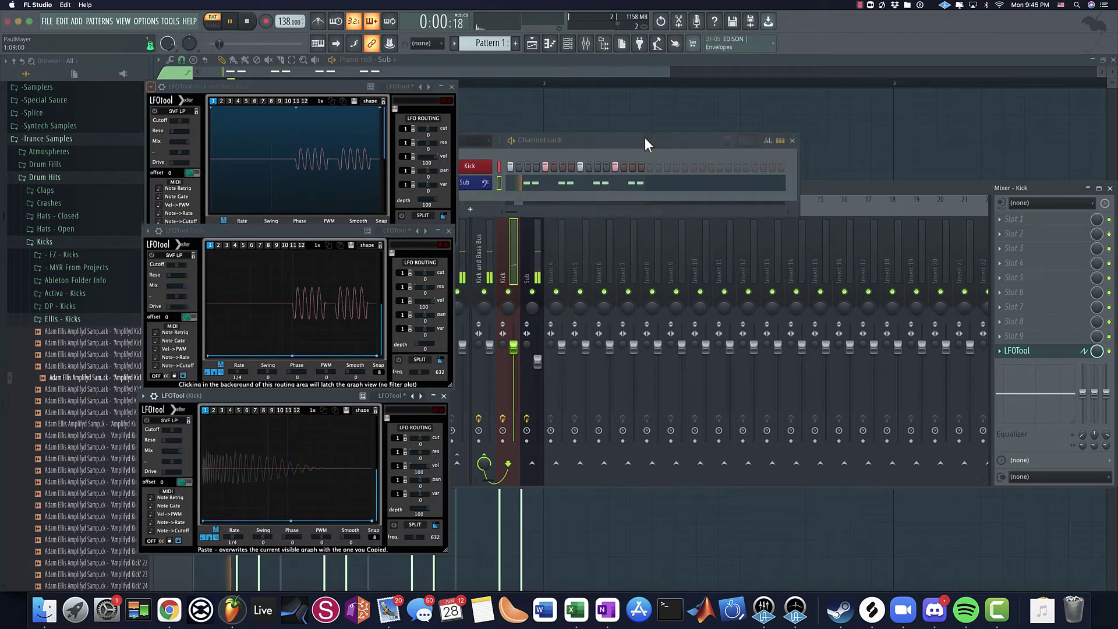
left_click_drag(644, 139, 793, 101)
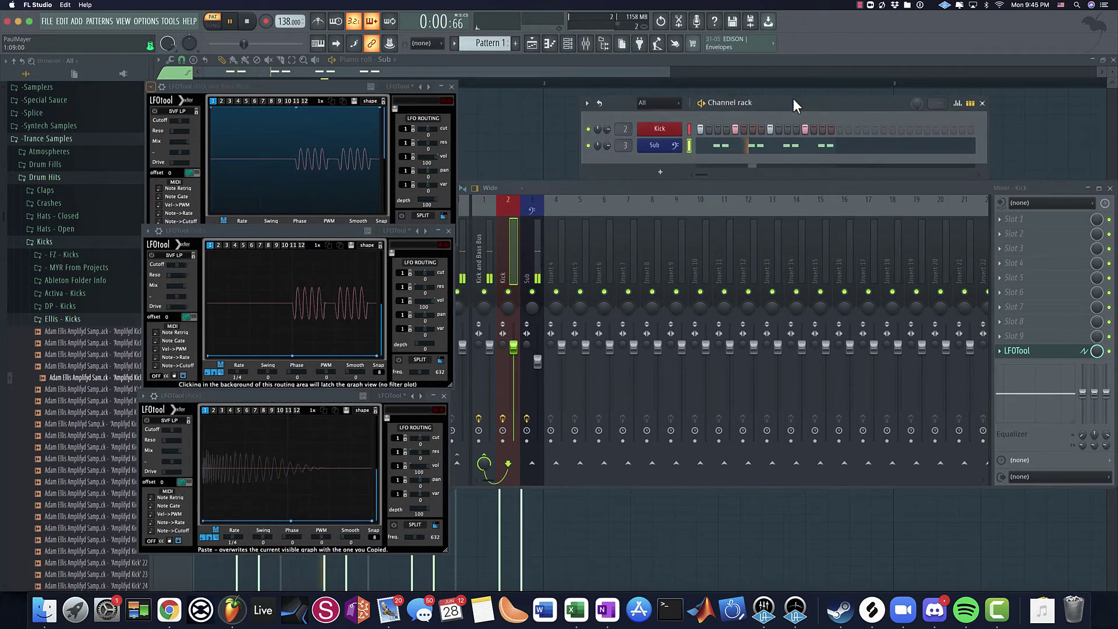
right_click(558, 291)
right_click(557, 292)
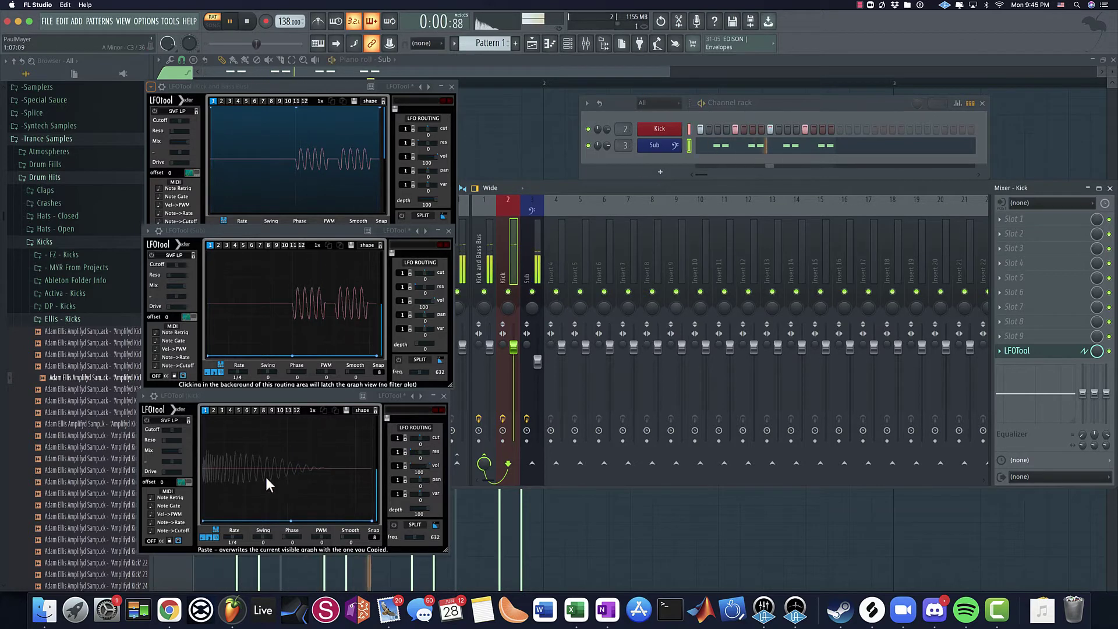
key("space")
left_click_drag(429, 510, 38, 518)
key("space")
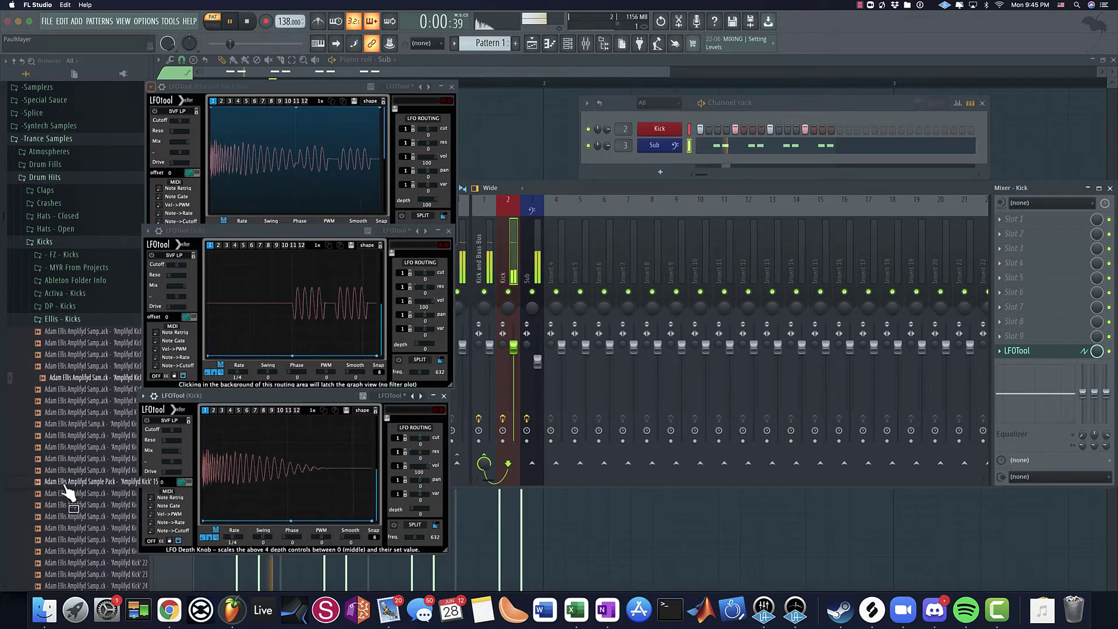
key("space")
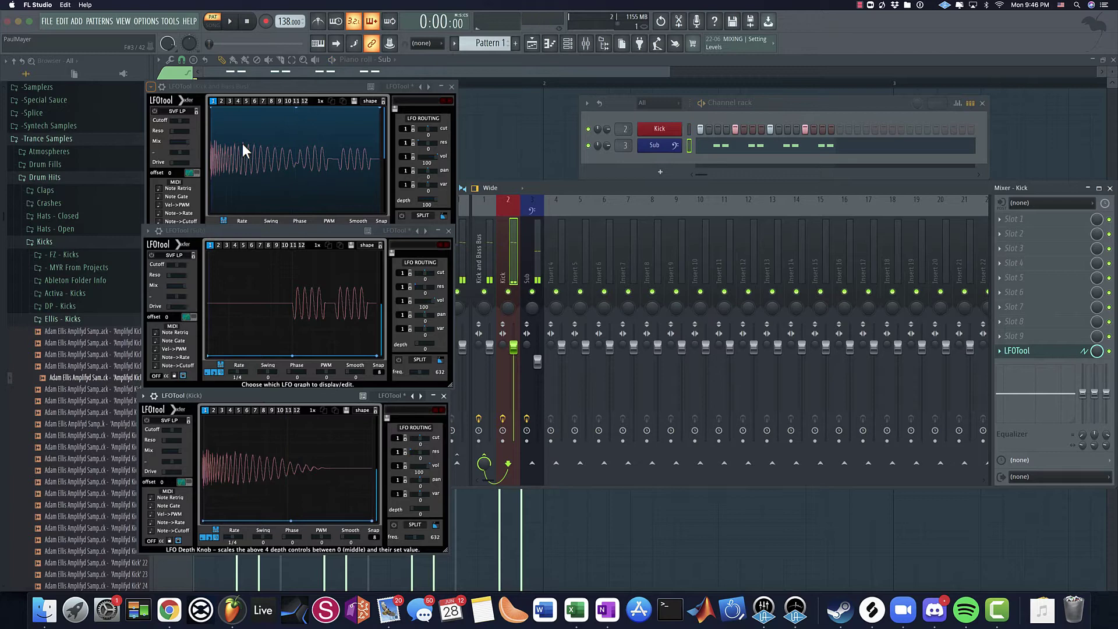
Step: Set the Kick sampler's OUT fade to 30% on the sample settings page, then audition the shorter kick
left_click(671, 133)
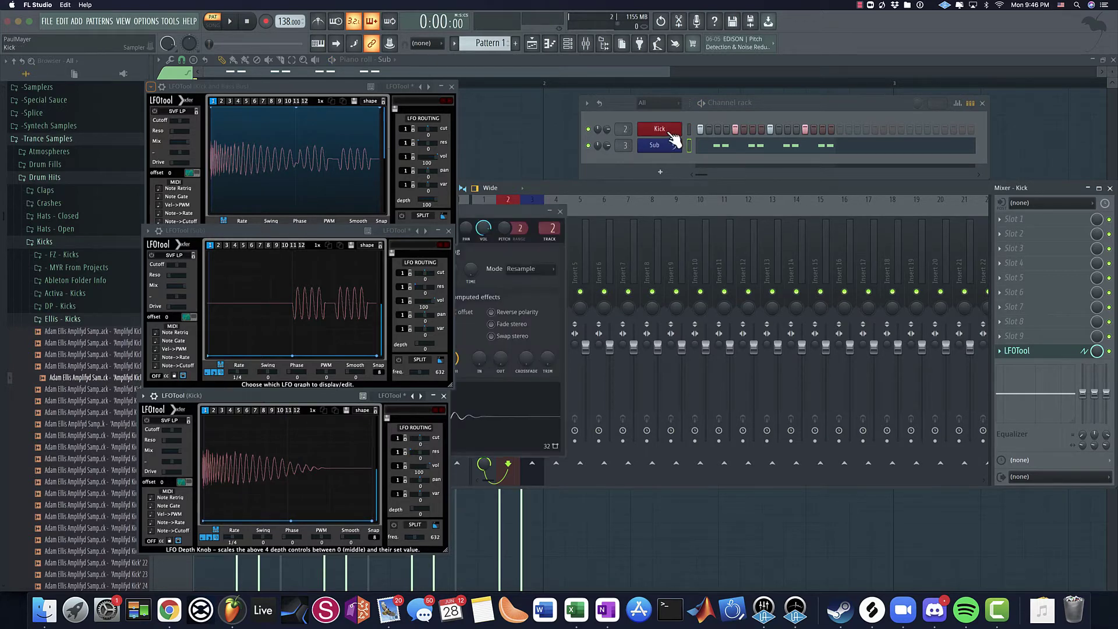
left_click_drag(481, 215, 795, 277)
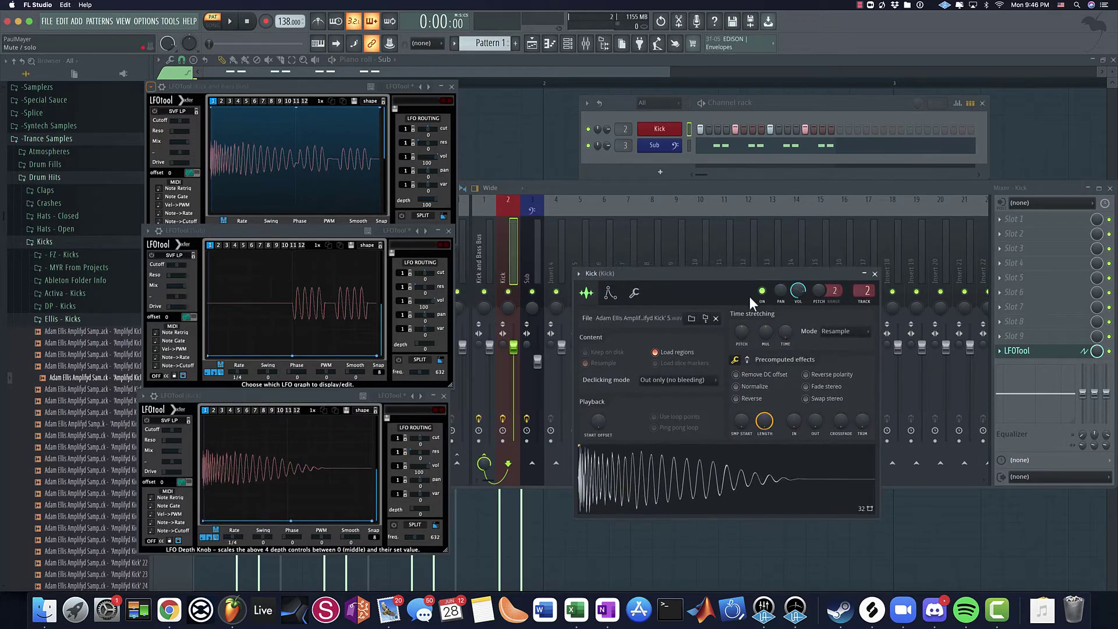
left_click(616, 296)
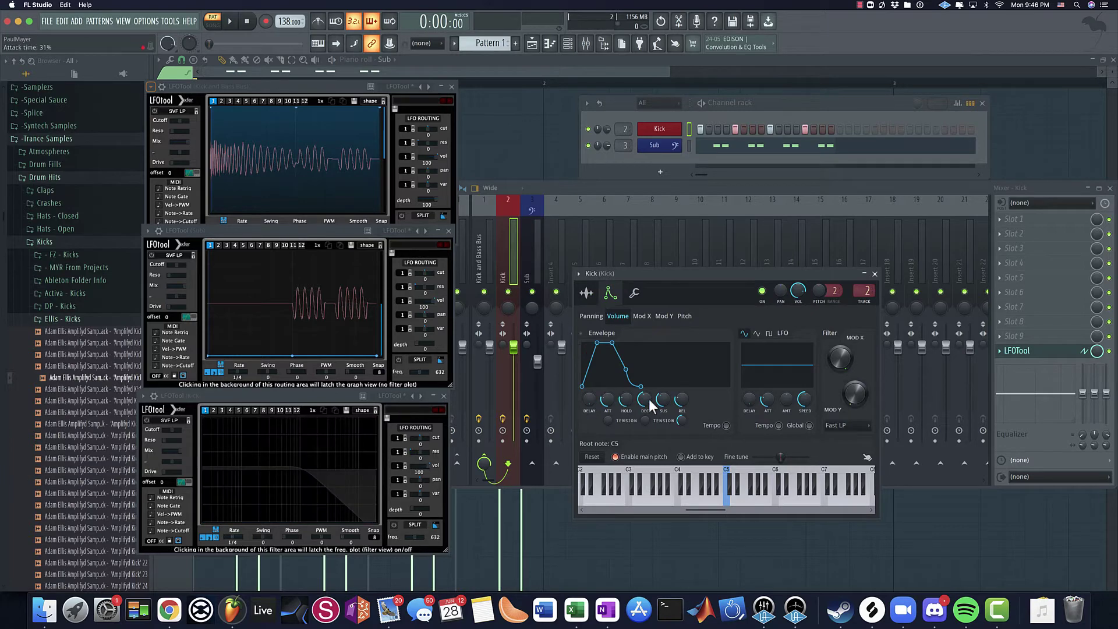
left_click(590, 295)
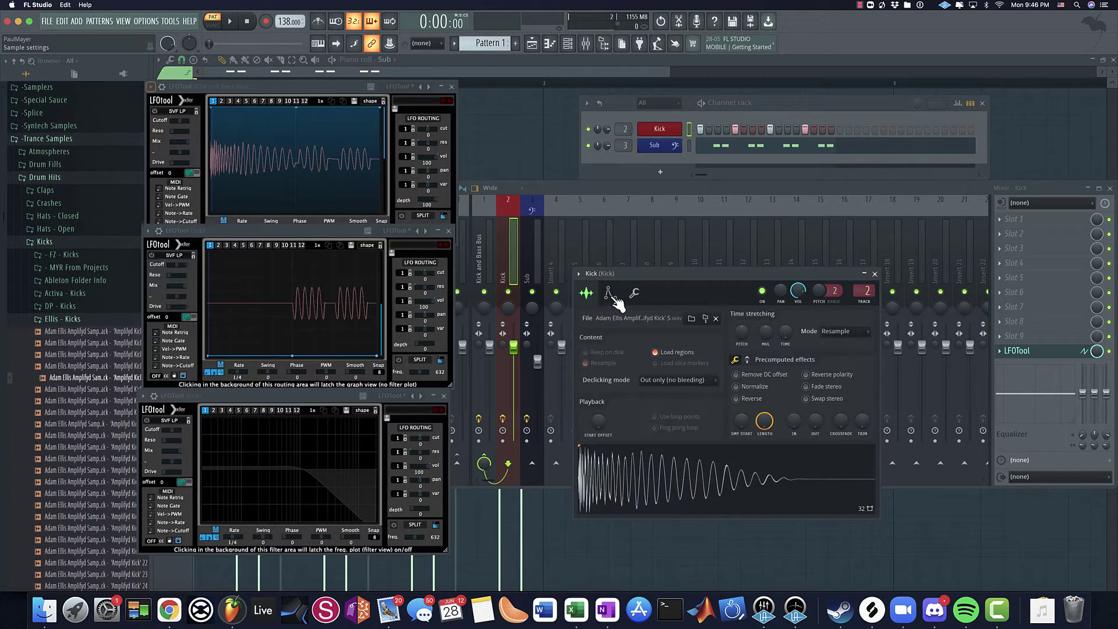
left_click_drag(815, 420, 816, 408)
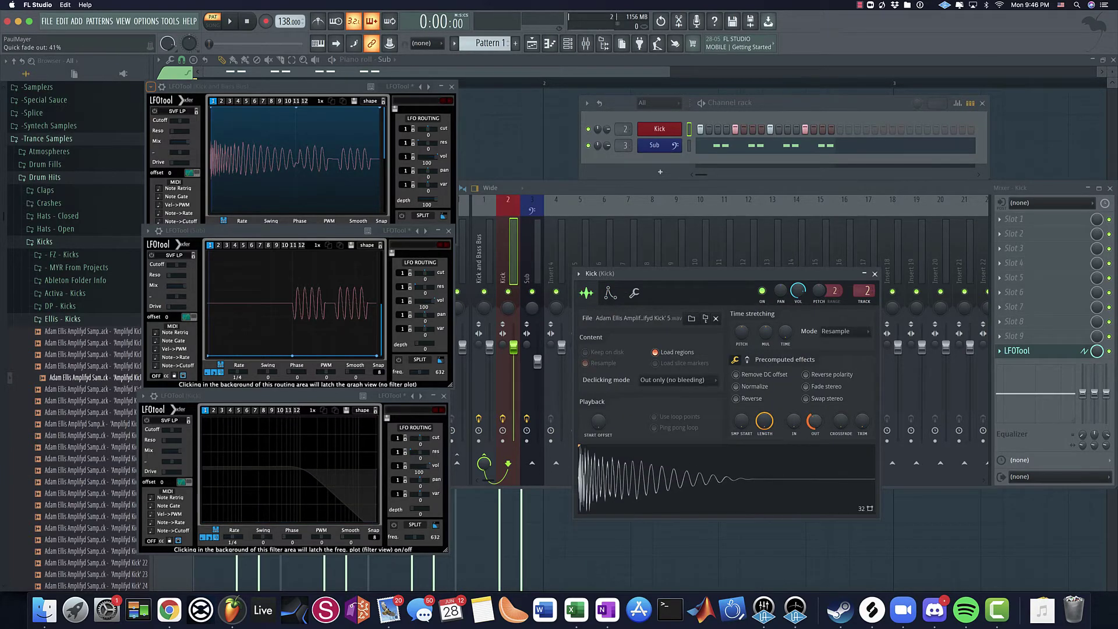
key("space")
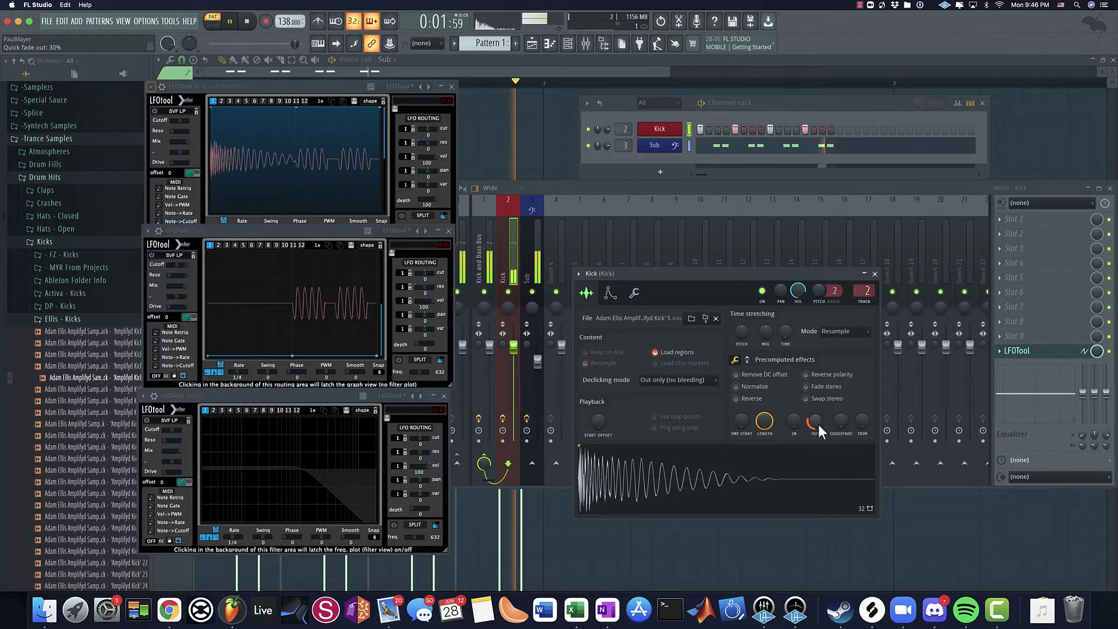
key("space")
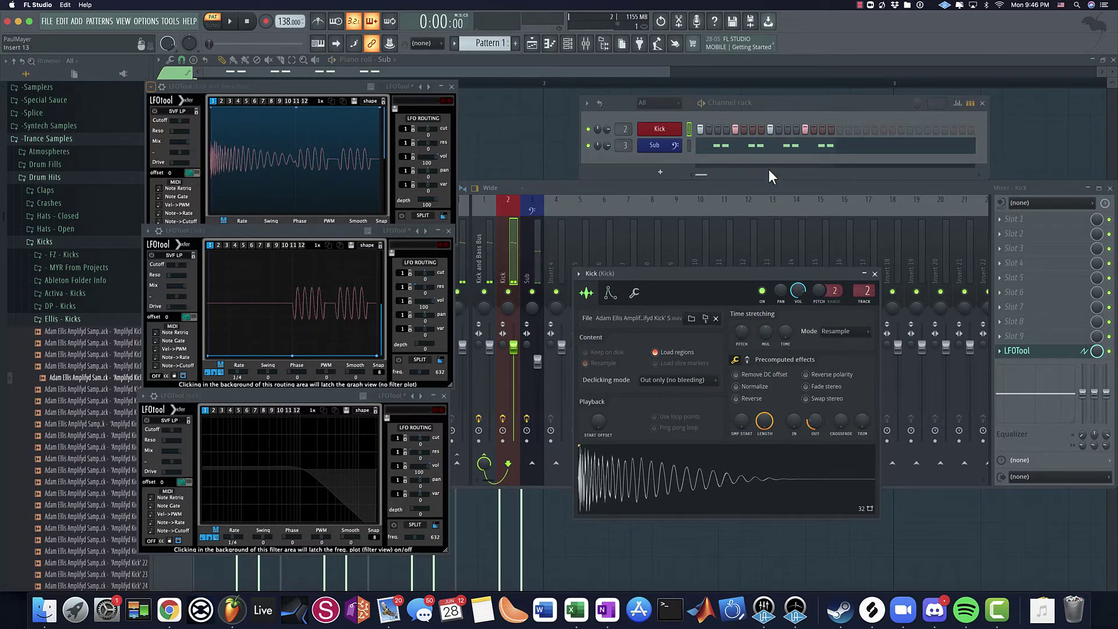
Step: Move the Kick and Bass Bus, Sub and Kick LFOTool windows to the right, clearing the Sub piano roll
left_click(755, 152)
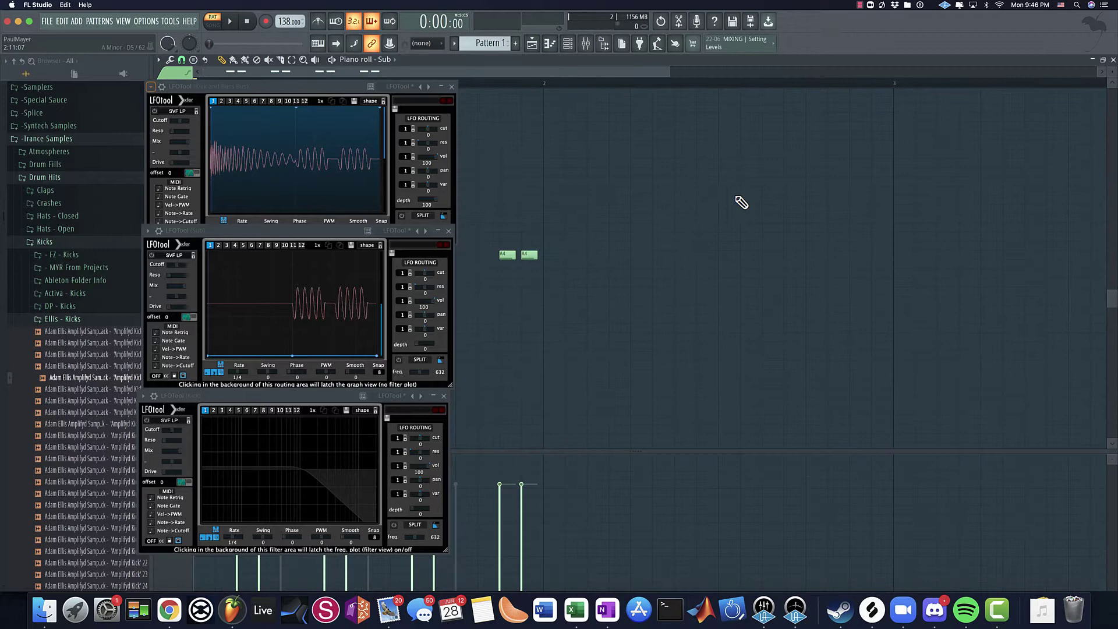
scroll(561, 86, "up", 2)
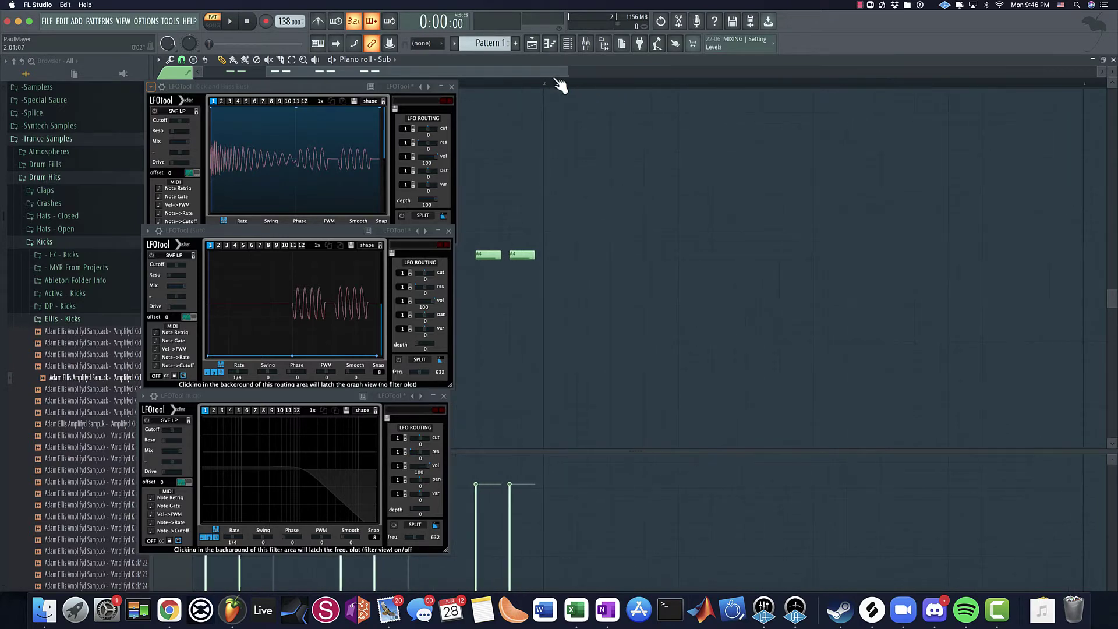
left_click_drag(288, 86, 930, 64)
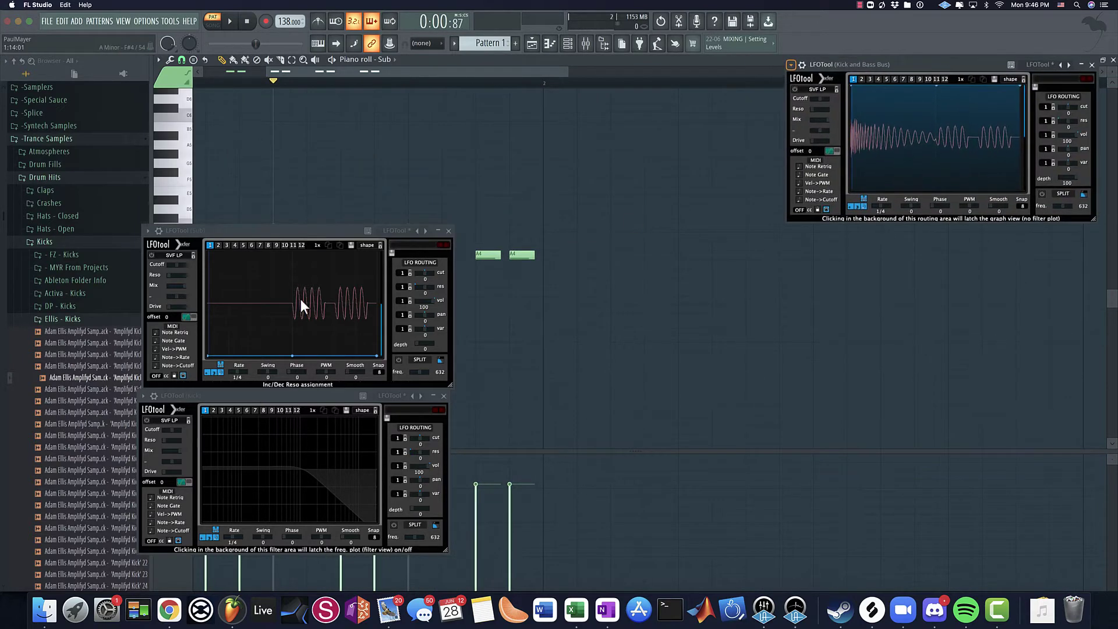
left_click_drag(278, 232, 925, 240)
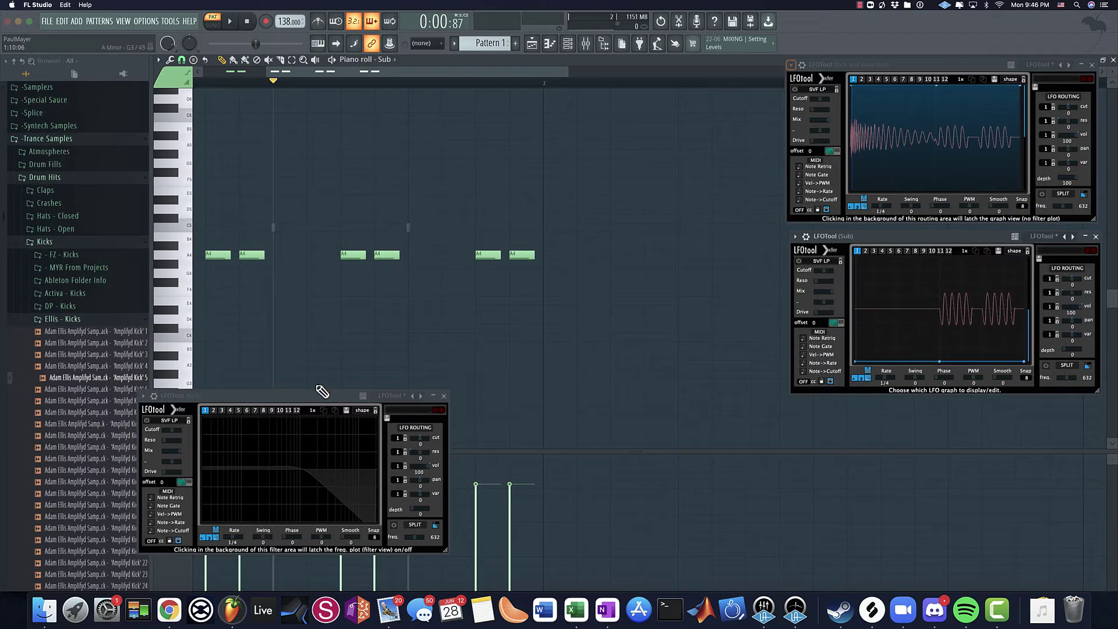
left_click_drag(318, 396, 962, 404)
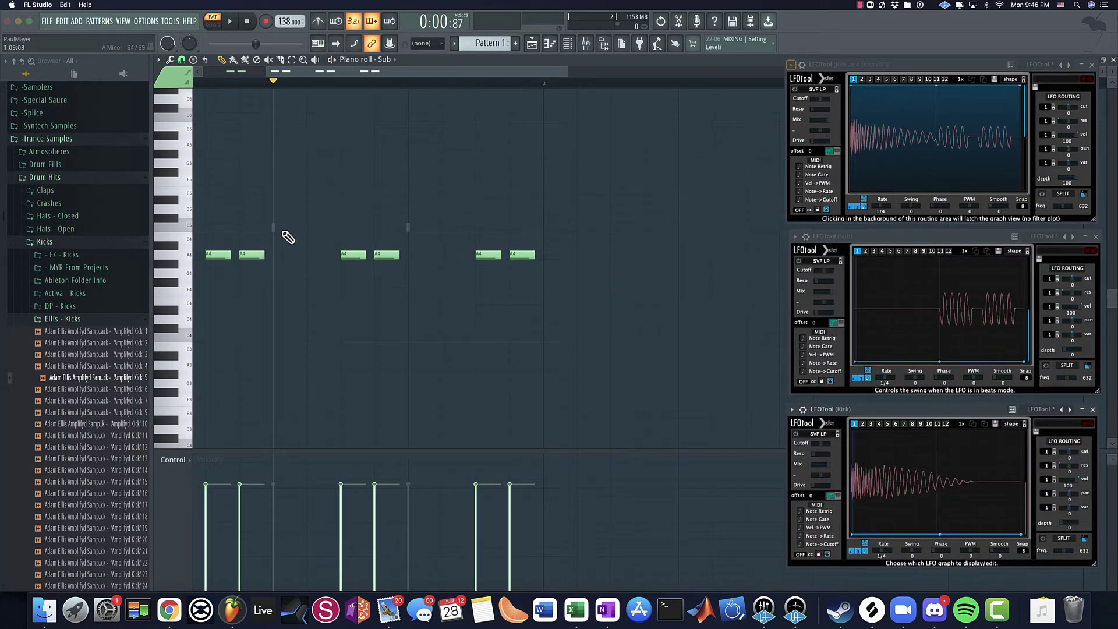
scroll(400, 242, "left", 3)
Step: Draw A4 notes in each of the four beats and play the Sub pattern
left_click(240, 258)
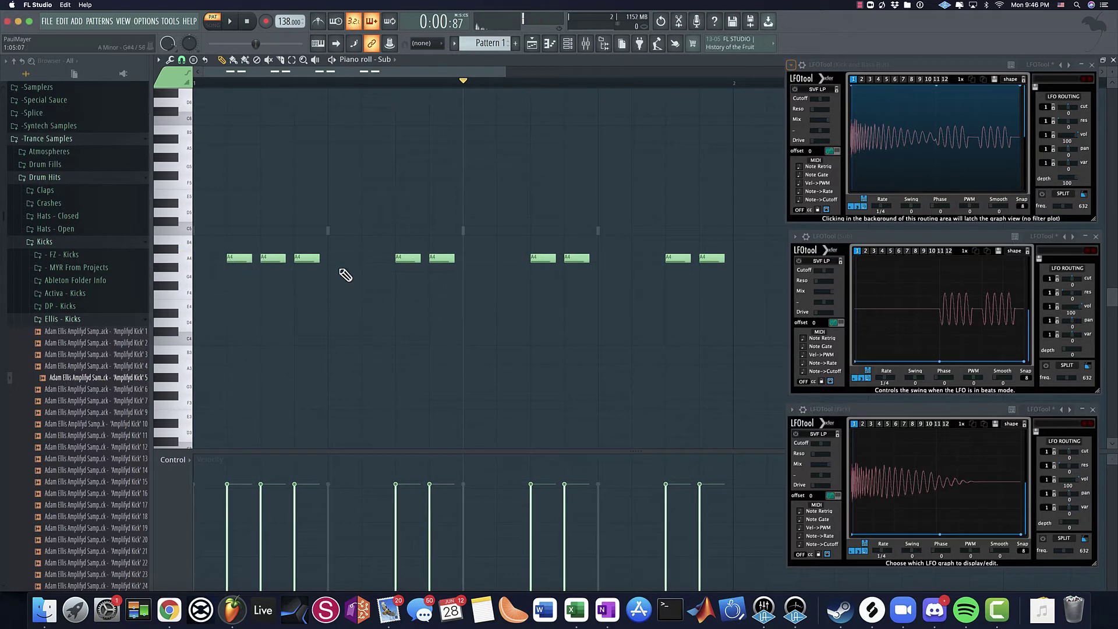
left_click(367, 258)
left_click(503, 266)
left_click_drag(507, 265, 507, 258)
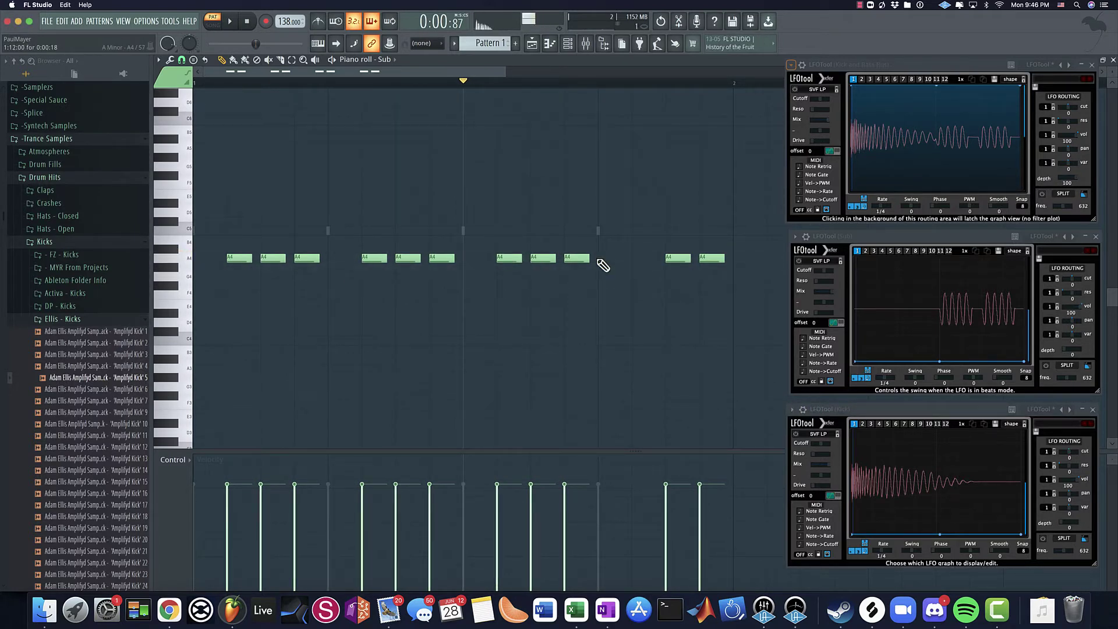
left_click(641, 258)
key("space")
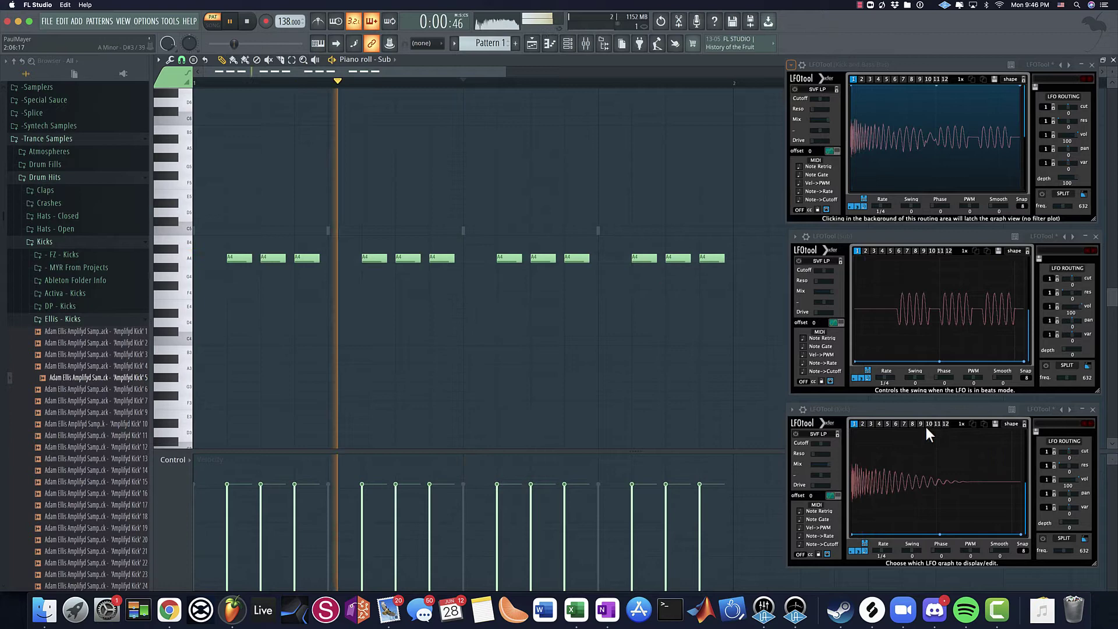
key("space")
Step: Keep the Kick mixer track name unchanged and delete the first A4 note of each beat
left_click(586, 46)
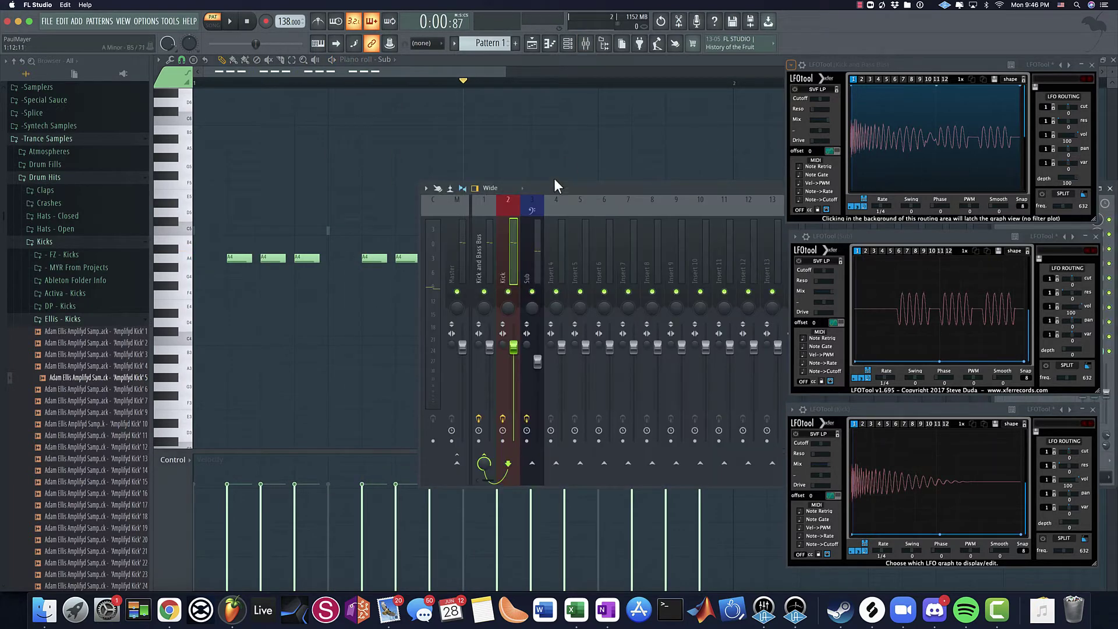
key("F2")
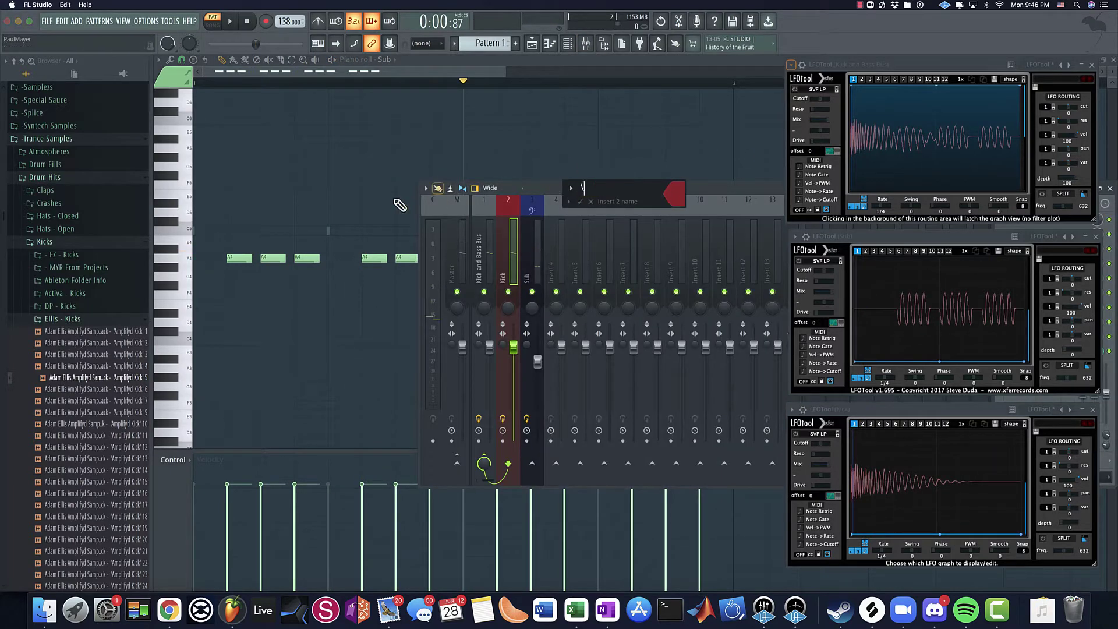
key("Return")
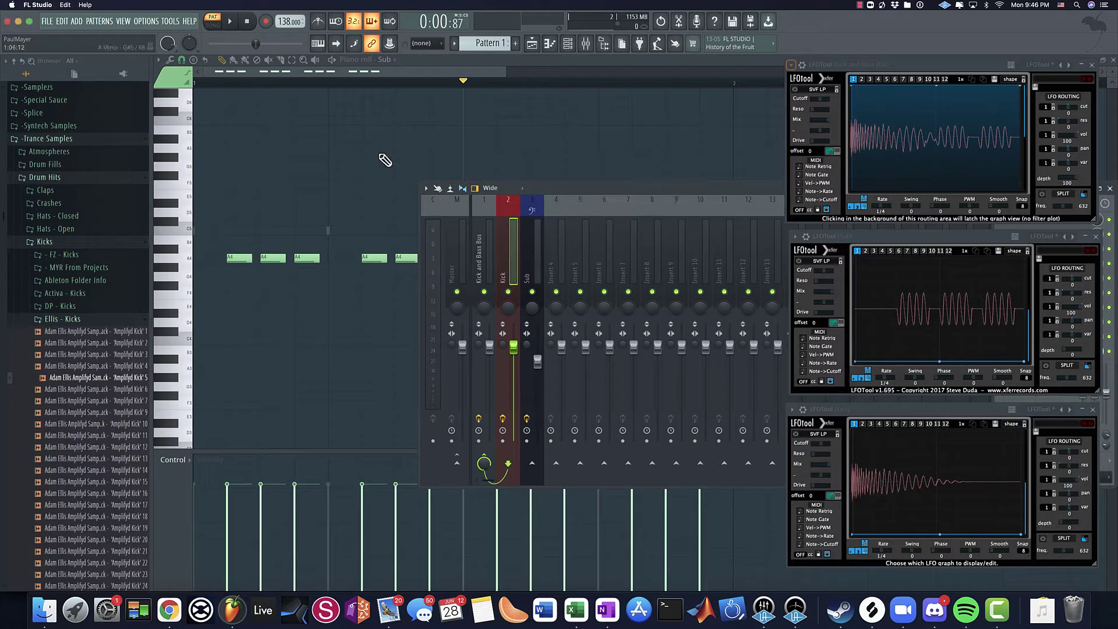
right_click(241, 260)
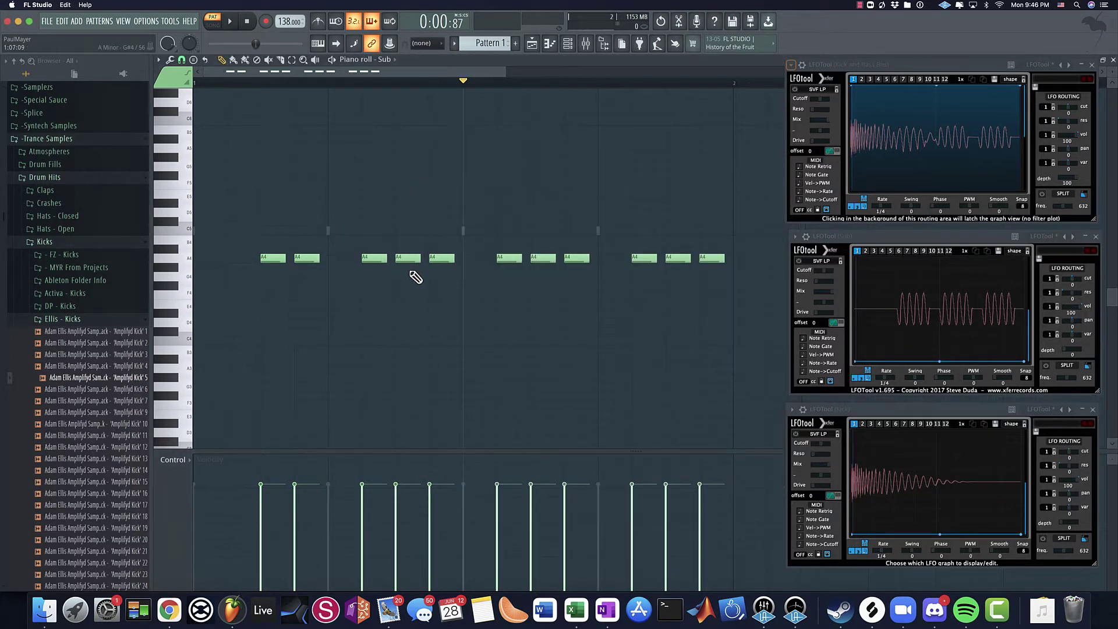
right_click(377, 258)
right_click(507, 258)
right_click(643, 258)
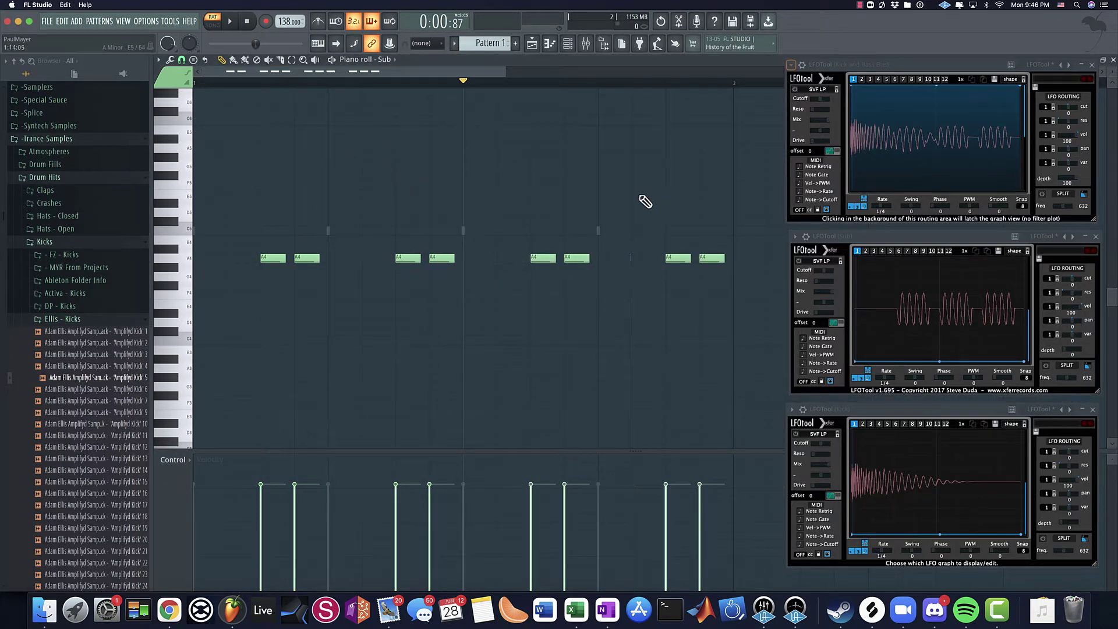
Step: Reopen the mixer and shift it to reveal inserts 11-16
left_click(585, 42)
left_click_drag(425, 180, 496, 169)
left_click_drag(635, 180, 407, 137)
Step: Add a Serum synth and try the LD-Big Legendary Saw Rmk 2 preset
left_click(77, 21)
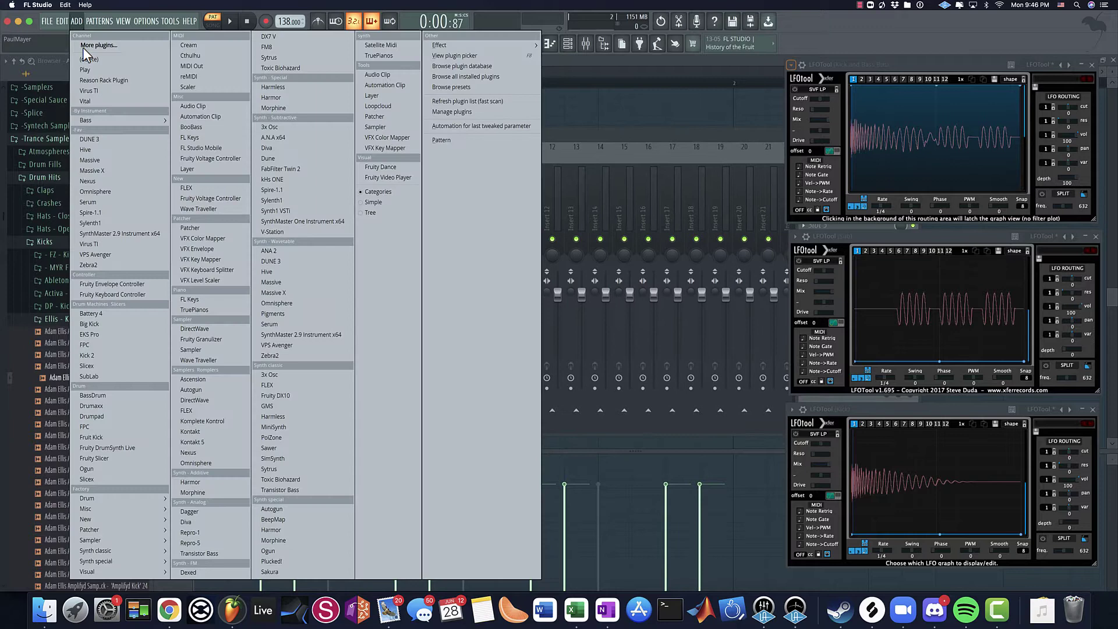
left_click(120, 203)
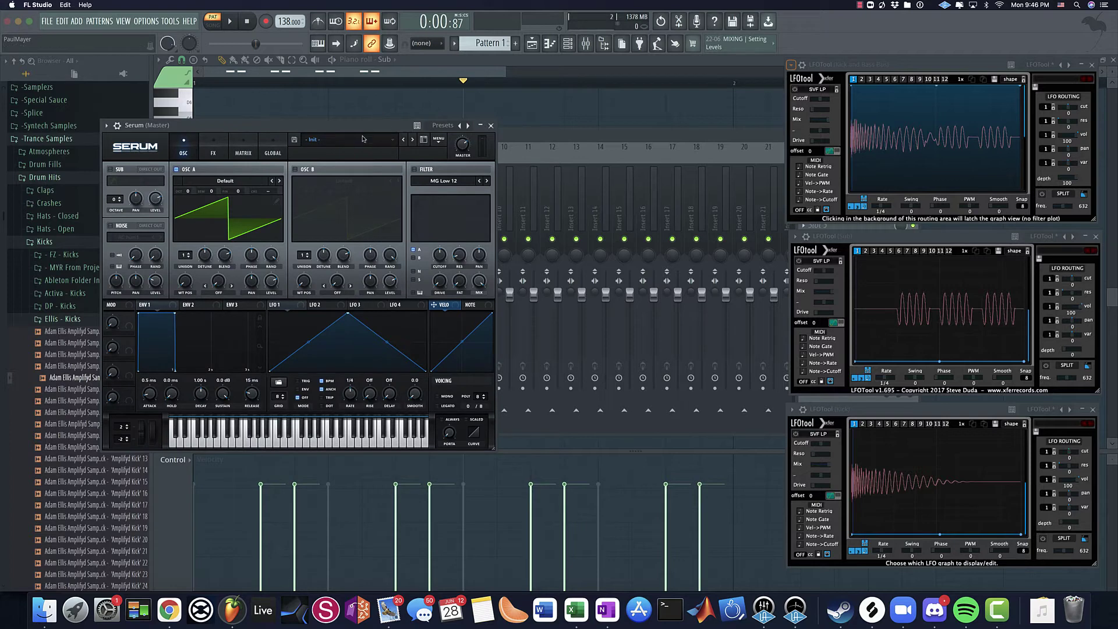
left_click(358, 139)
mouse_move(373, 150)
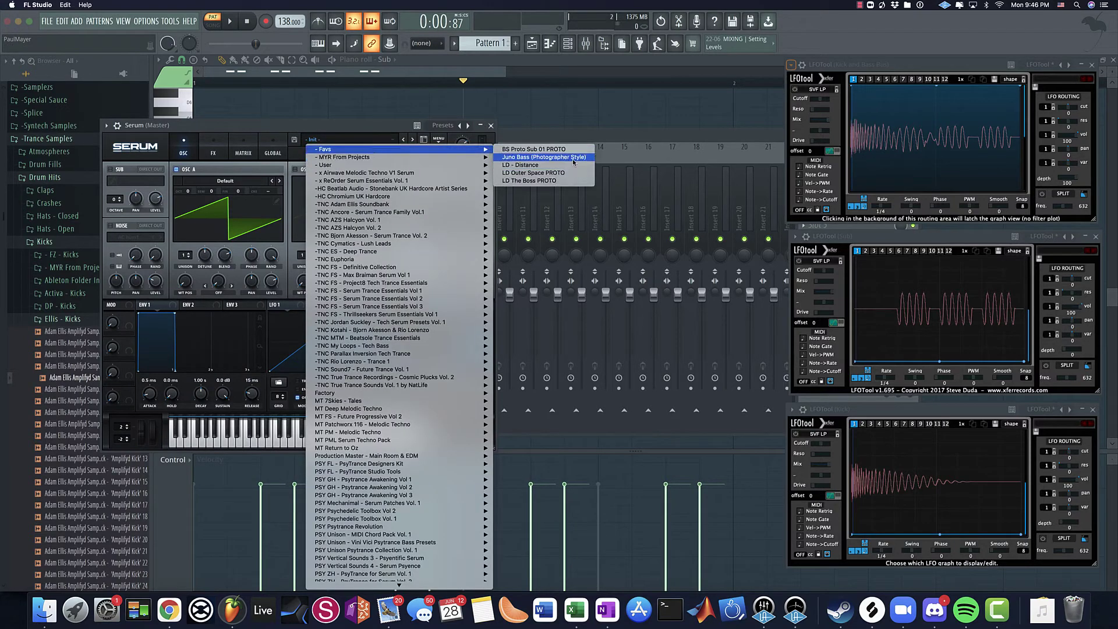
mouse_move(458, 159)
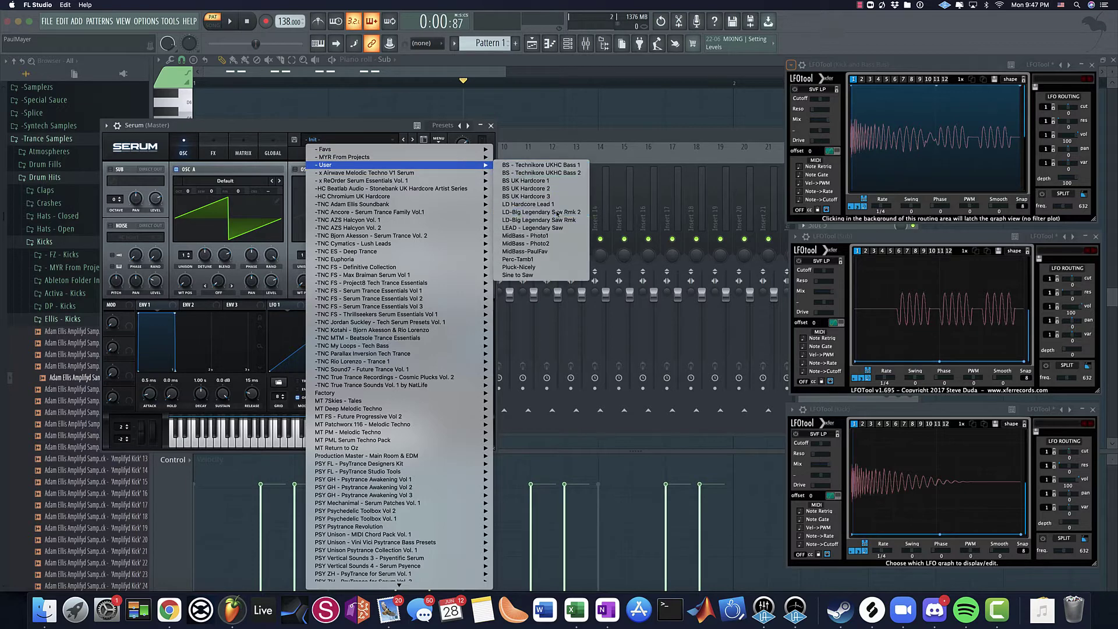
left_click(557, 213)
Step: Load the User bank's MidBass - Photo2 preset into Serum and close the synth window
left_click(346, 142)
mouse_move(466, 165)
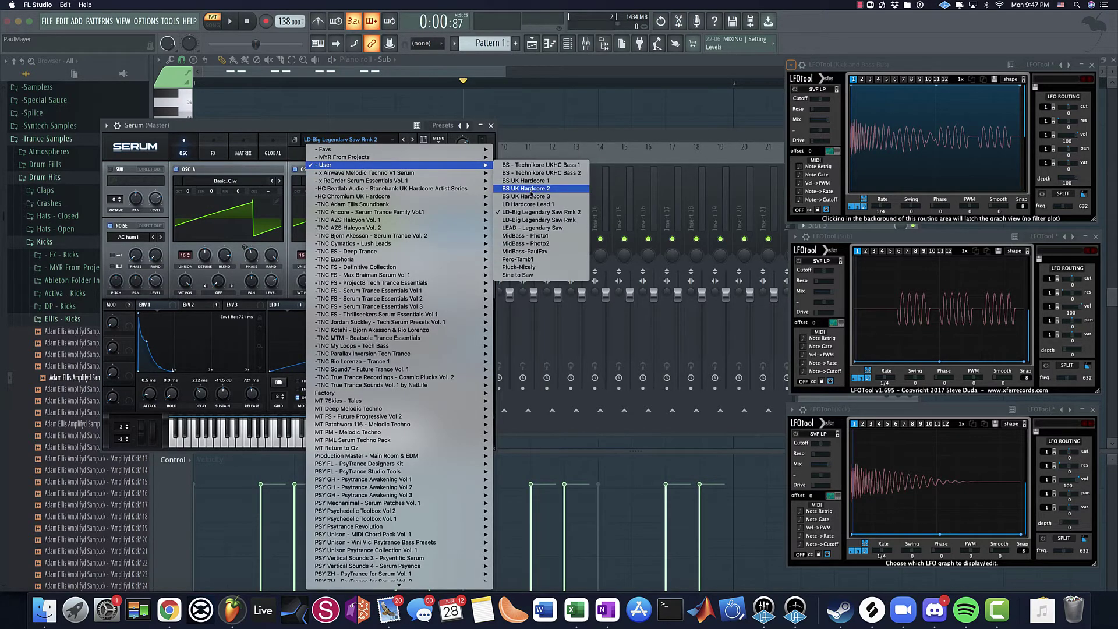
left_click(547, 245)
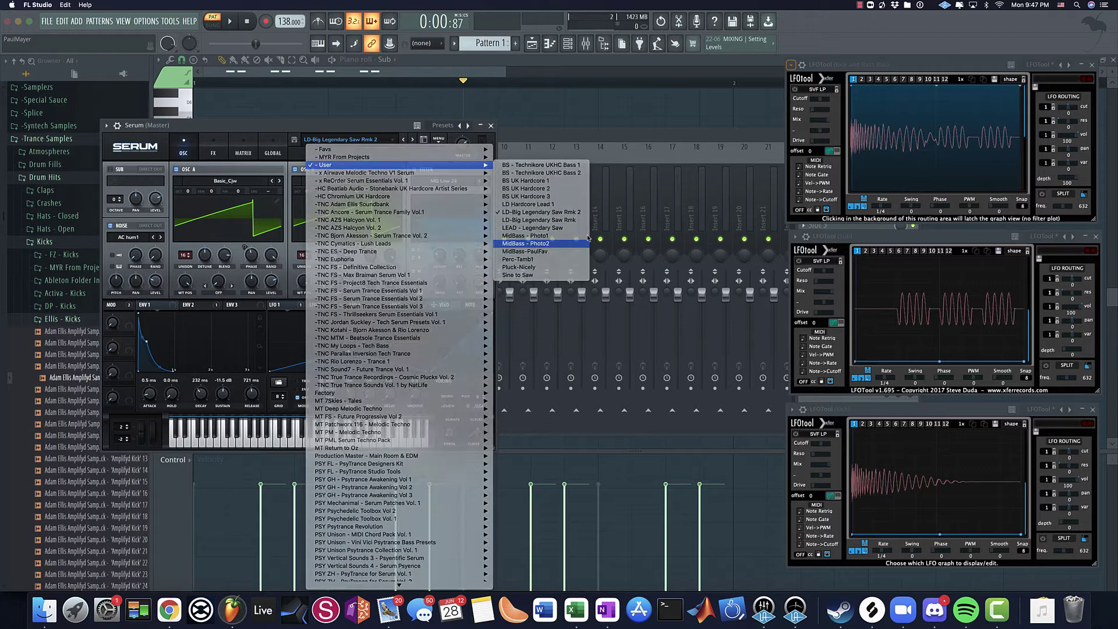
left_click(491, 126)
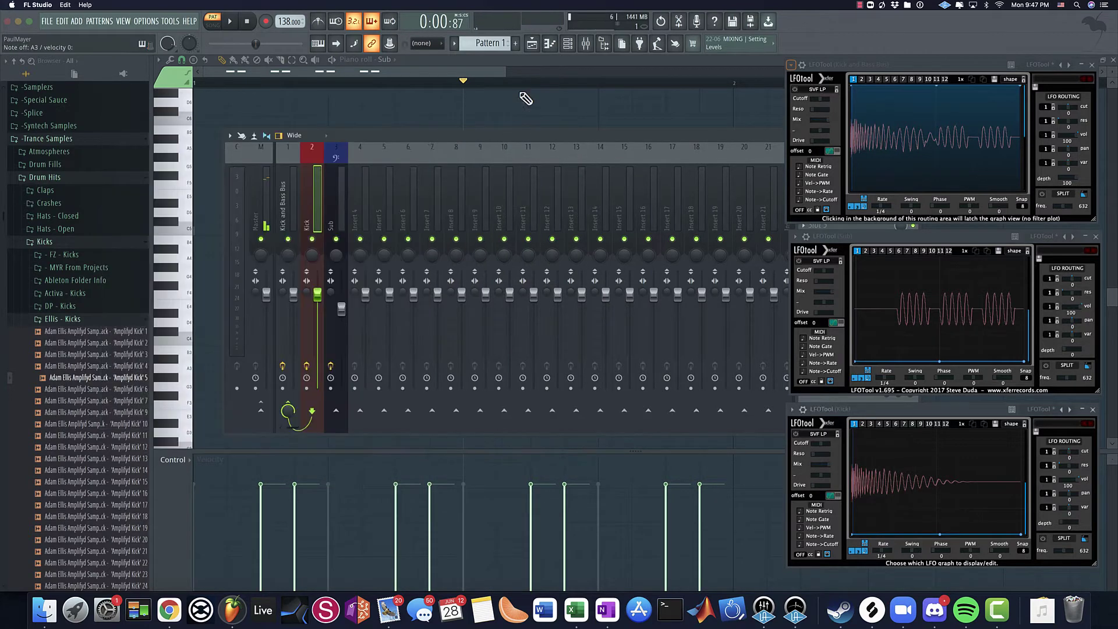
Step: Link Serum to mixer insert 4, lower its fader to 82%, and route it only to the Kick and Bass Bus
left_click(568, 44)
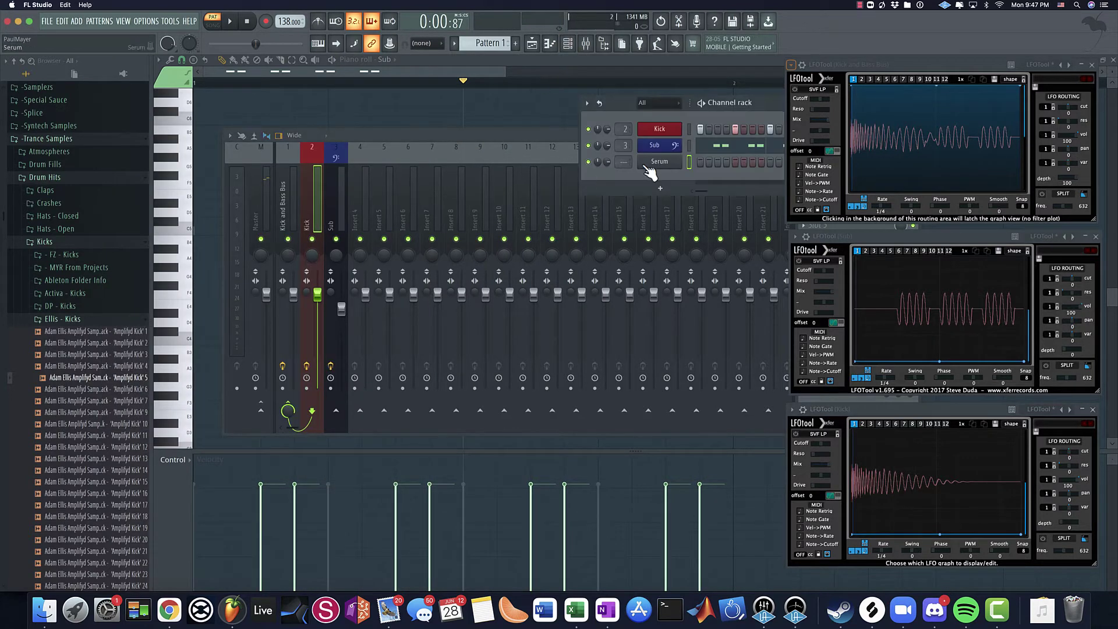
key("ctrl+l")
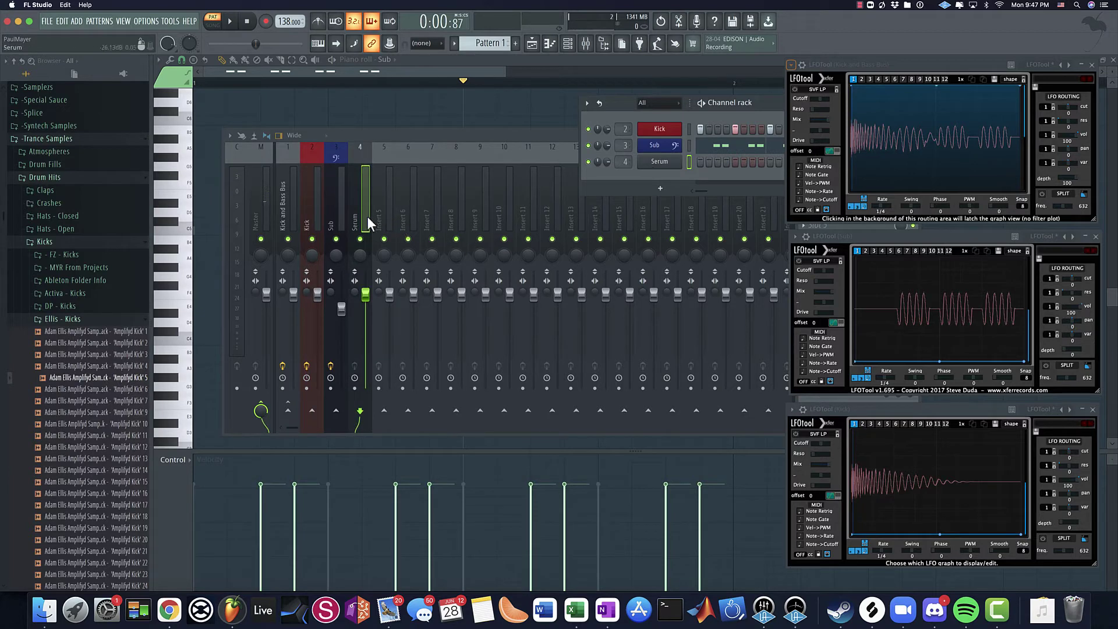
left_click_drag(365, 295, 368, 319)
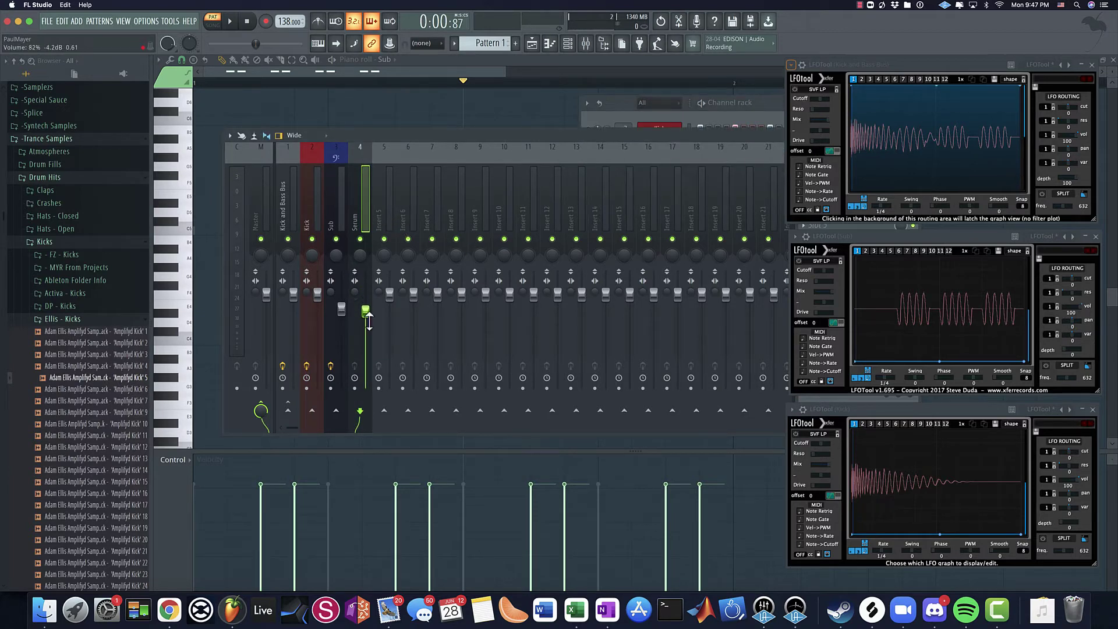
right_click(291, 419)
left_click(317, 433)
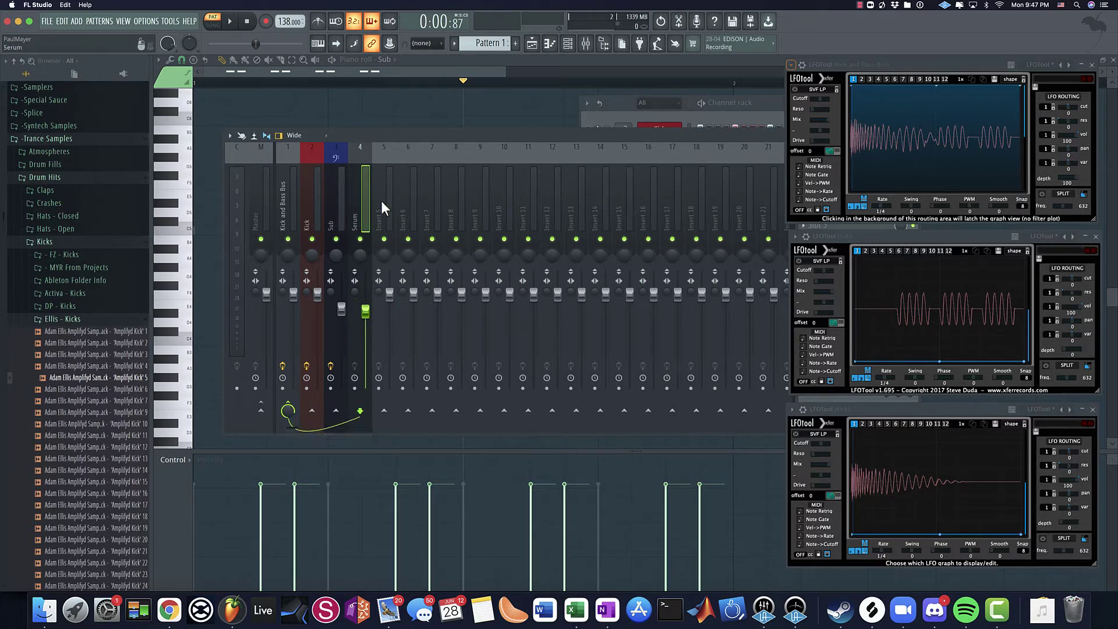
left_click_drag(404, 135, 340, 148)
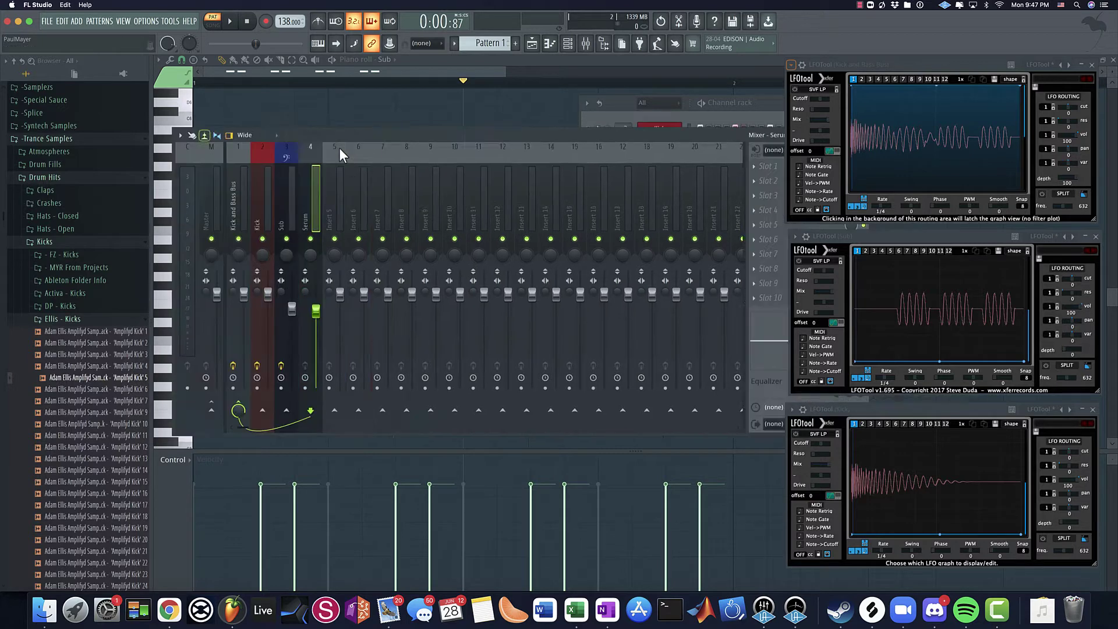
Step: Open Serum's piano roll and draw three A4 notes after each of the first two kicks
left_click(591, 49)
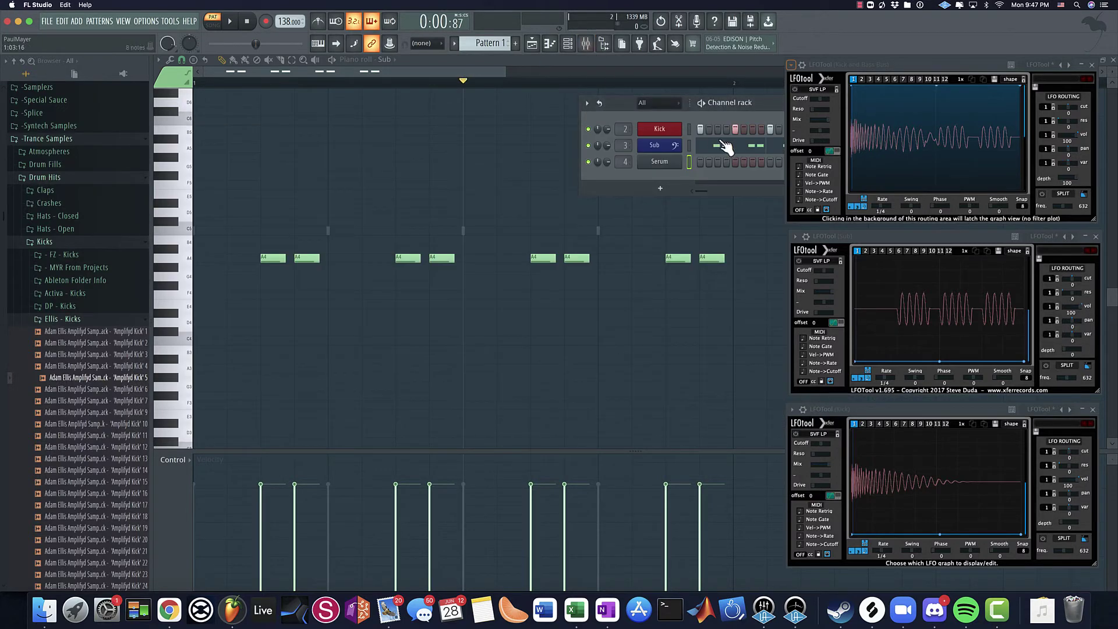
right_click(663, 165)
left_click(695, 162)
mouse_move(230, 258)
left_mouse_down()
mouse_move(242, 266)
mouse_move(241, 251)
mouse_move(245, 267)
left_mouse_up()
left_click(265, 262)
left_click(299, 262)
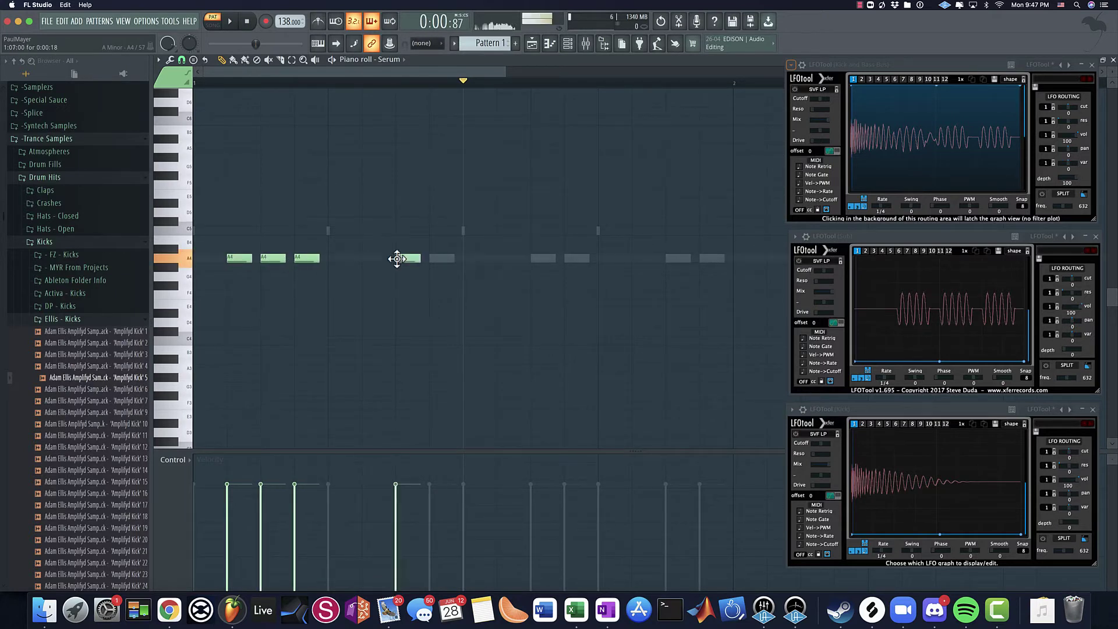
left_click(366, 262)
left_click(400, 262)
left_click(433, 262)
Step: Fill the third and fourth beats with A4 notes, removing a stray G#4, and play the bass line
left_click(543, 267)
left_click(504, 242)
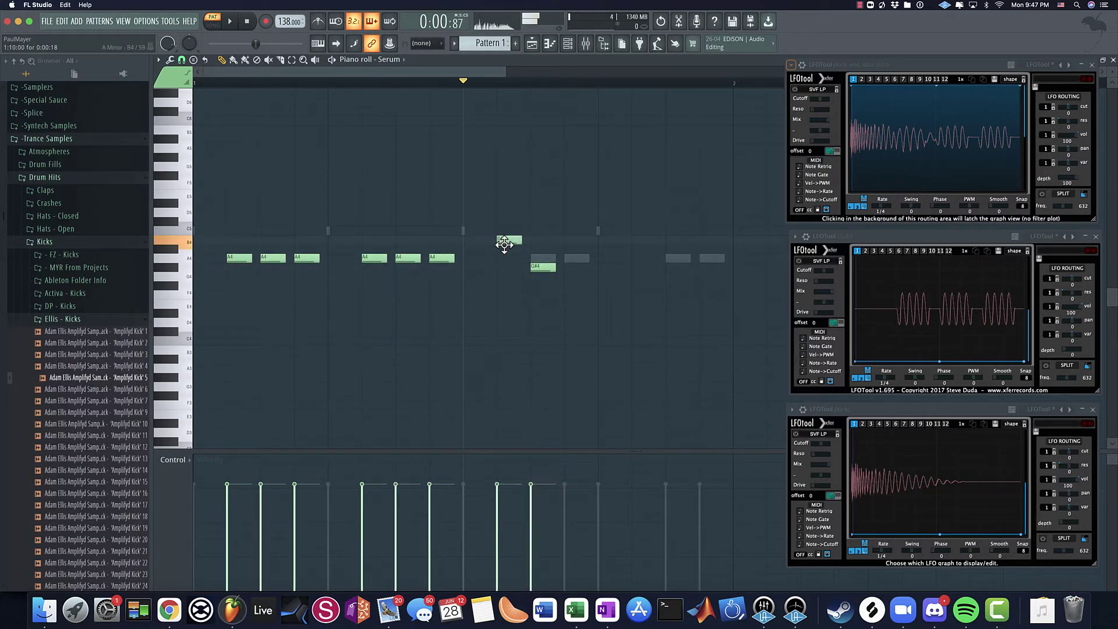
left_click_drag(506, 259, 509, 269)
right_click(540, 267)
left_click(535, 257)
left_click(574, 258)
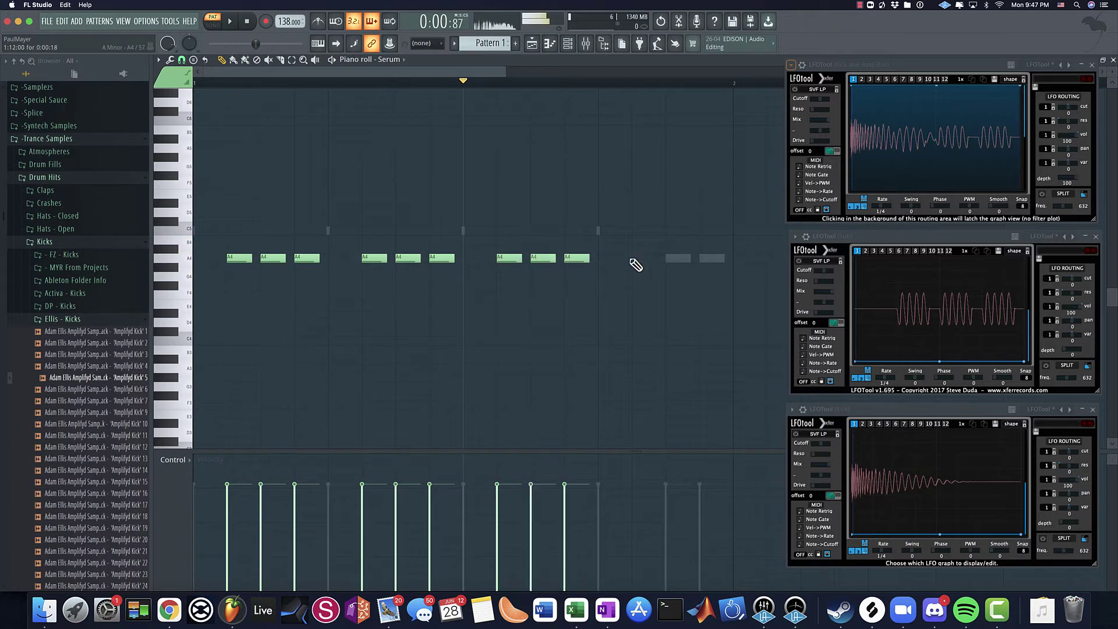
left_click(641, 260)
left_click(683, 256)
left_click(743, 258)
left_click_drag(755, 260, 720, 260)
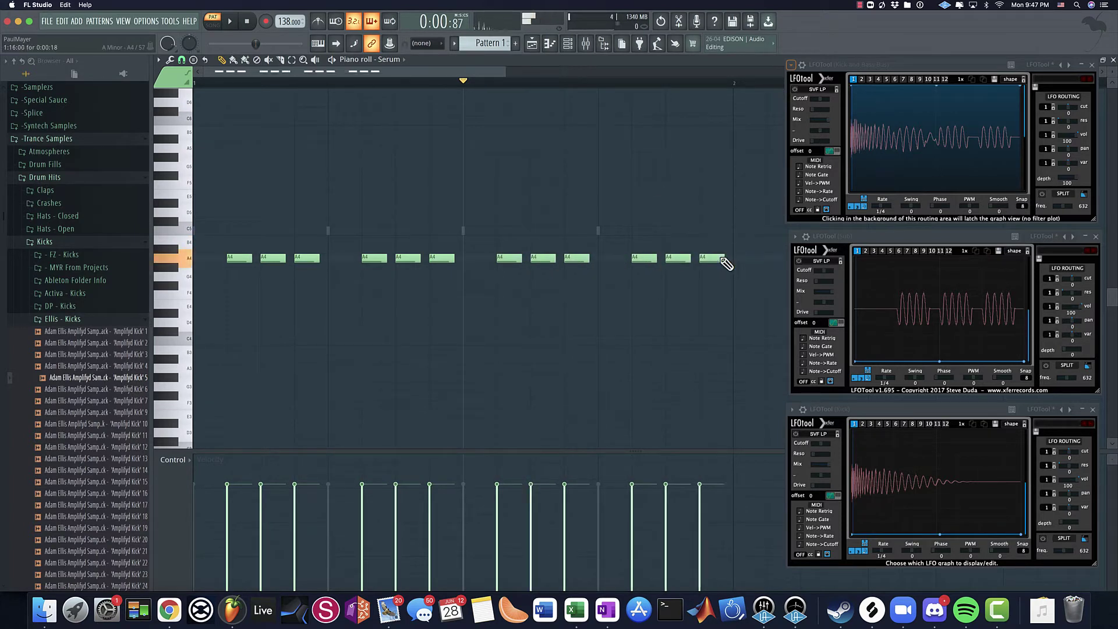
key("space")
key("space")
key("space")
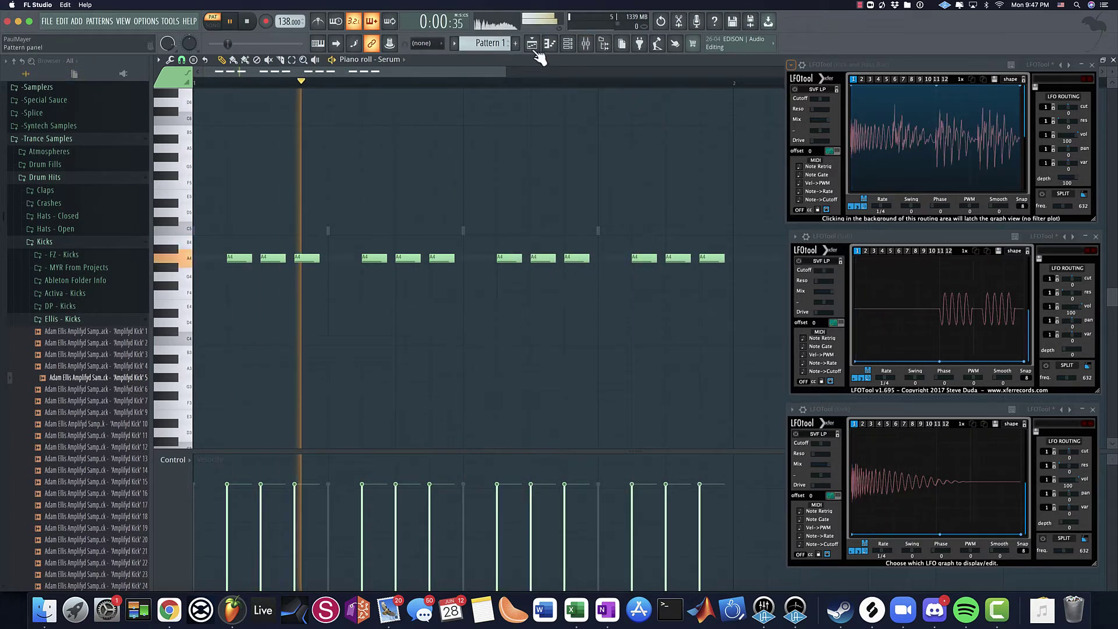
key("space")
left_click(584, 43)
Step: Transpose the Serum bass notes down an octave with Ctrl+Down and listen to the lower line
left_click_drag(285, 135, 826, 256)
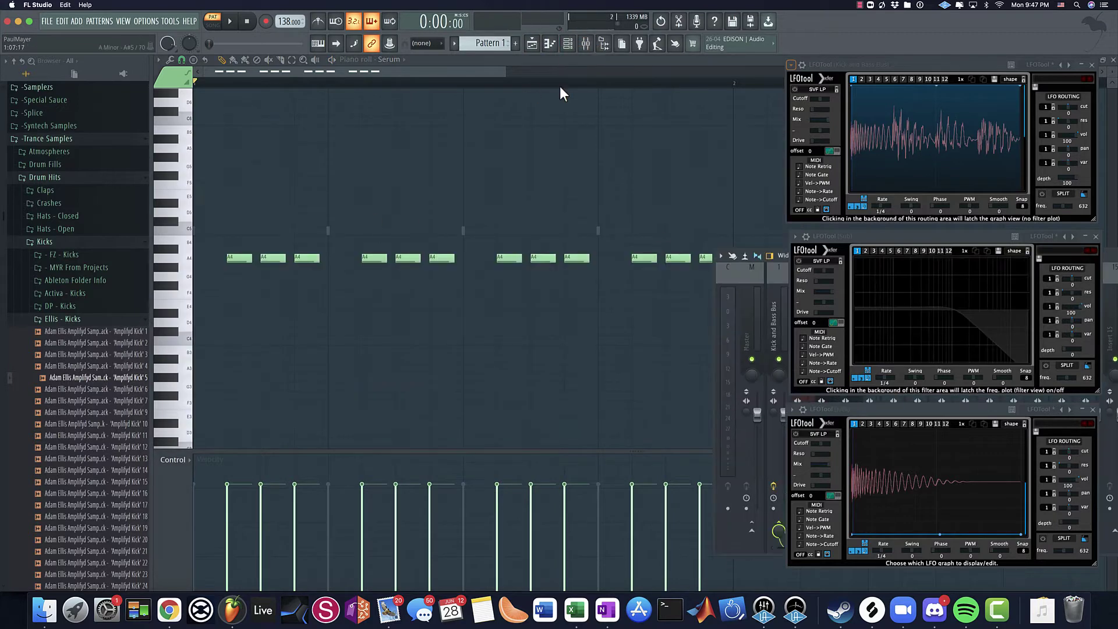
left_click(573, 48)
left_click(411, 177)
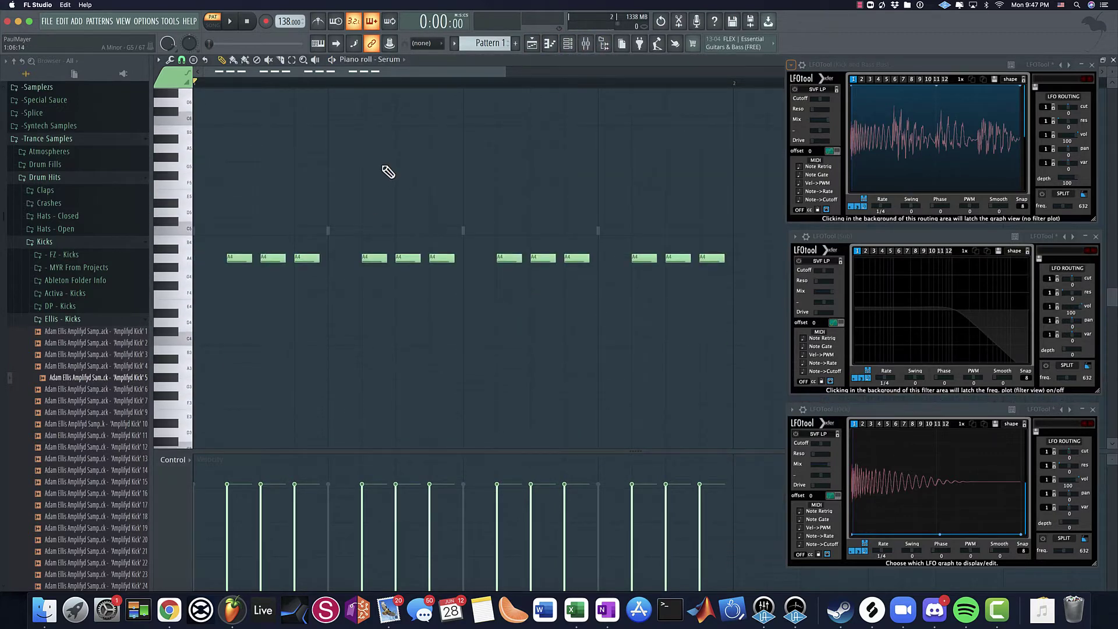
key("ctrl+Down")
key("space")
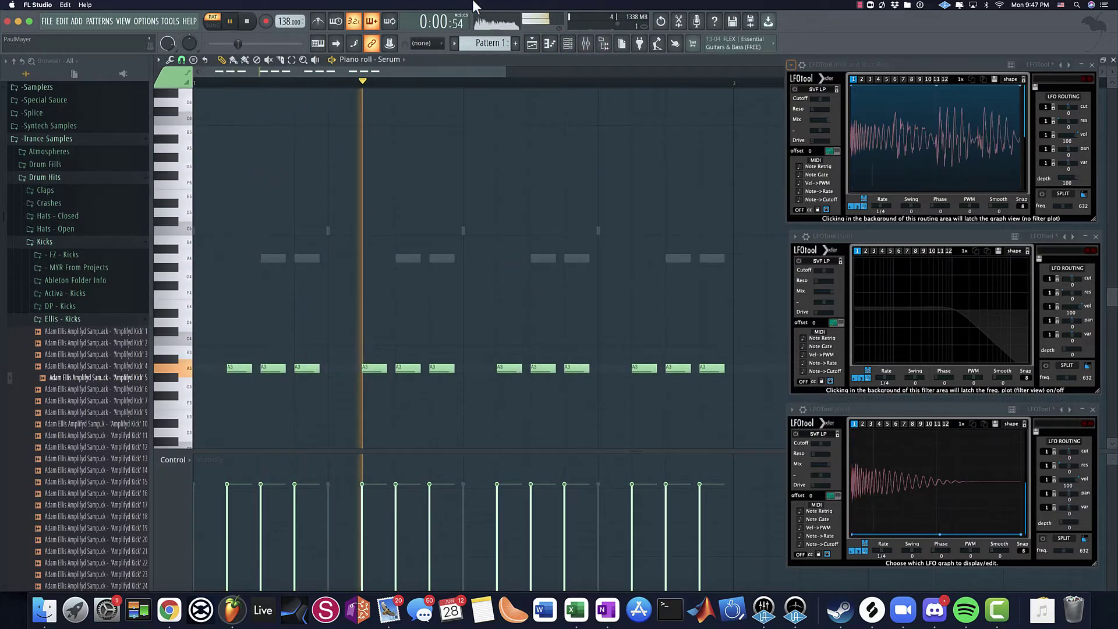
left_click(586, 44)
key("space")
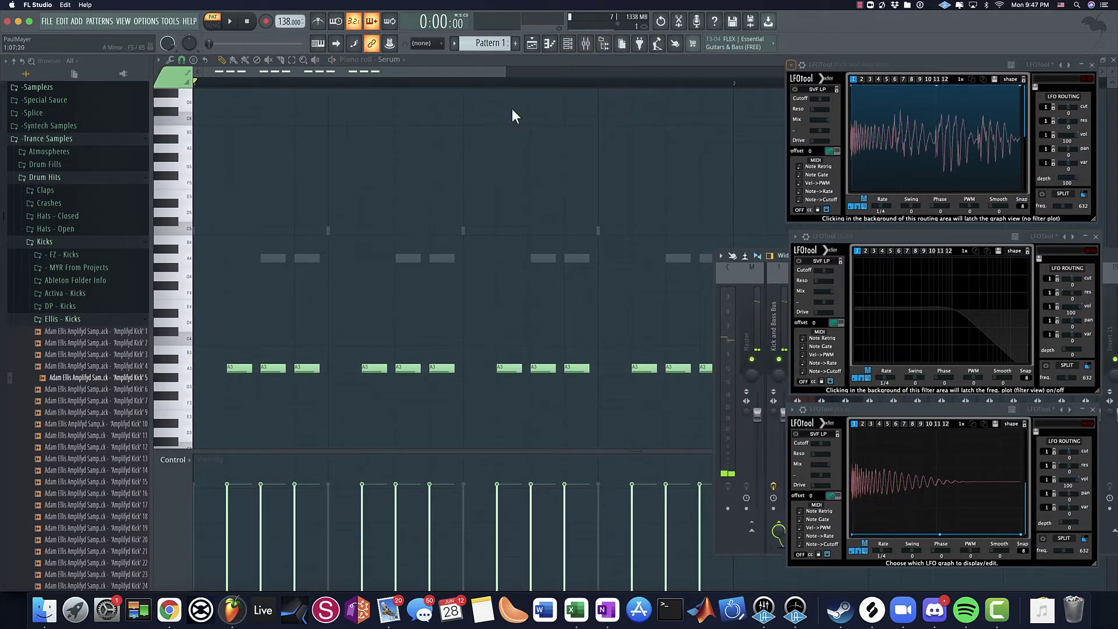
Step: Close the Sub track's LFOTool window and play the loop again
left_click(592, 50)
left_click(598, 56)
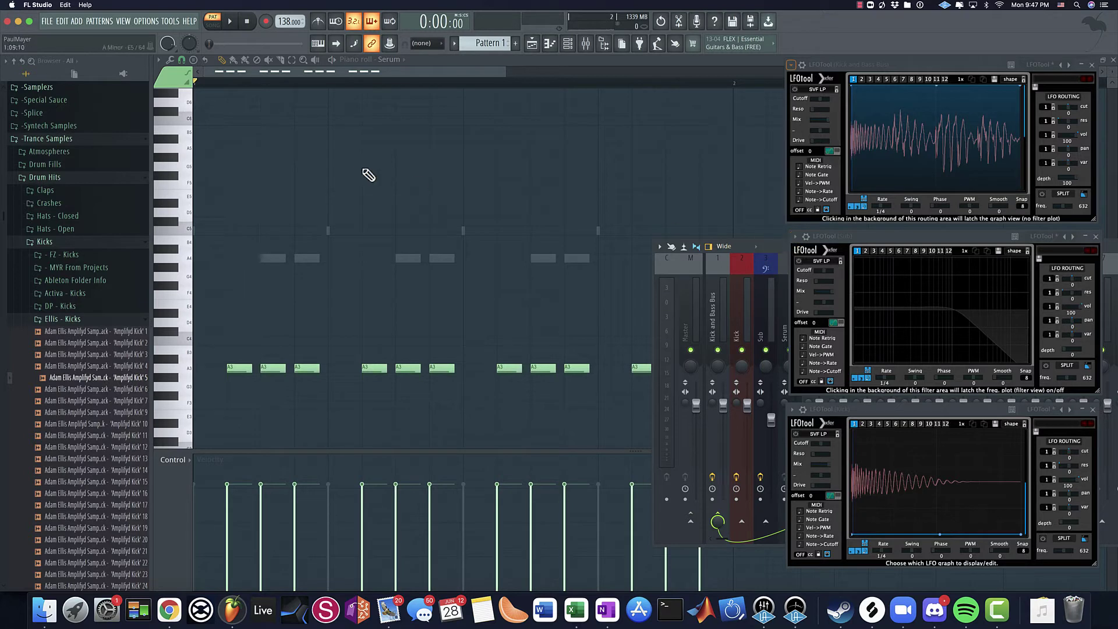
left_click_drag(771, 245, 711, 223)
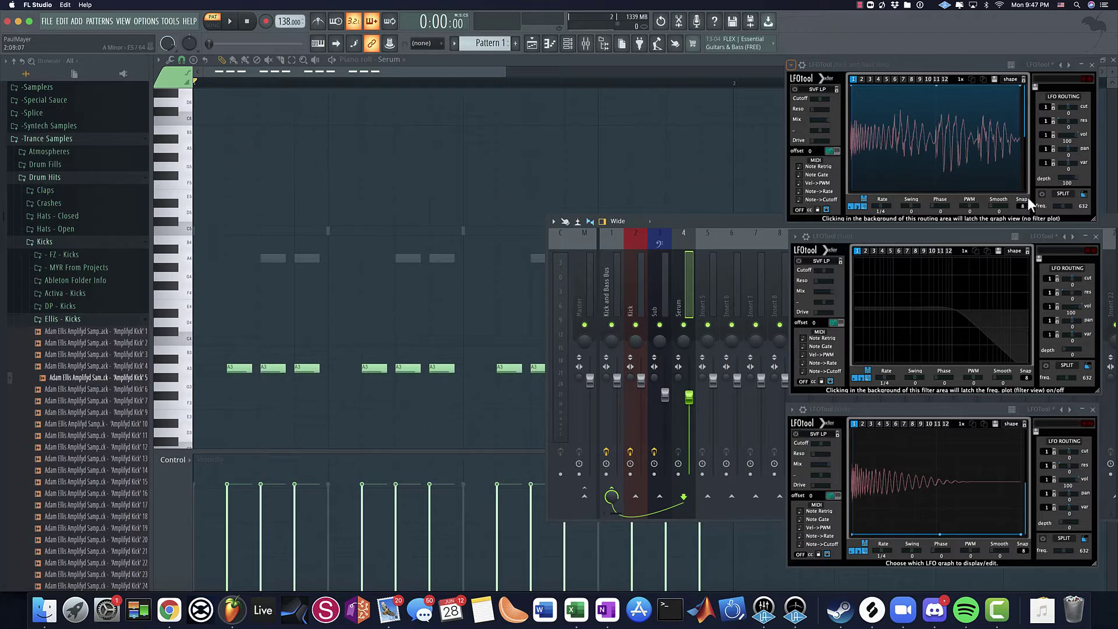
left_click_drag(1028, 199, 1117, 219)
left_click(1096, 236)
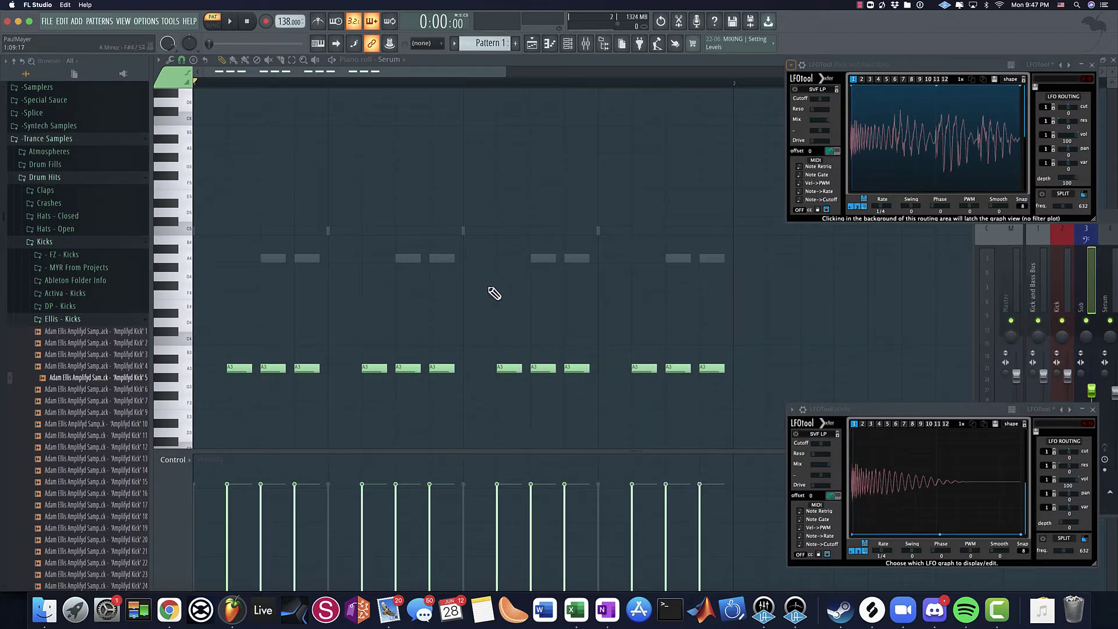
left_click(570, 267)
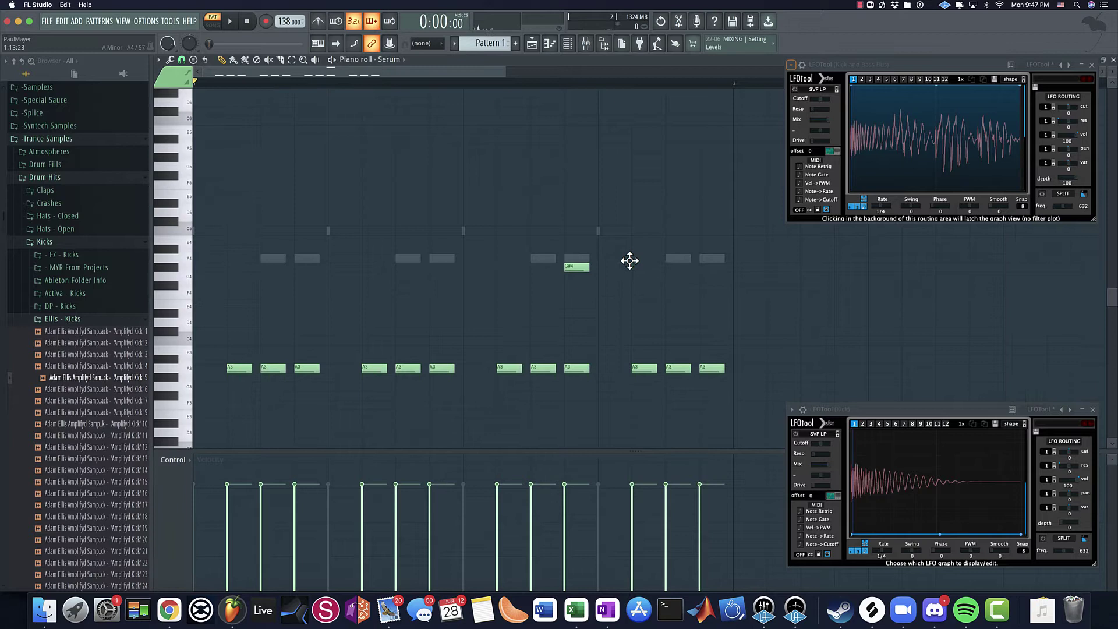
key("space")
left_click(589, 44)
left_click_drag(1109, 216, 1091, 201)
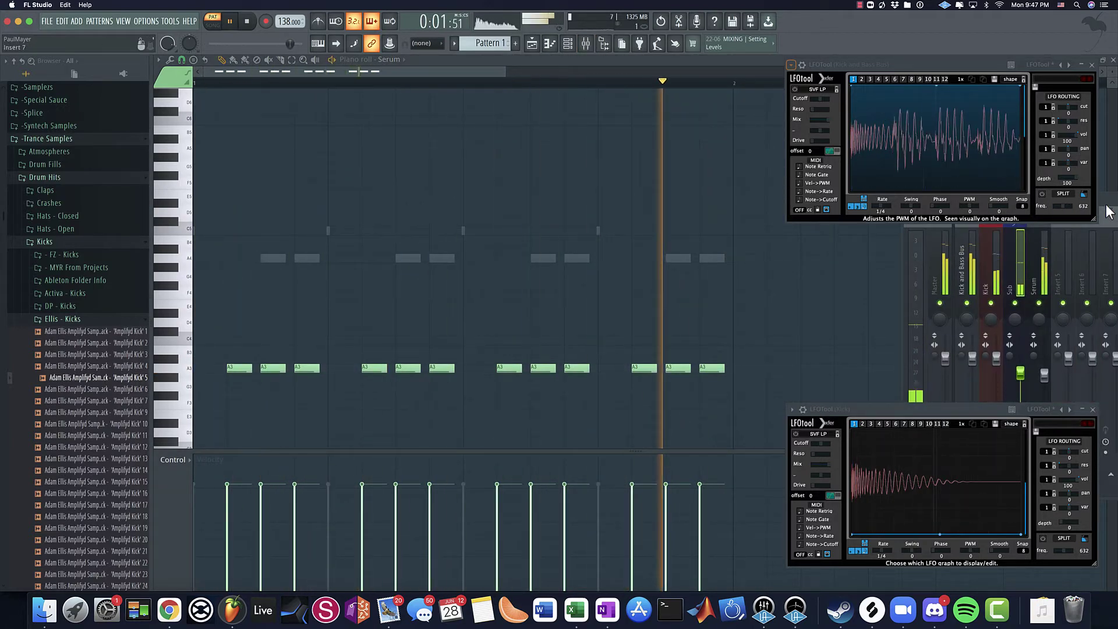
key("space")
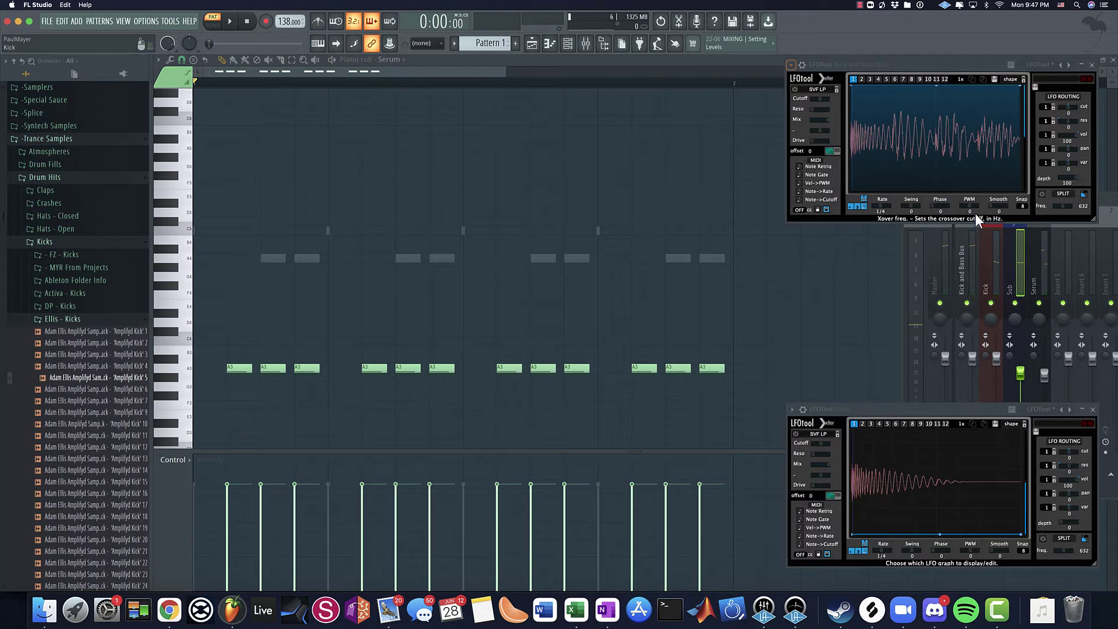
left_click_drag(976, 215, 963, 224)
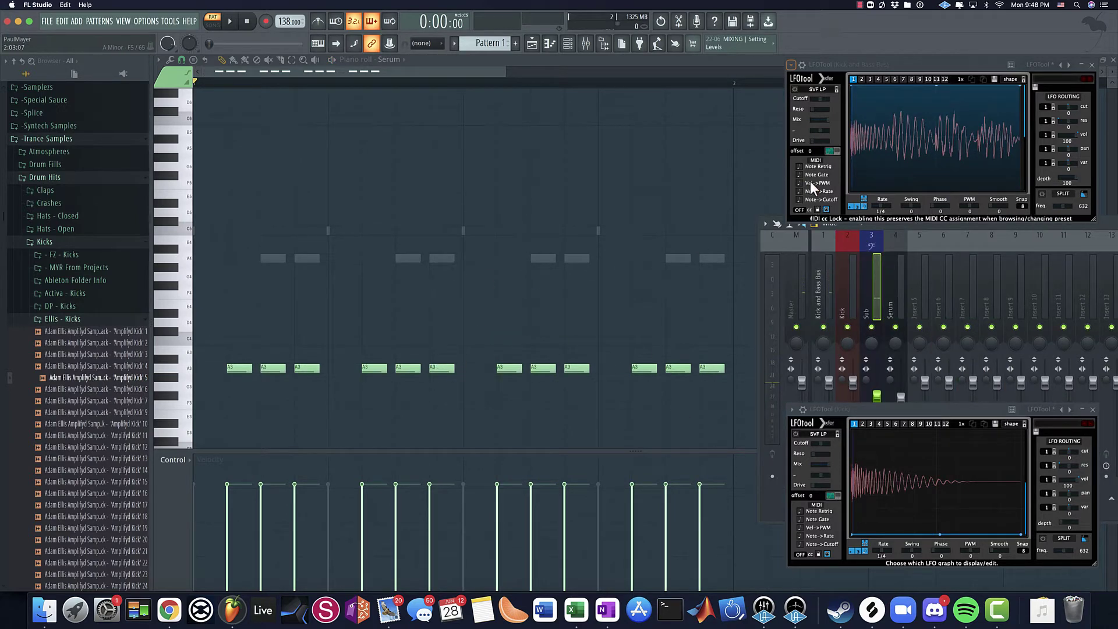
left_click(531, 45)
Step: Open Serum and turn its Macro 2 knob while the loop plays
left_click(660, 161)
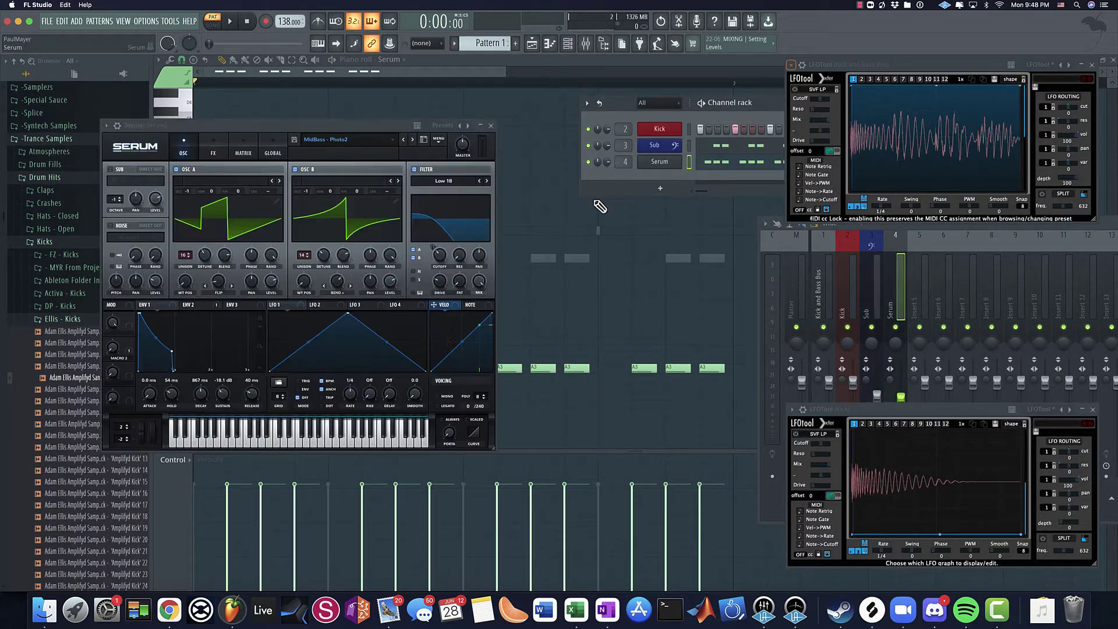
key("space")
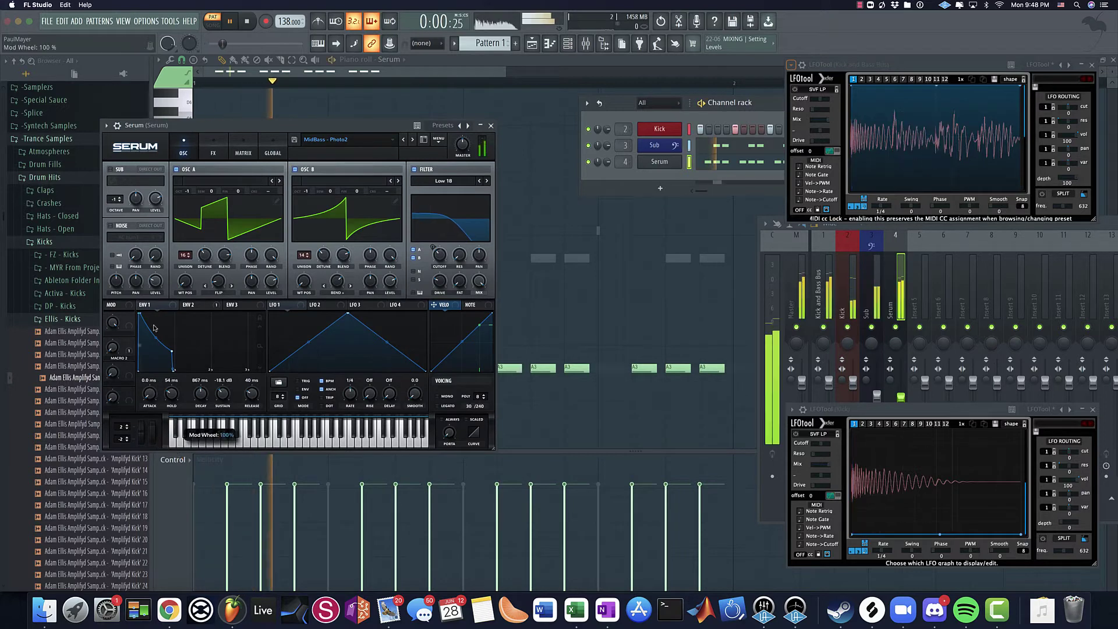
left_click_drag(114, 337, 114, 343)
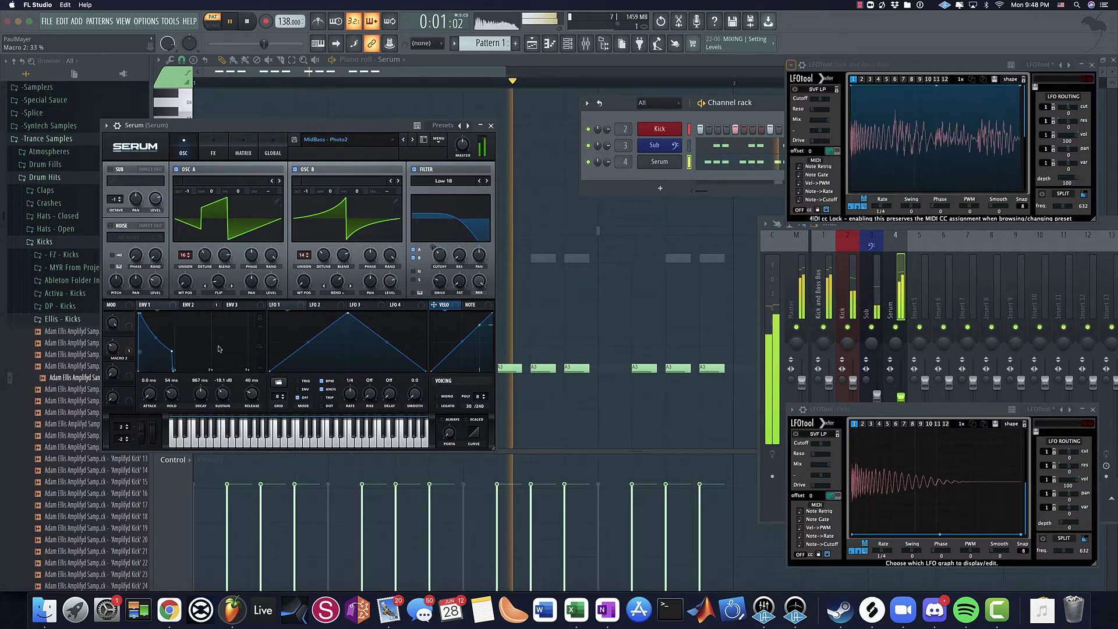
key("space")
Step: Maximize the mixer and move the bus LFOTool and Serum windows aside
double_click(1104, 228)
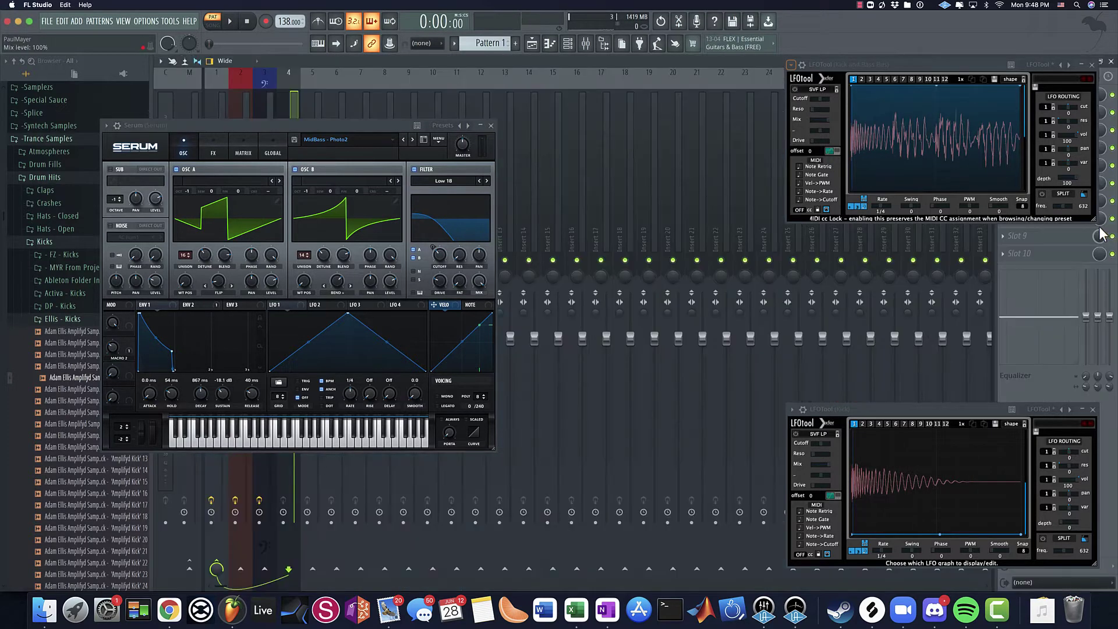
double_click(756, 63)
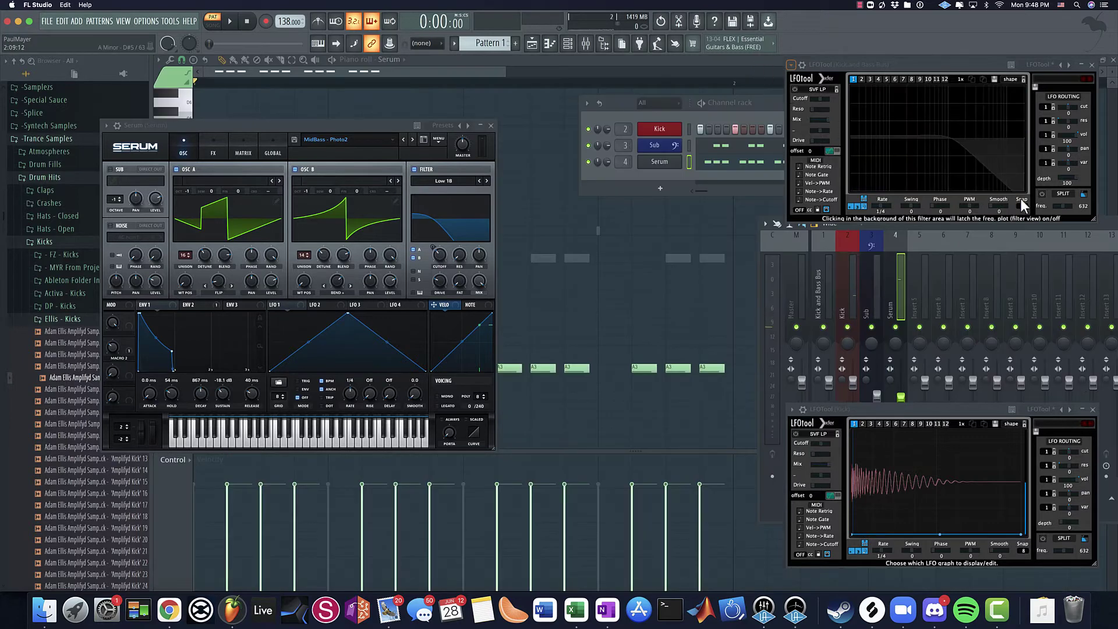
left_click_drag(737, 258, 1092, 240)
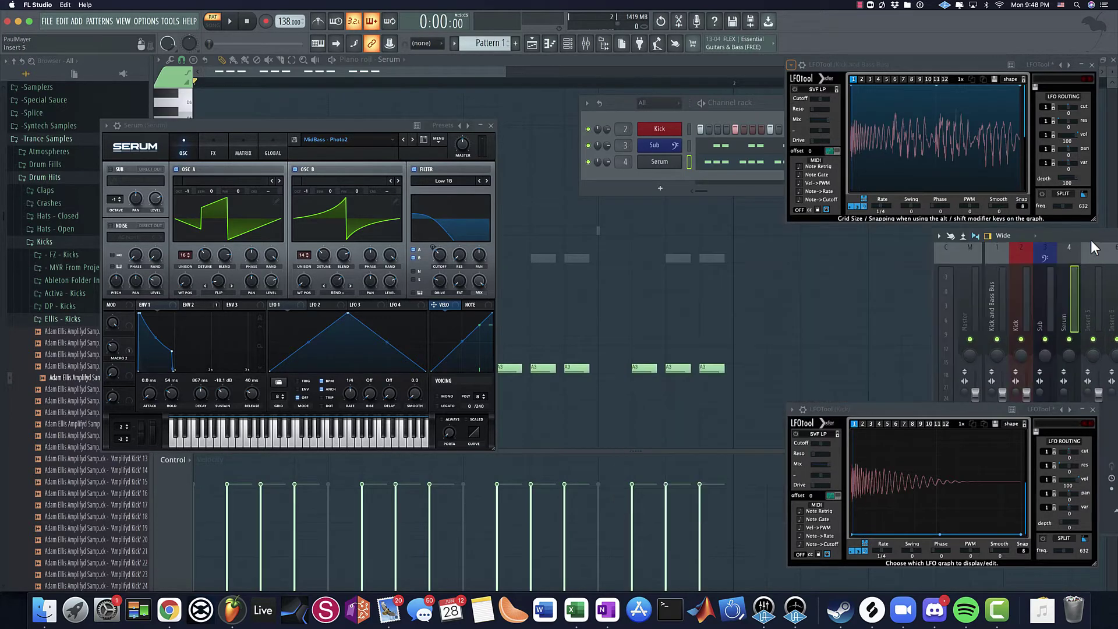
double_click(1091, 240)
left_click_drag(983, 66, 965, 230)
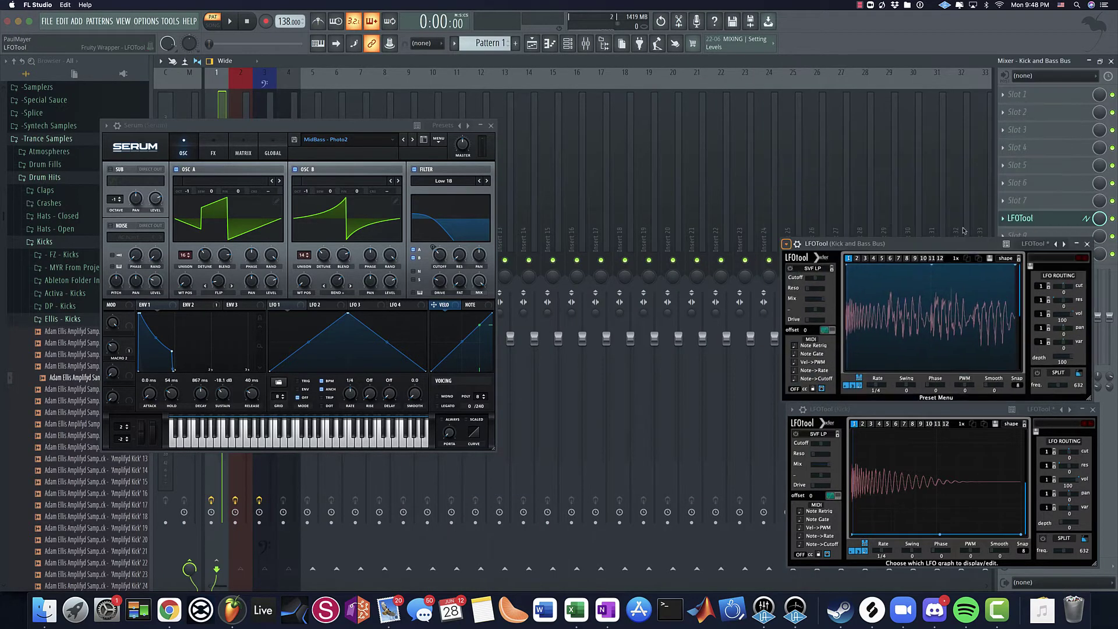
left_click_drag(278, 129, 304, 315)
Step: Load LFOTool onto the Serum insert and overlay the playing bass waveform on its graph
left_click(1043, 112)
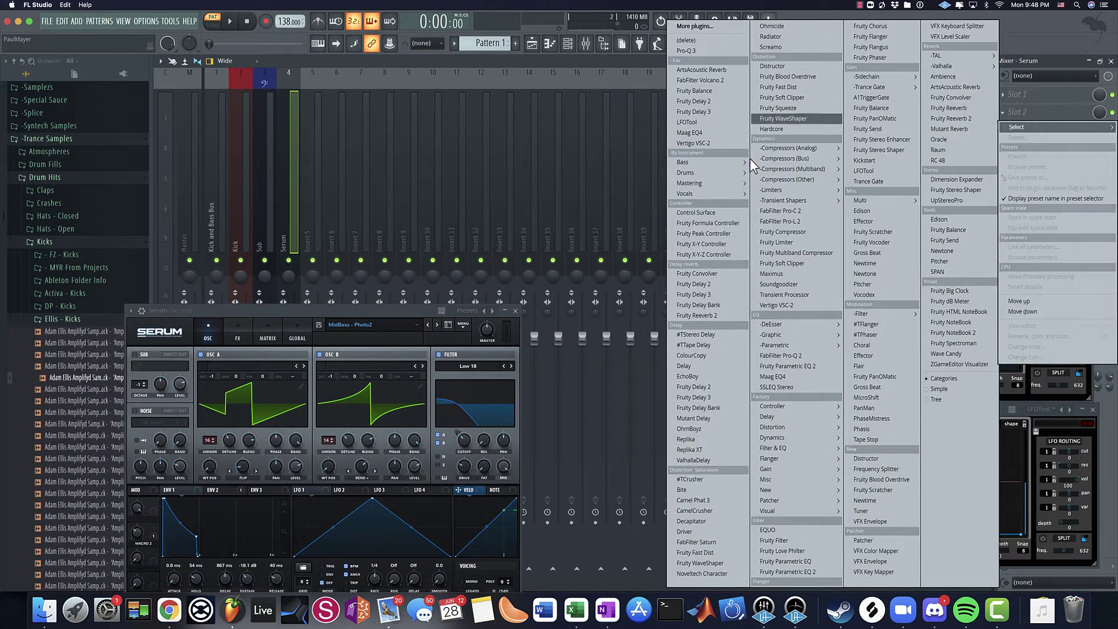
left_click(699, 122)
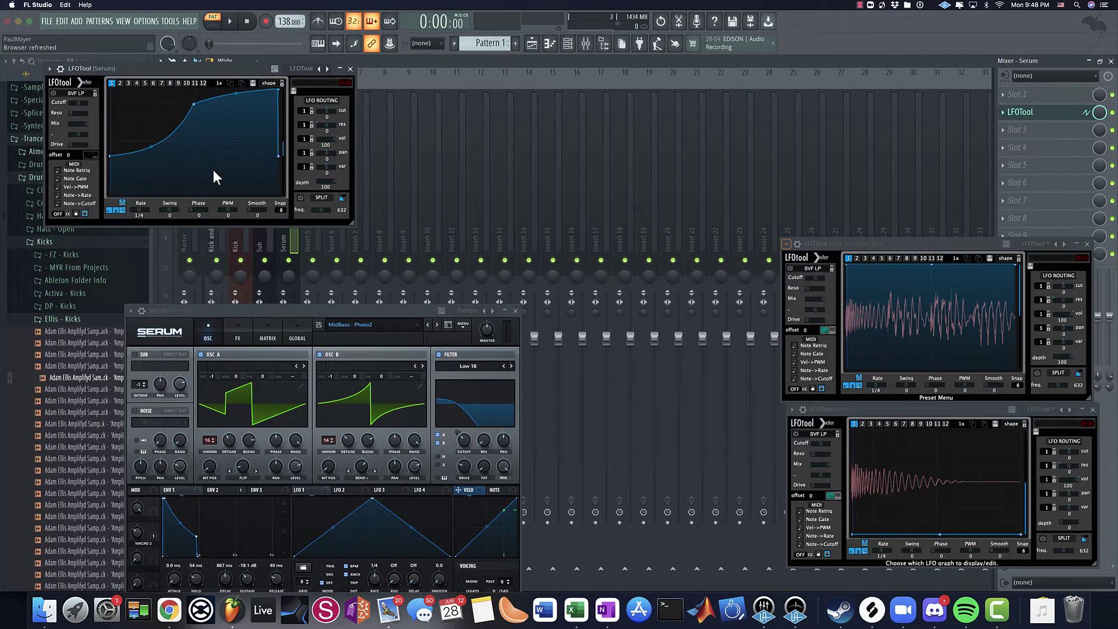
key("space")
left_click(91, 154)
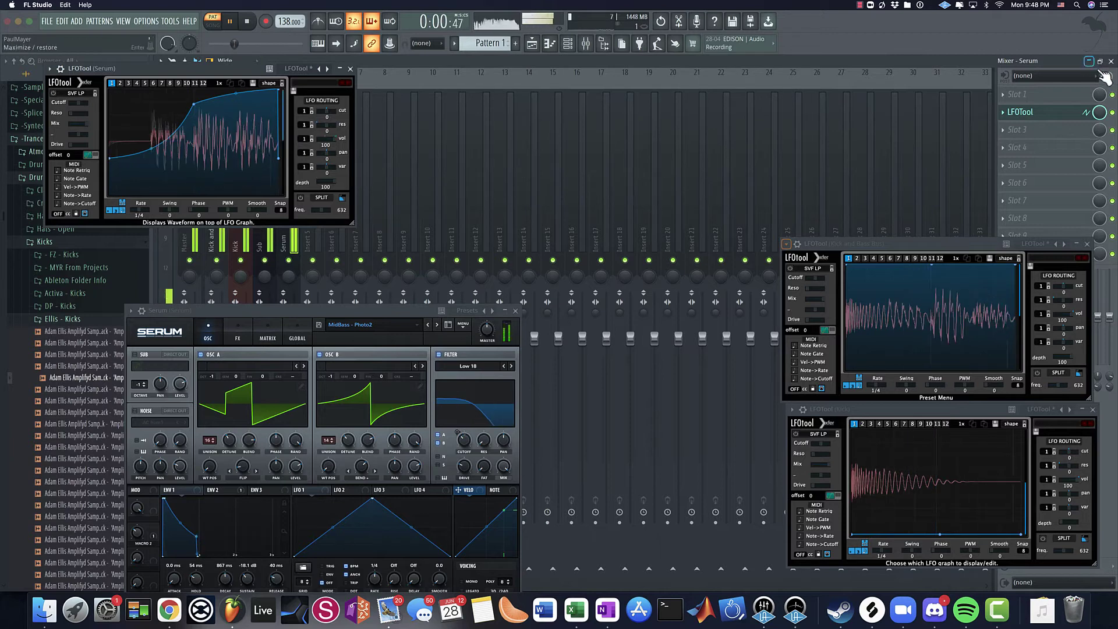
left_click(1016, 130)
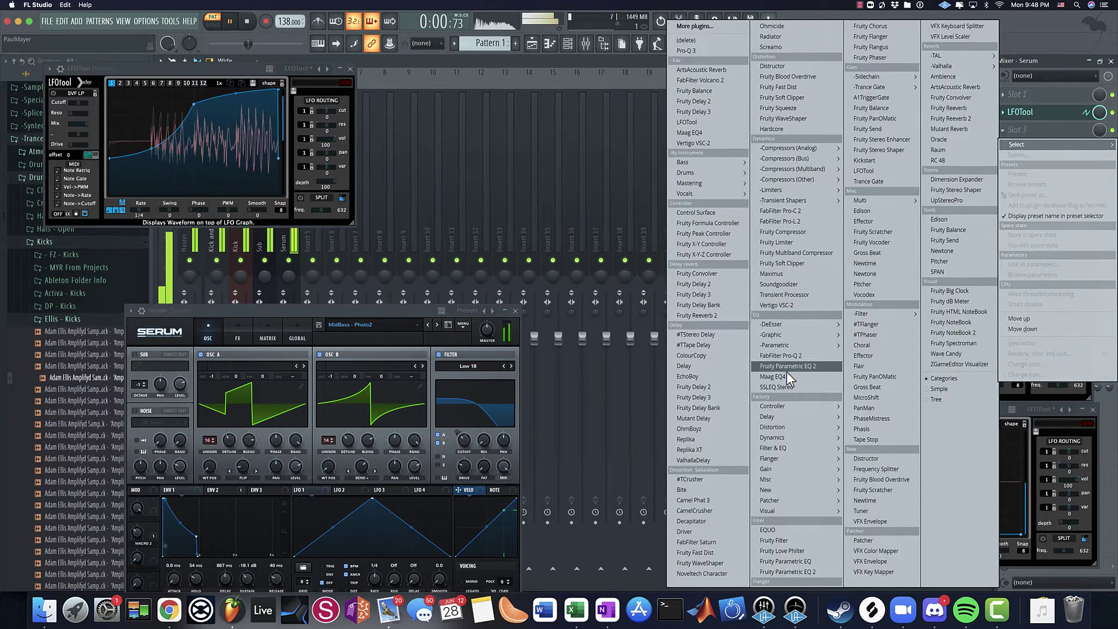
Step: Replace the trial Maag EQ4 with Fruity Parametric EQ 2 in the Serum slot
left_click(780, 377)
left_click(1019, 129)
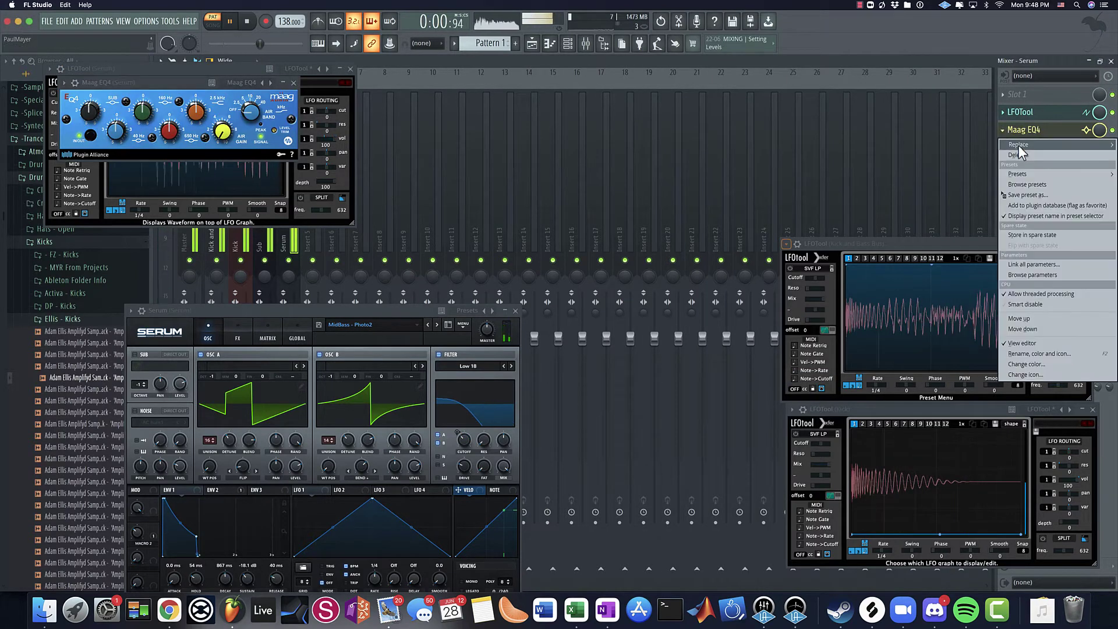
mouse_move(1020, 145)
left_click(782, 366)
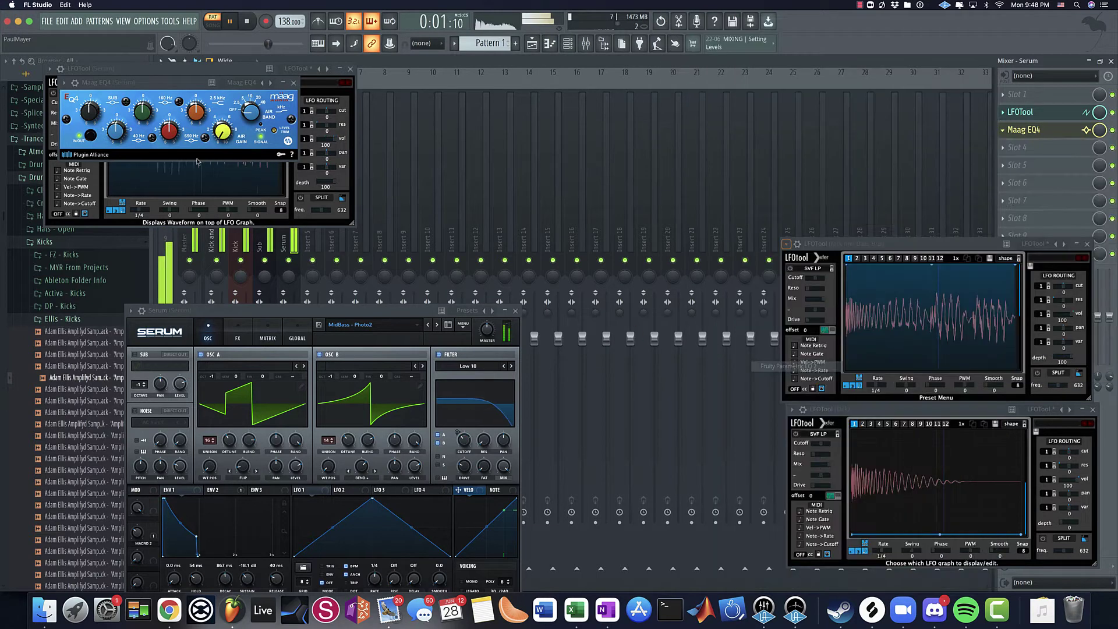
Step: Make EQ band 1 a steeper high-pass with its cutoff near 183 Hz
right_click(116, 185)
mouse_move(125, 205)
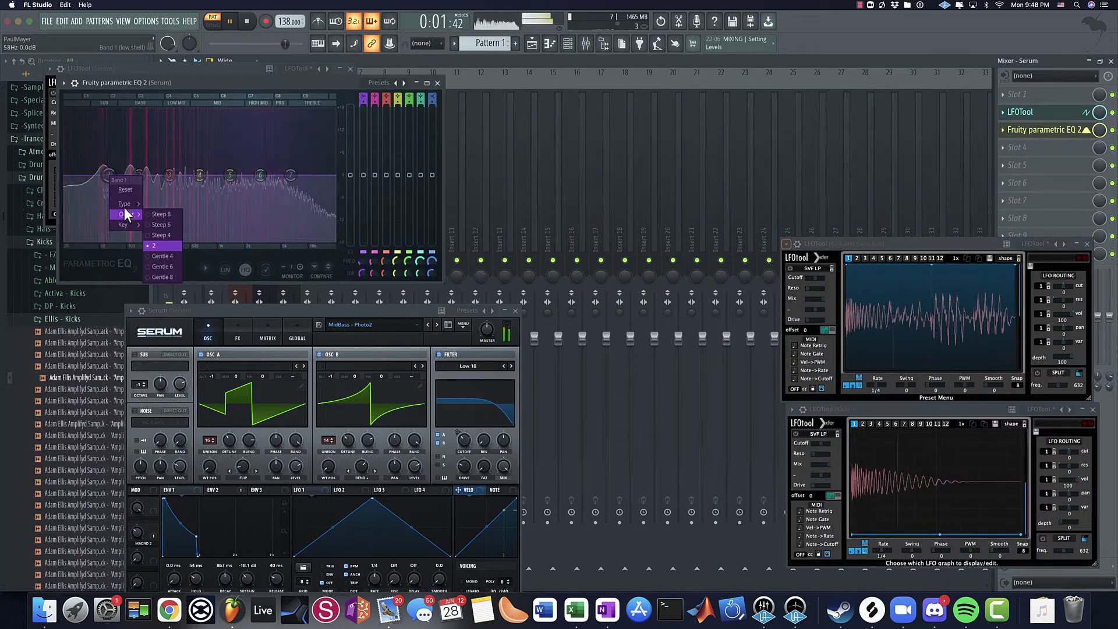
left_click(164, 234)
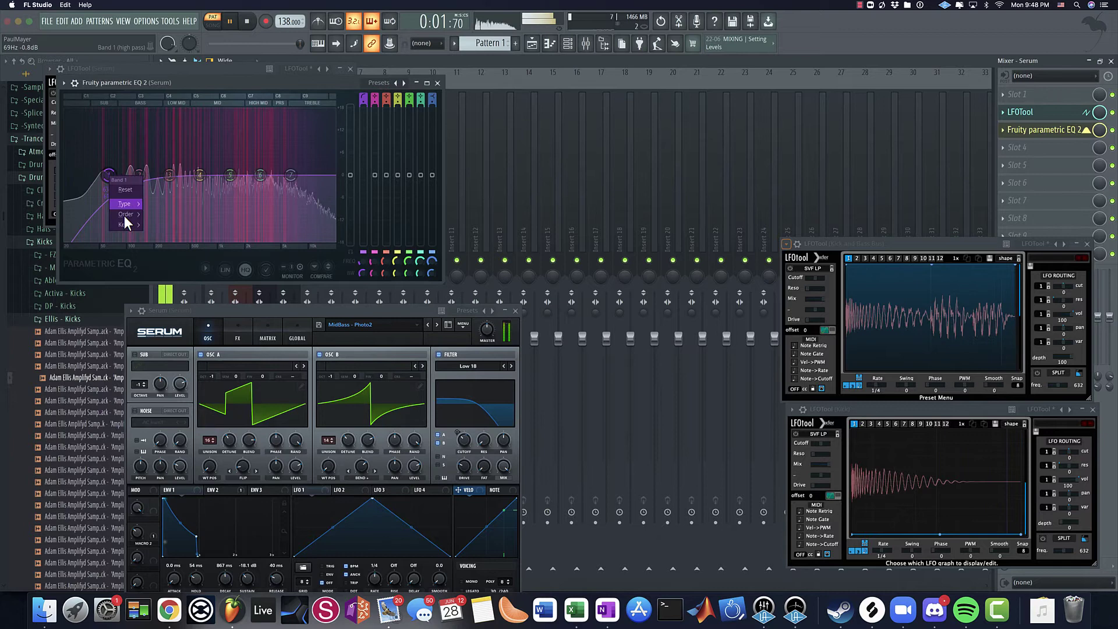
left_click(150, 230)
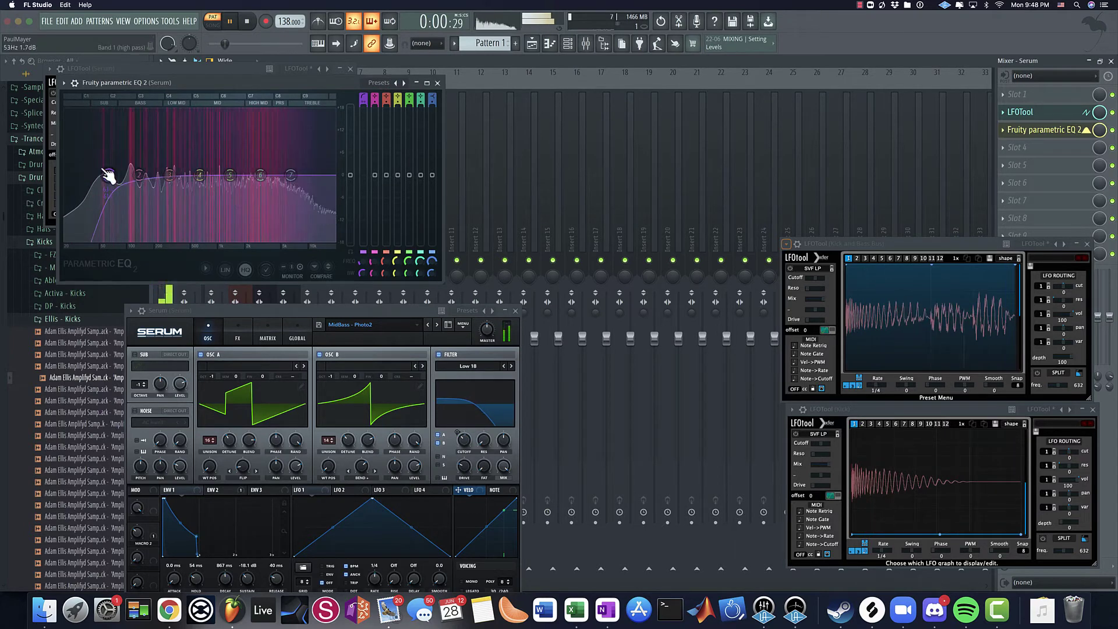
left_click_drag(108, 175, 183, 165)
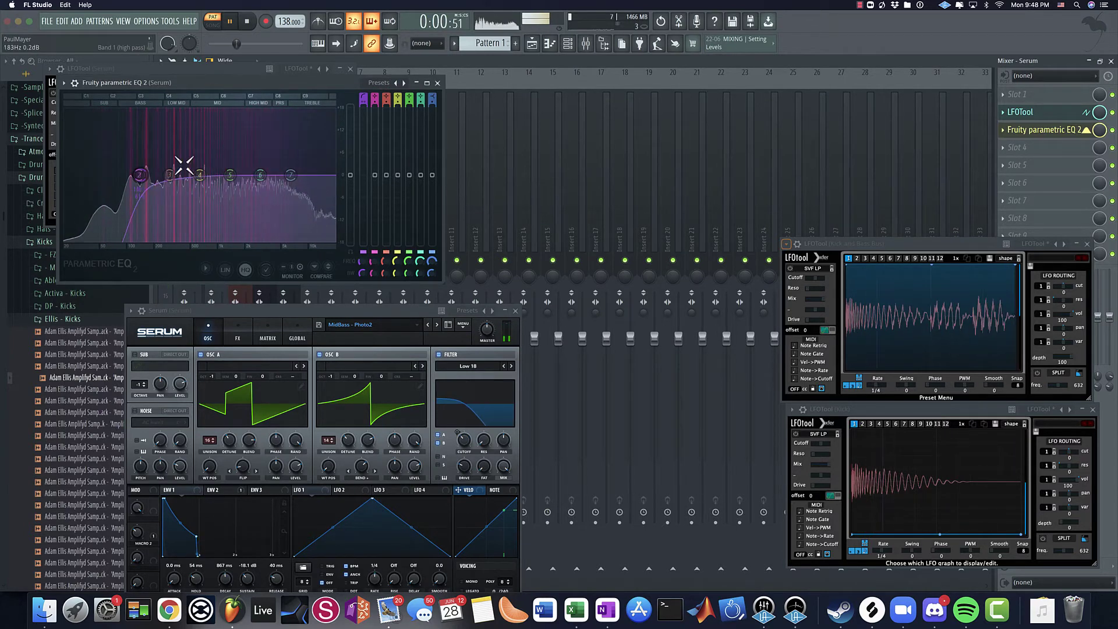
Step: Close the EQ and mixer and play the loop over the piano roll
left_click(437, 83)
key("space")
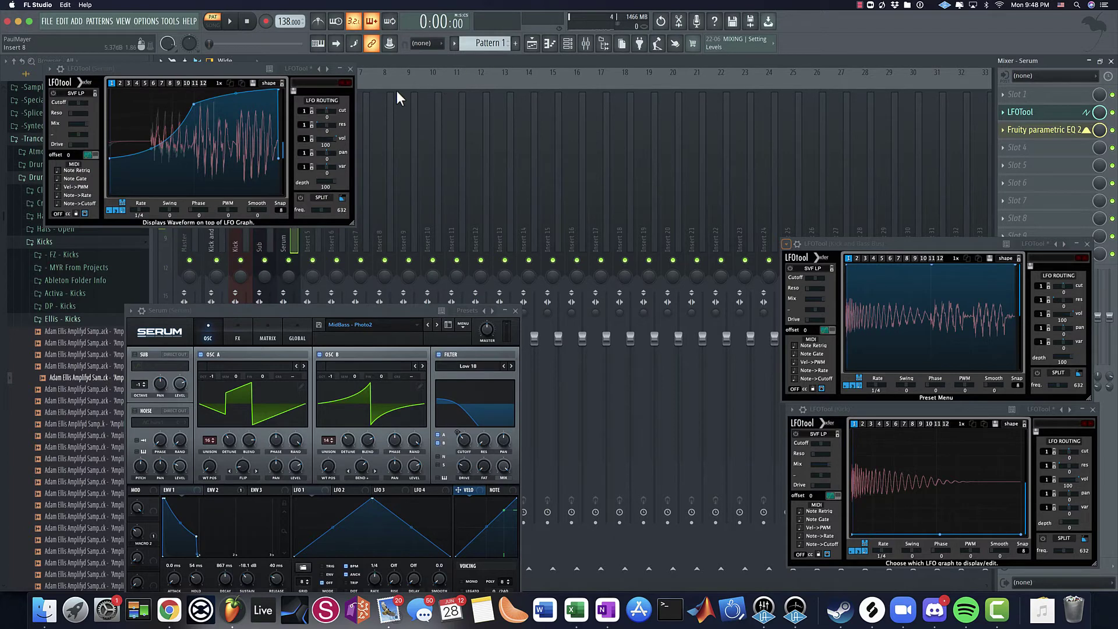
left_click(585, 43)
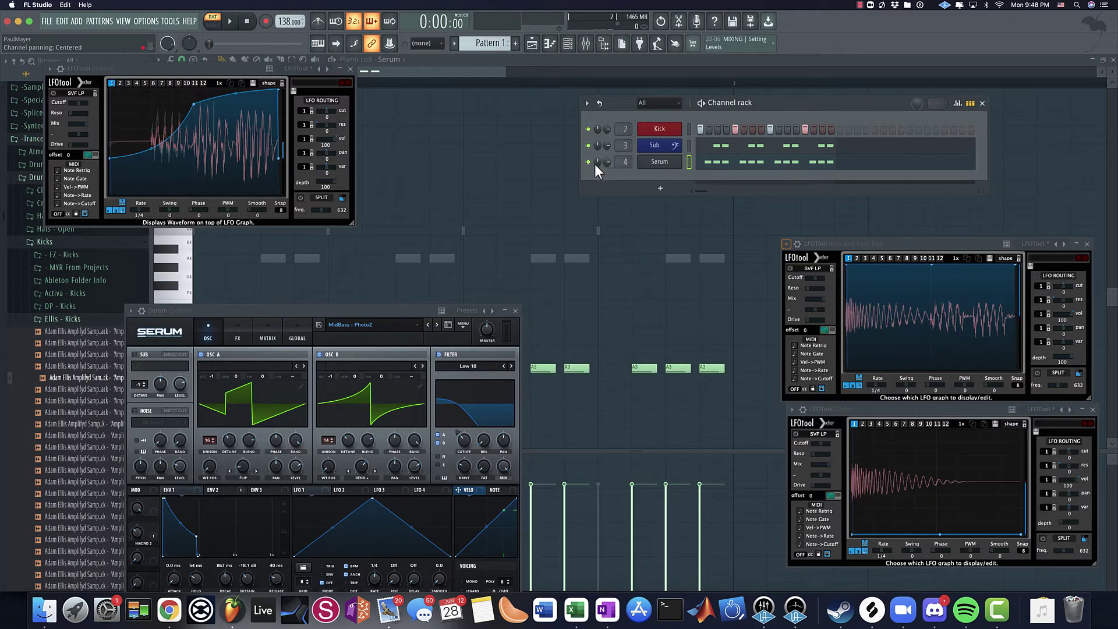
key("space")
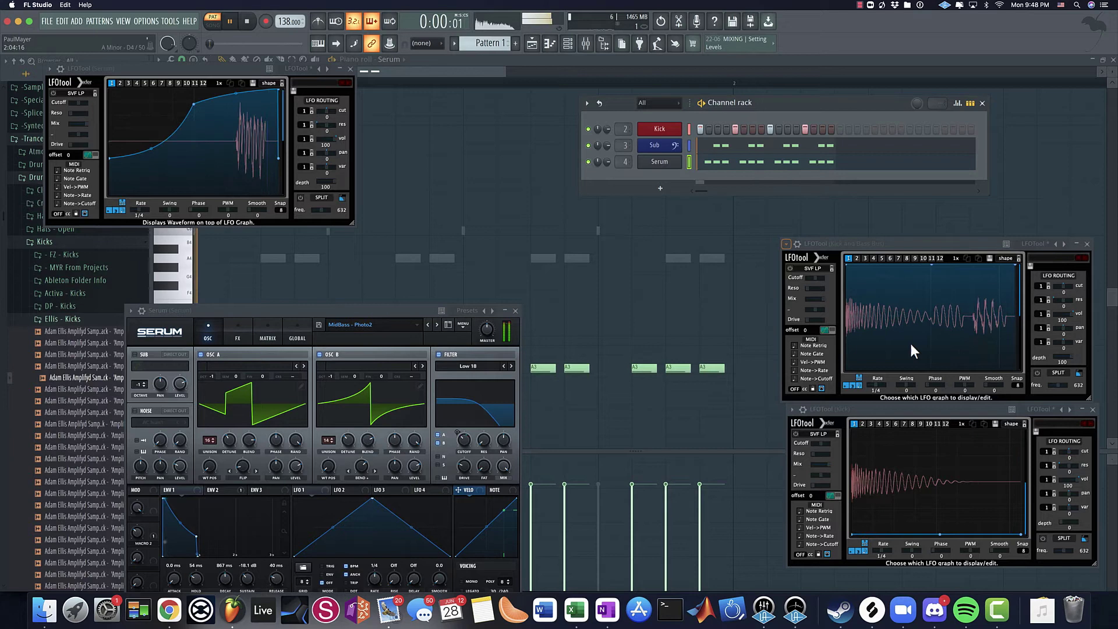
key("space")
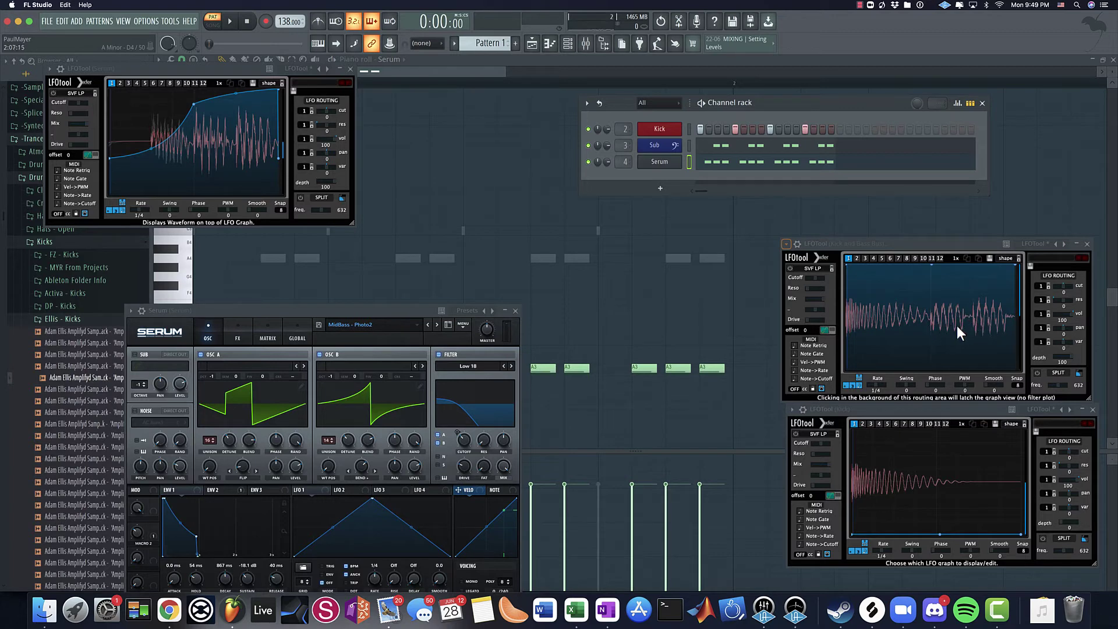
Step: Drag the Kick and Bass Bus LFOTool curve's left, top and right points down to 0%
left_click(824, 305)
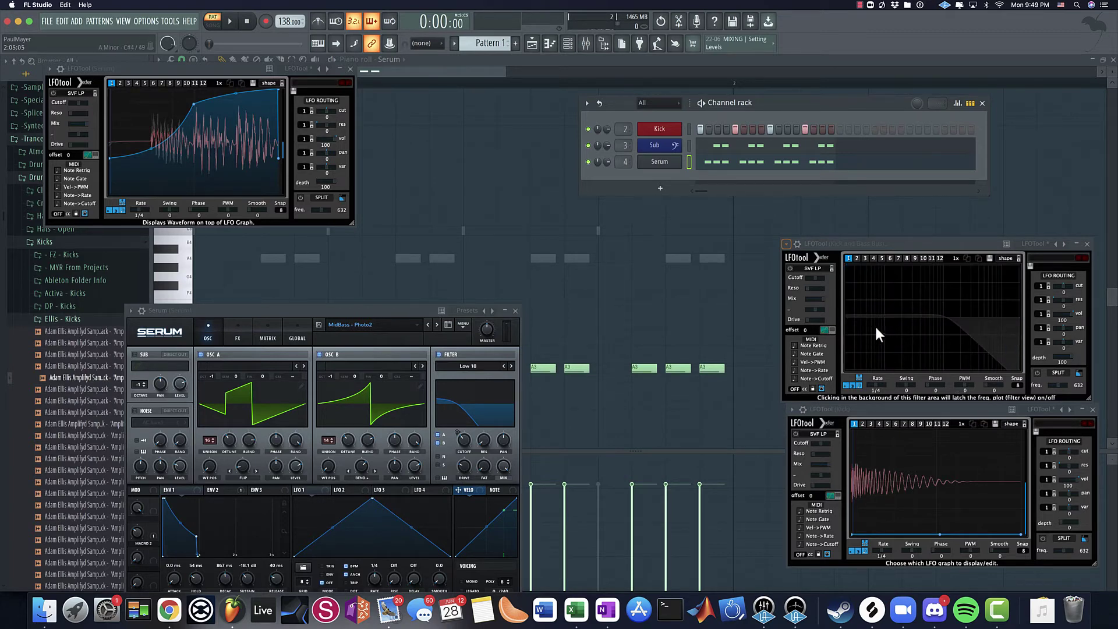
key("space")
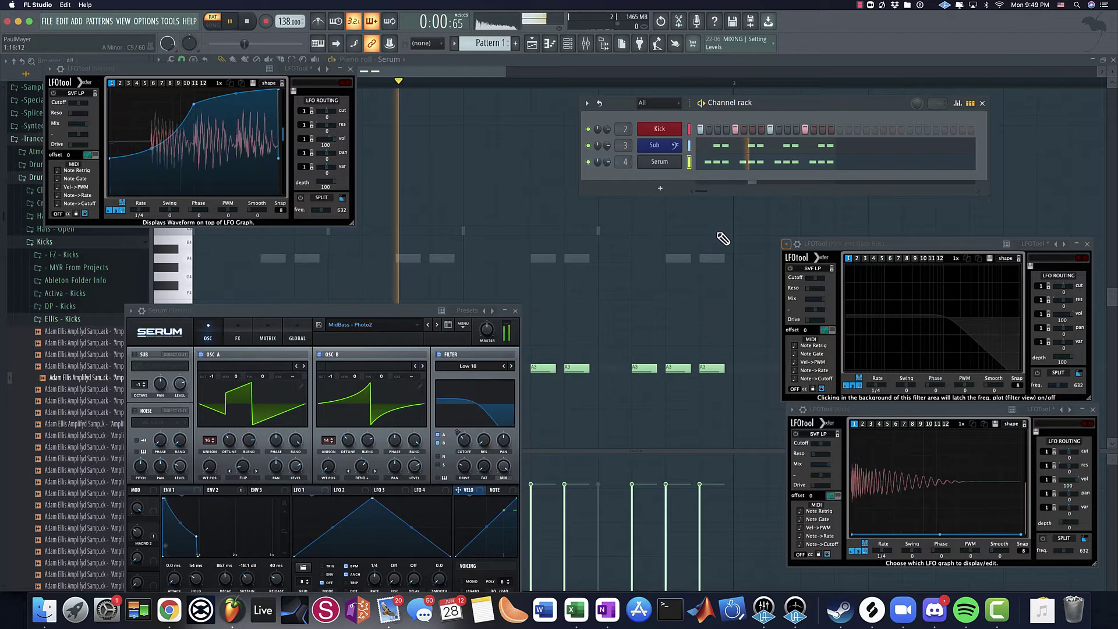
left_click(833, 329)
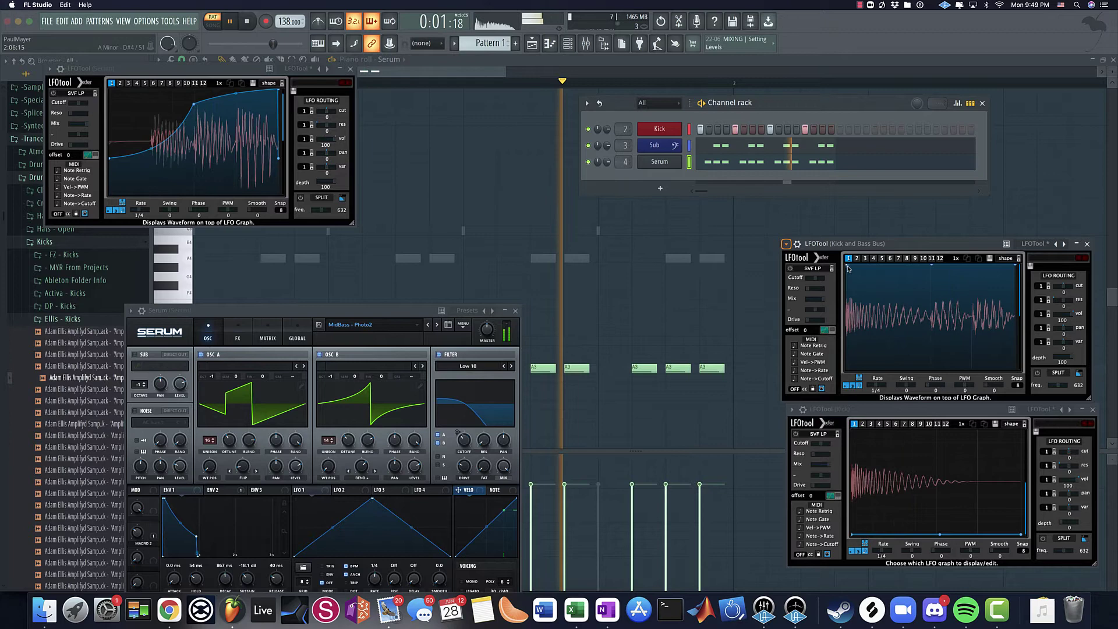
left_click_drag(846, 266, 846, 368)
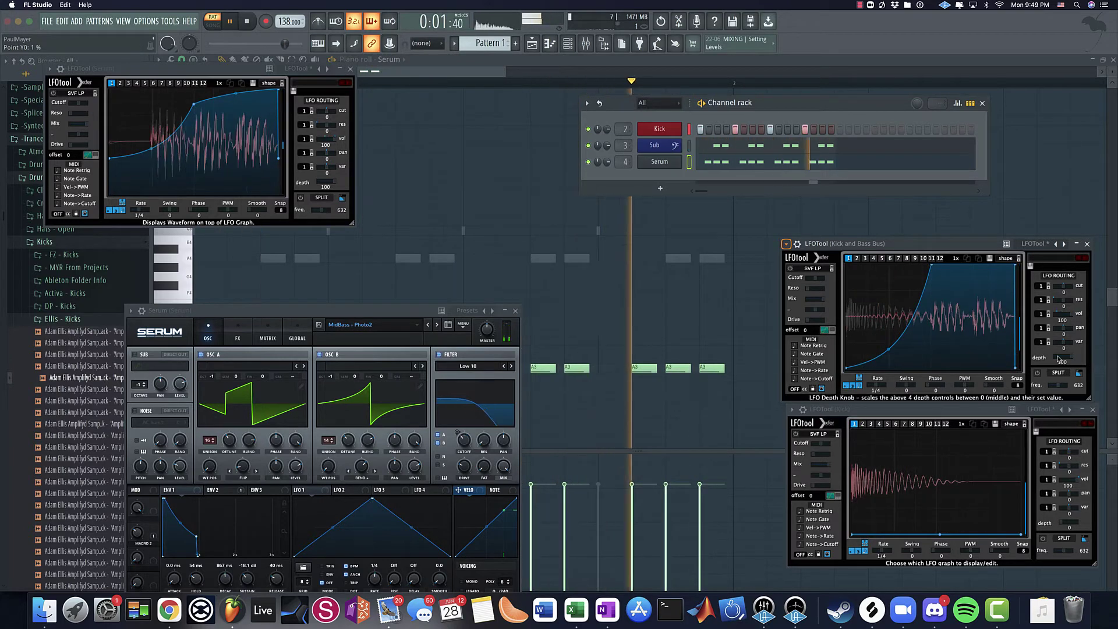
left_click(959, 295)
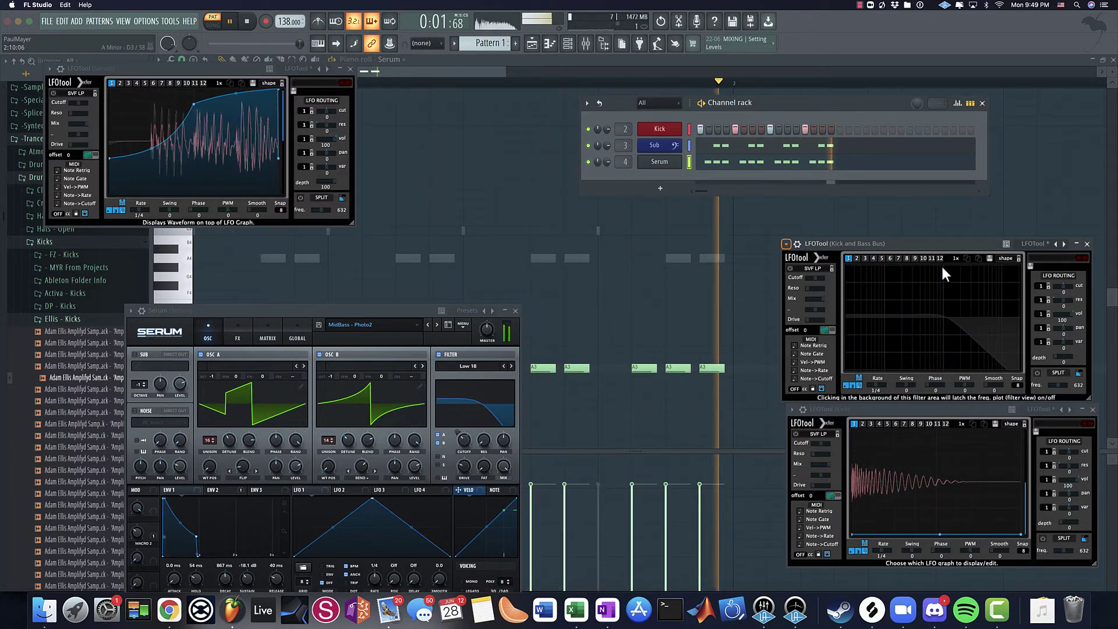
left_click(831, 329)
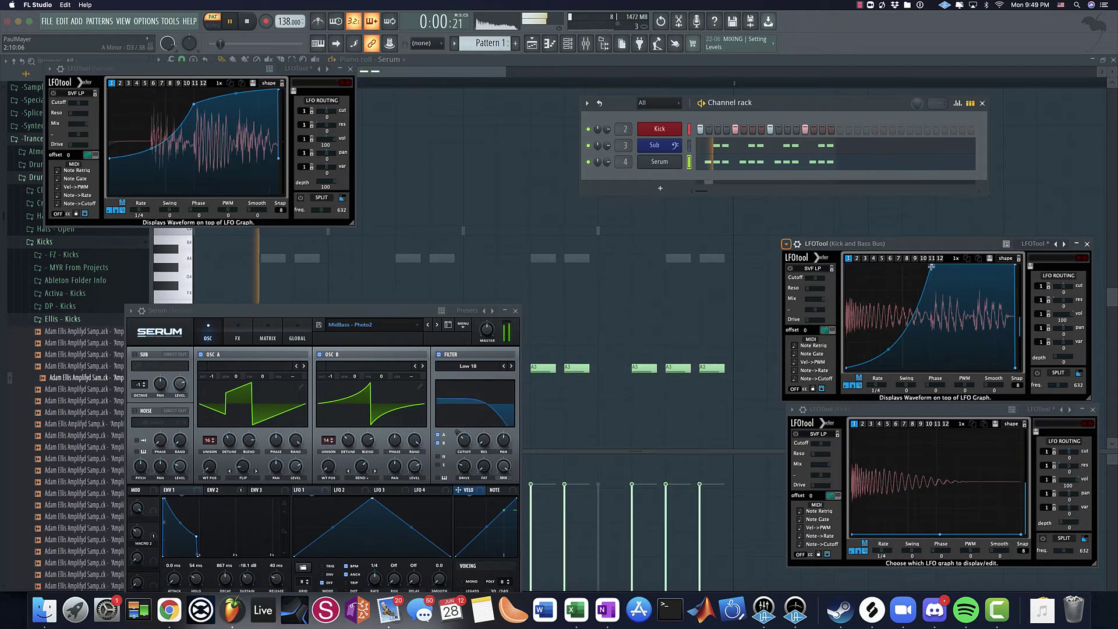
left_click_drag(933, 265, 944, 368)
left_click_drag(1018, 265, 1016, 368)
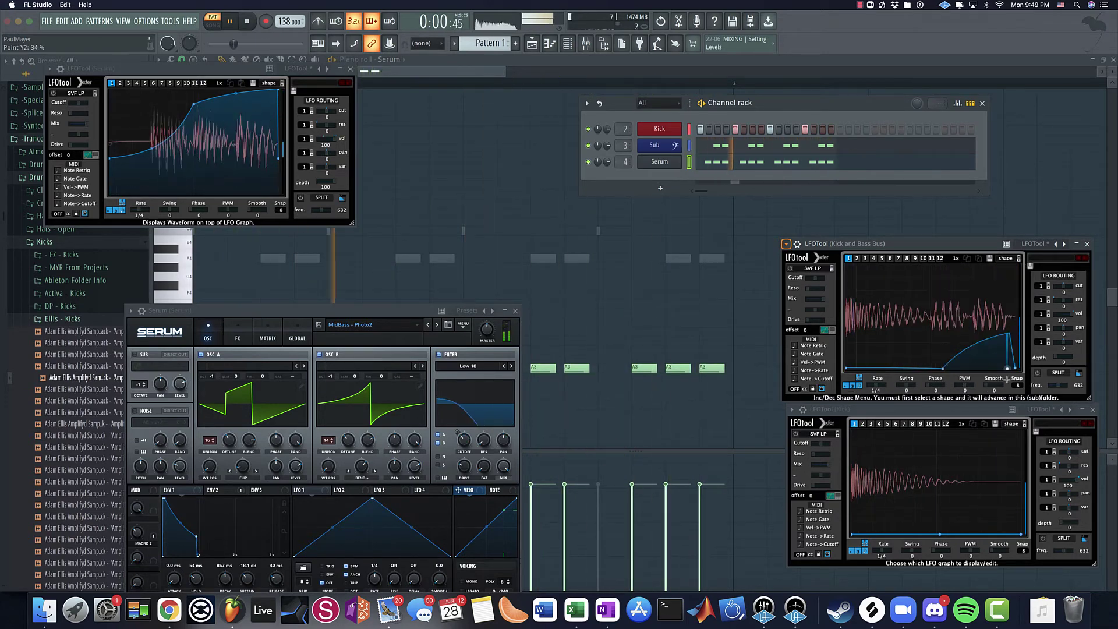
key("space")
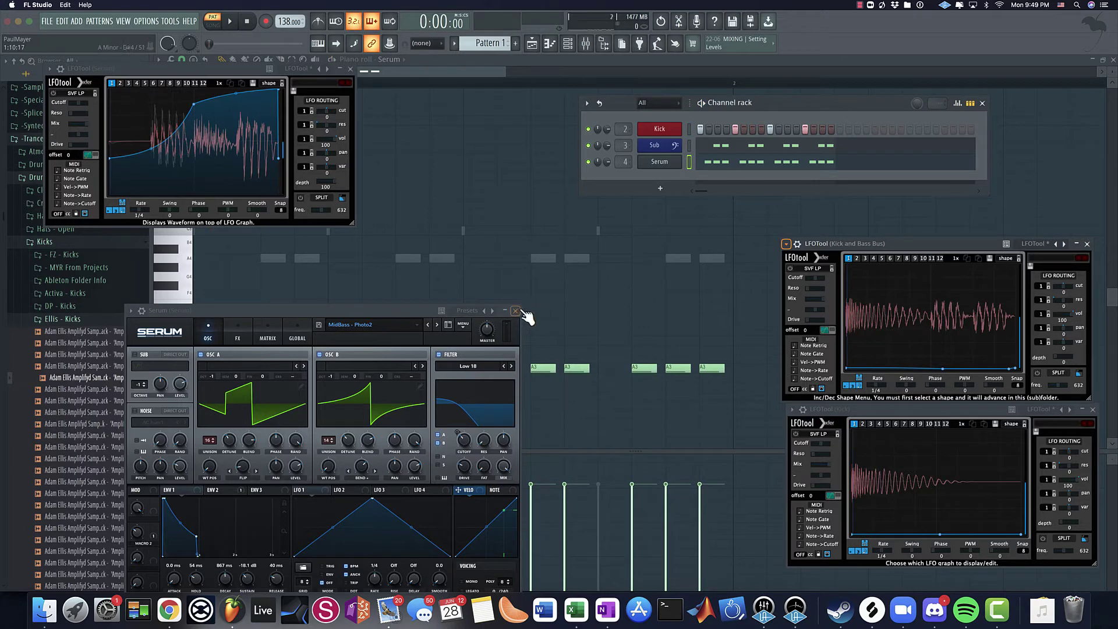
Step: Mute the Serum channel and shift all twelve Sub notes up an octave, A3 to A4
left_click(516, 311)
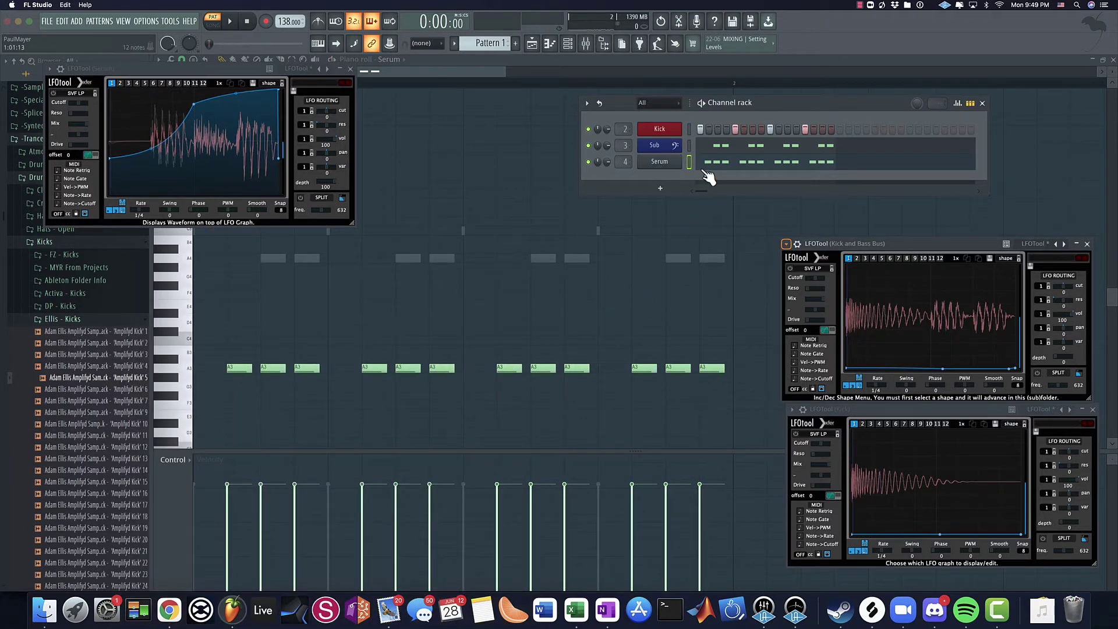
left_click(589, 161)
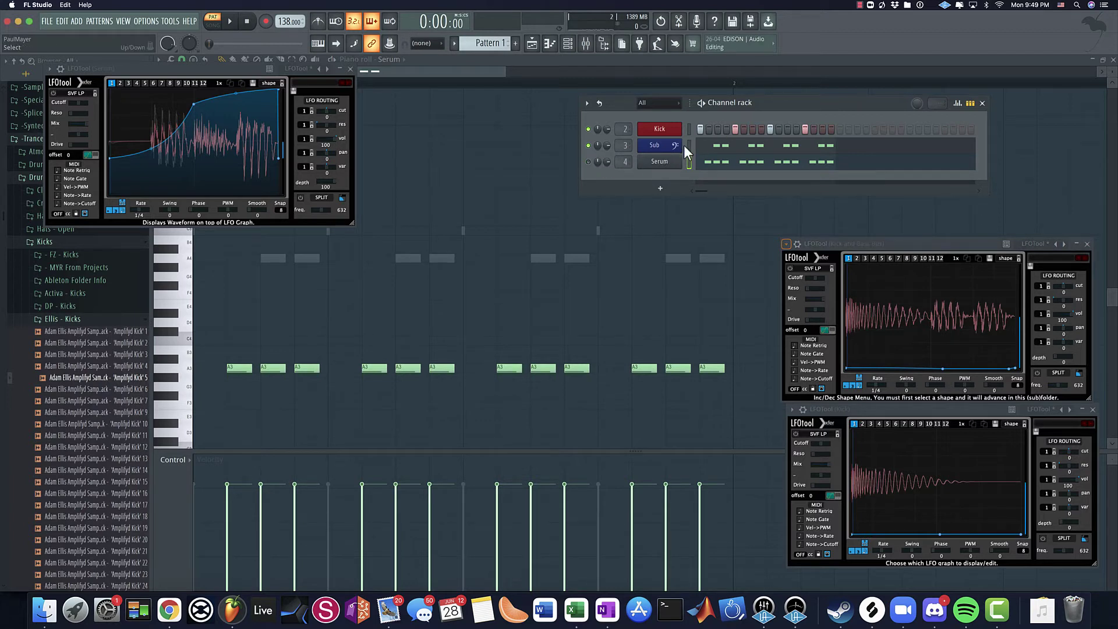
left_click(715, 146)
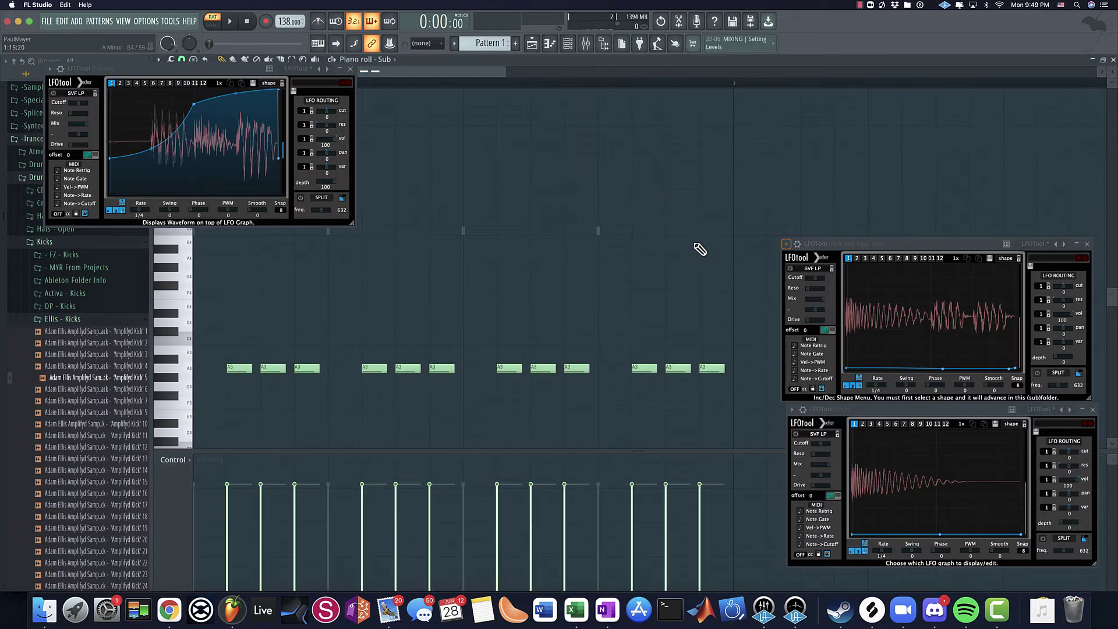
key("ctrl+a")
key("ctrl+Up")
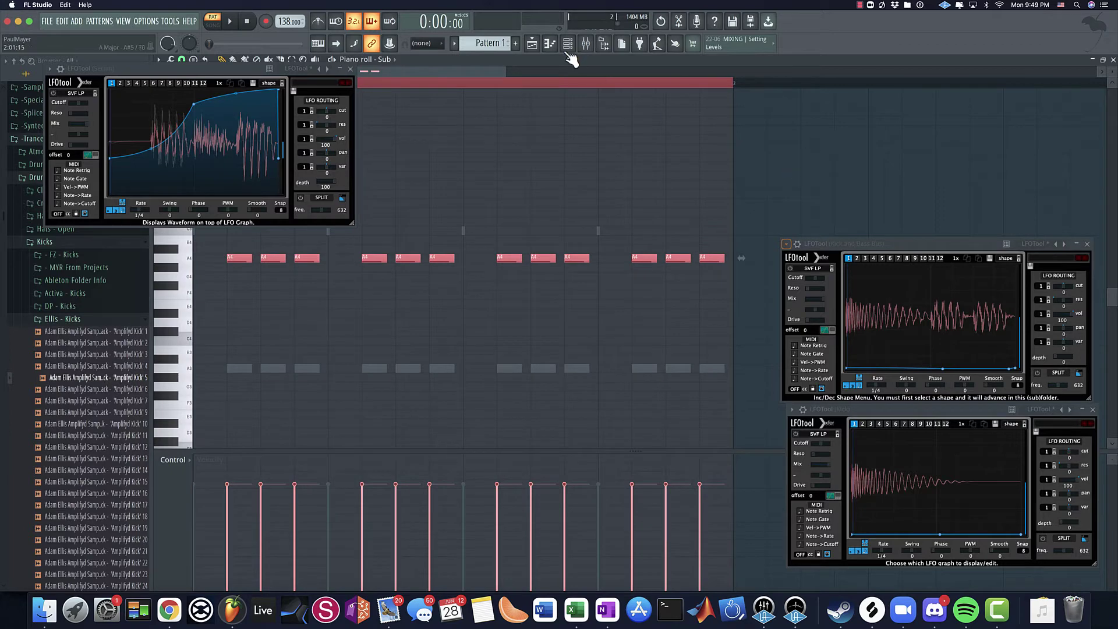
left_click(601, 43)
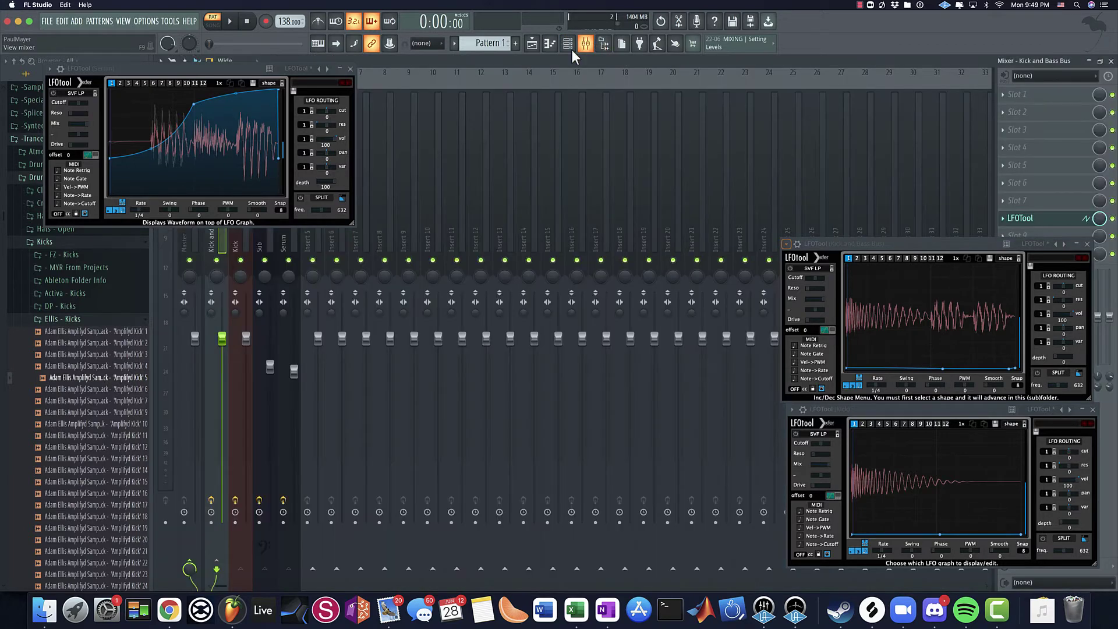
Step: Load LFOTool into an empty effect slot on the Sub mixer insert
left_click(351, 69)
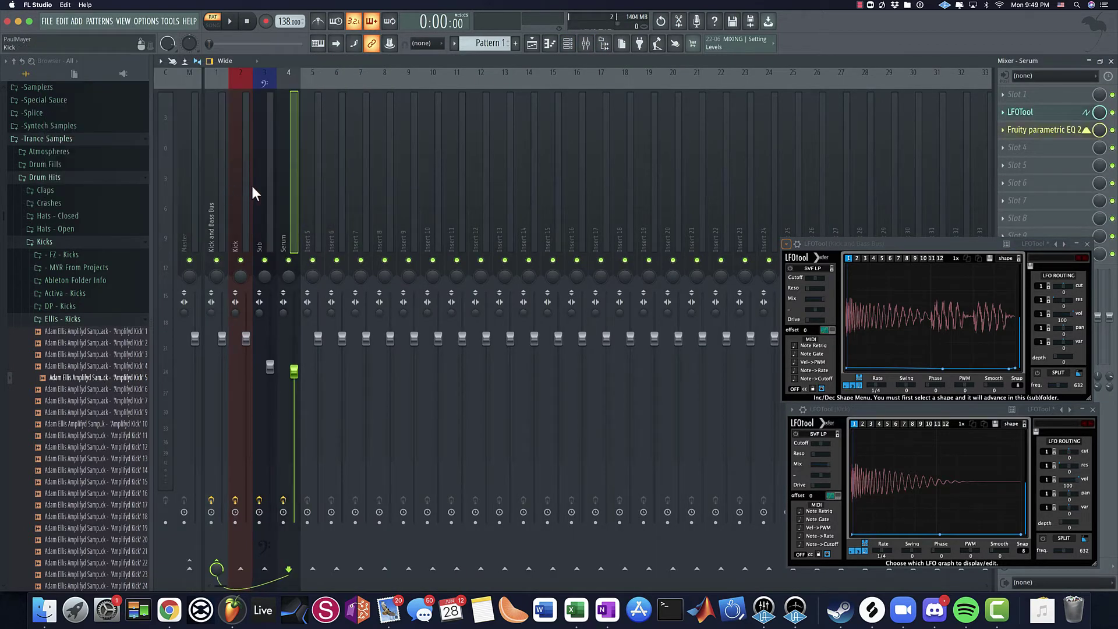
left_click(254, 192)
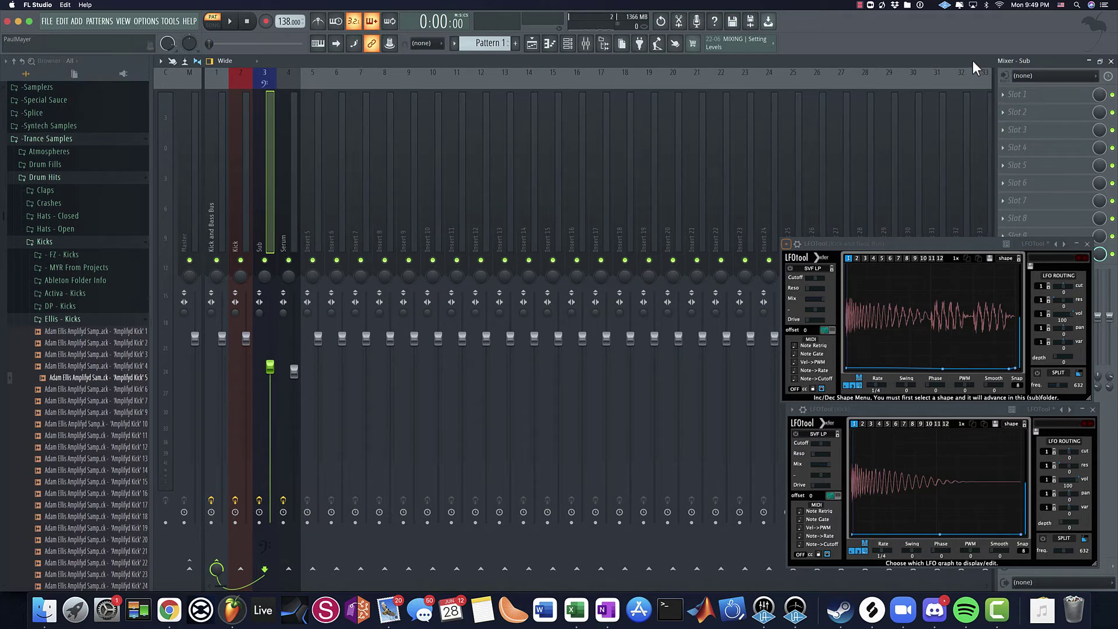
left_click(1010, 113)
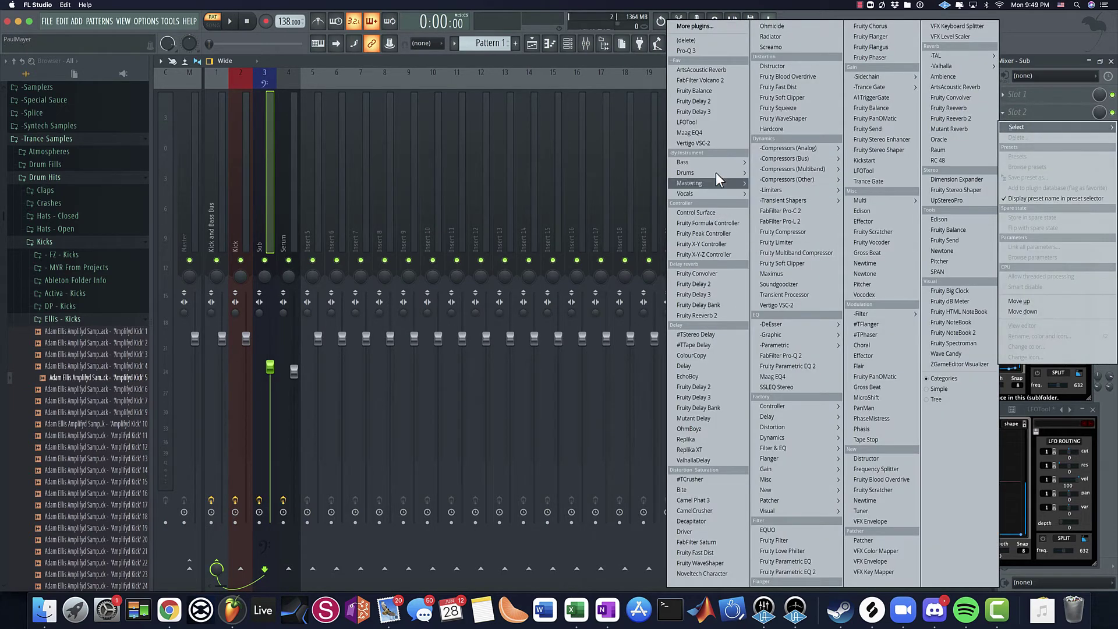
left_click(712, 122)
Step: Push the Sub LFOTool curve's left and middle points to the top, nearly flat
left_click(1093, 252)
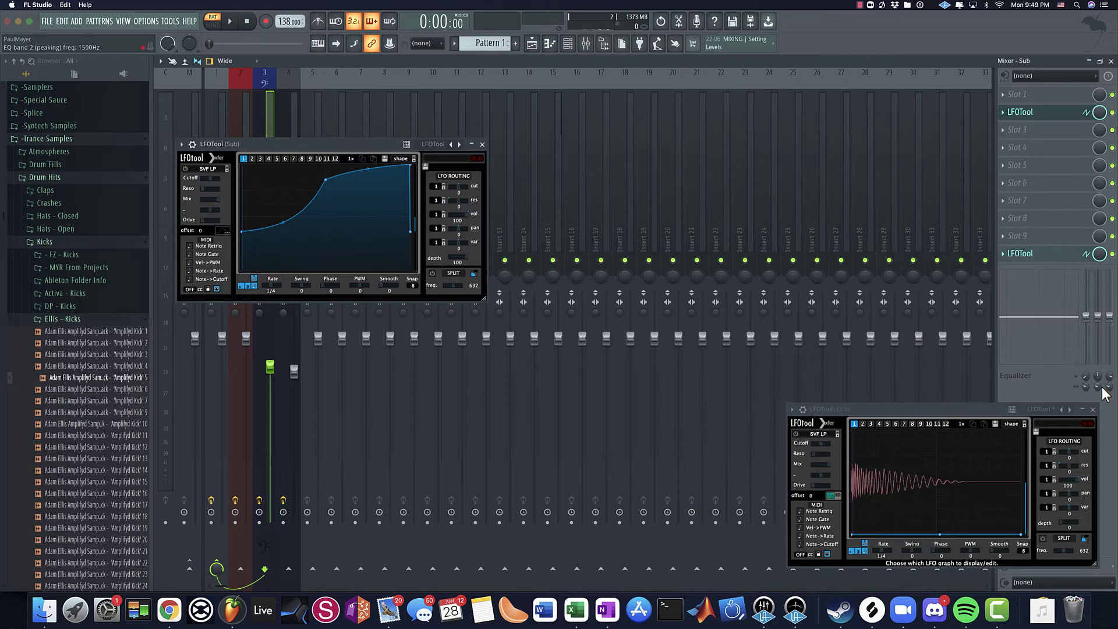
left_click(1093, 411)
left_click_drag(244, 231, 243, 163)
left_click_drag(326, 180, 320, 163)
Step: Open the Kick and Bass Bus LFOTool beside the Sub's and play briefly
left_click(218, 119)
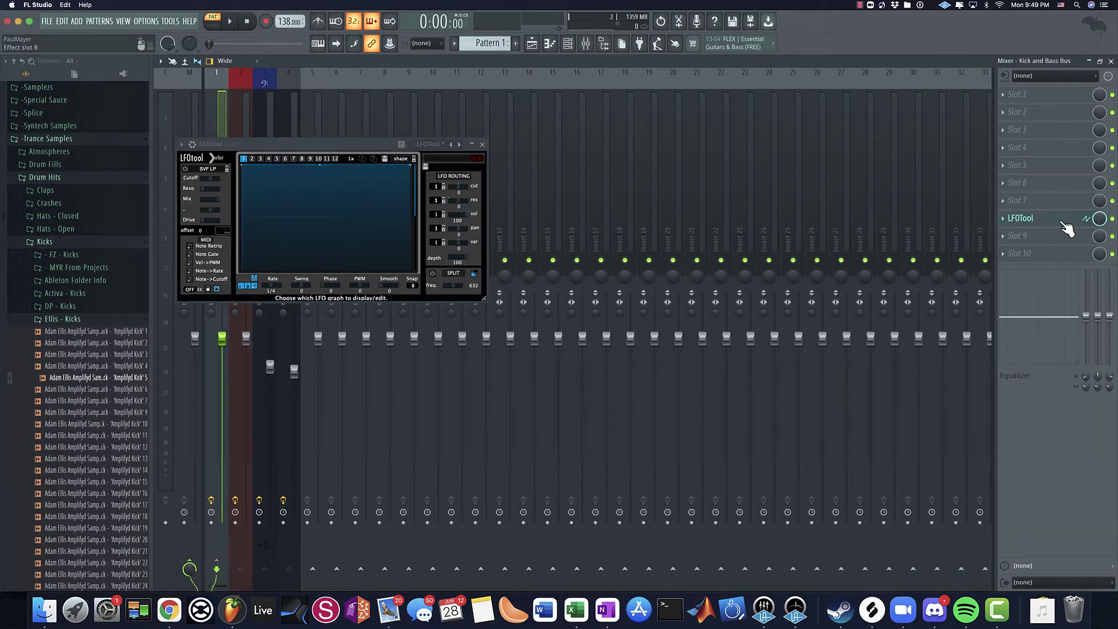
left_click(1061, 220)
left_click_drag(980, 246, 916, 85)
key("space")
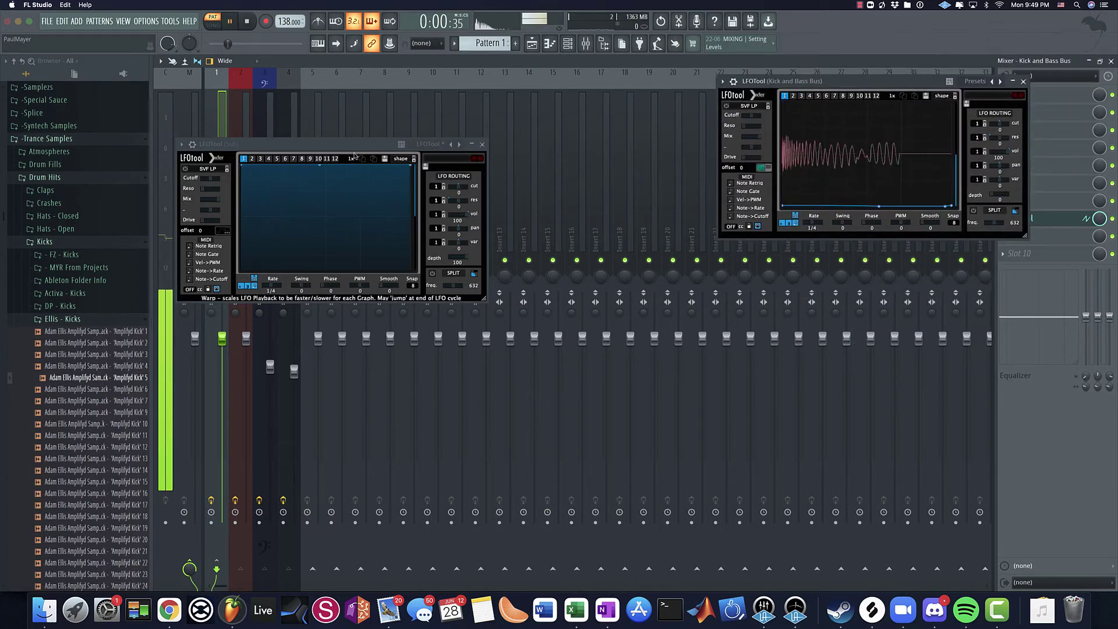
left_click_drag(363, 146, 627, 270)
key("space")
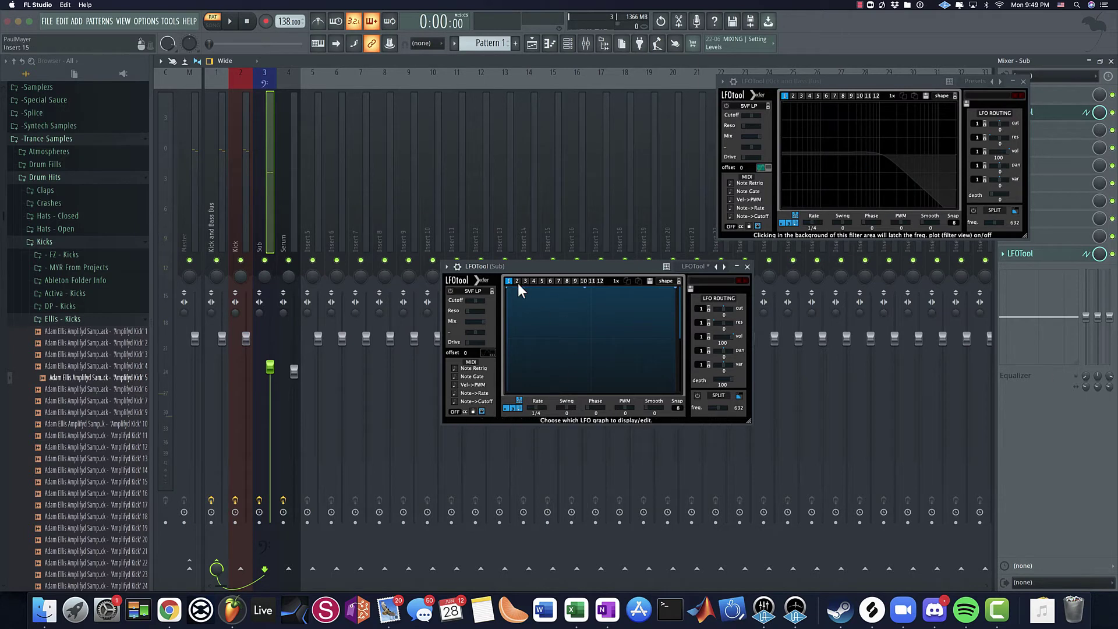
Step: Drop the Sub LFO curve's first point to 0% and raise the next to the top, then audition
left_click_drag(508, 289, 559, 358)
left_click_drag(583, 291, 592, 288)
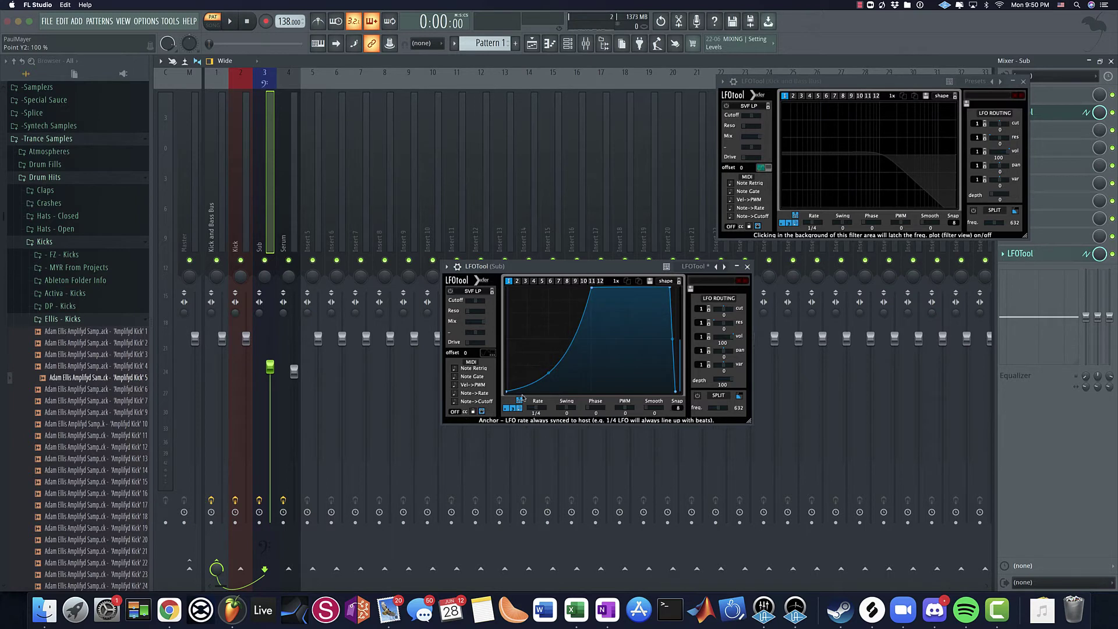
key("space")
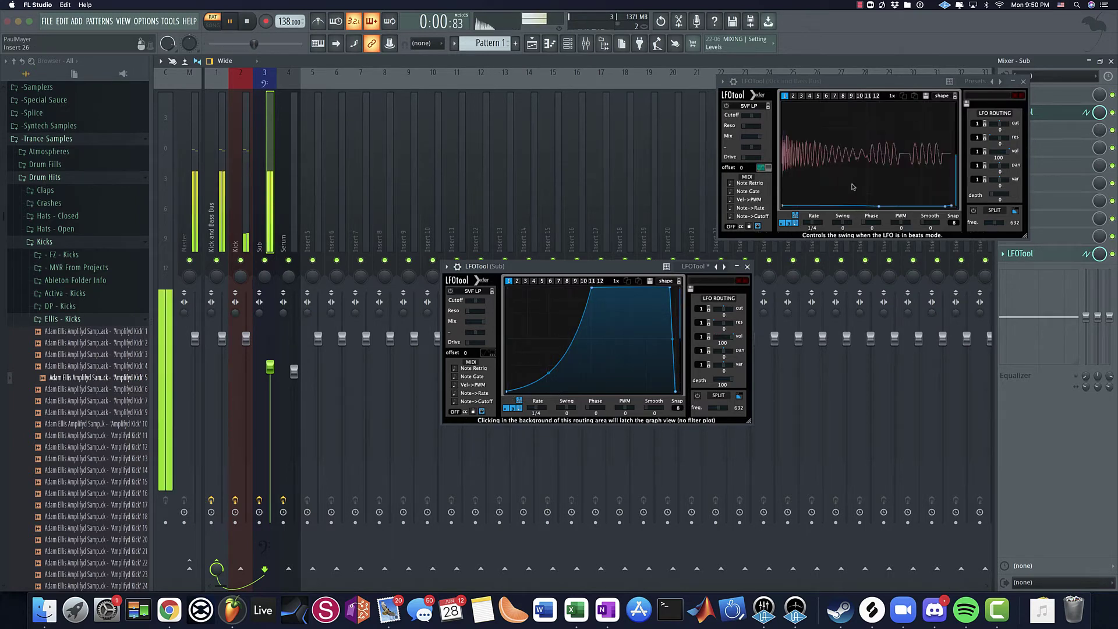
key("space")
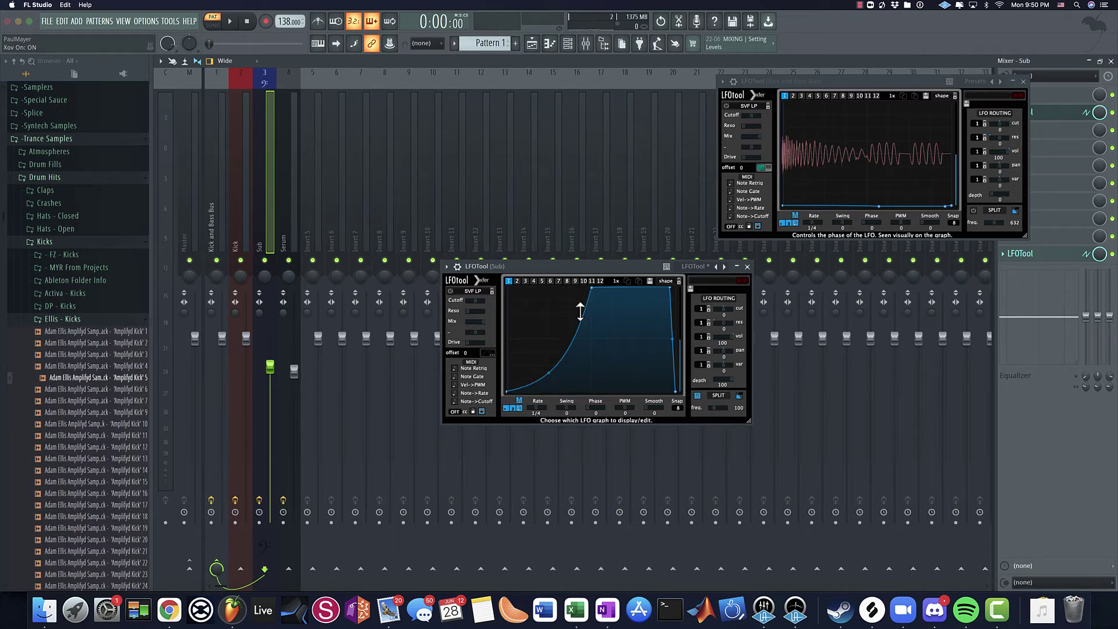
Step: Bend the rising curve concave then convex and add a point lowered to 18%
left_click_drag(548, 375, 551, 384)
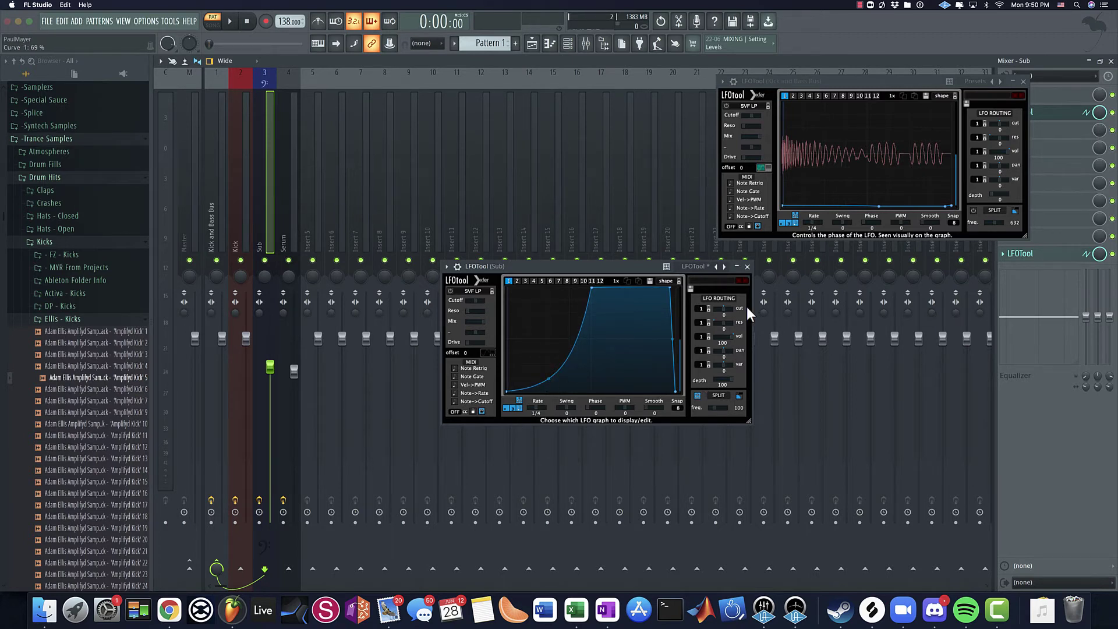
key("space")
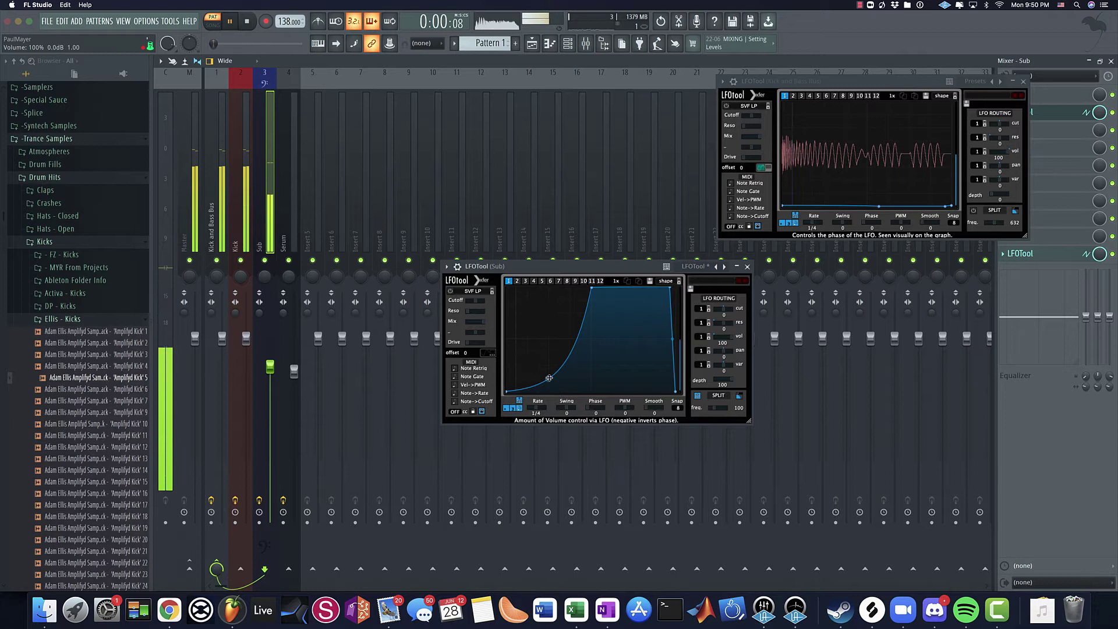
mouse_move(548, 378)
left_mouse_down()
mouse_move(542, 342)
mouse_move(556, 374)
left_mouse_up()
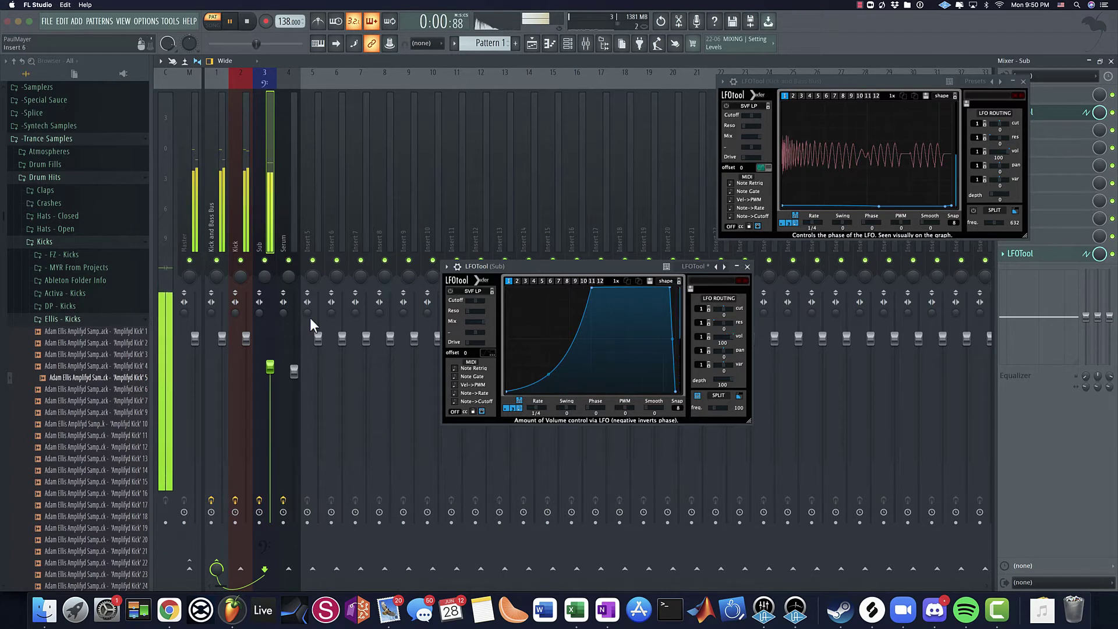
left_click_drag(590, 326, 553, 367)
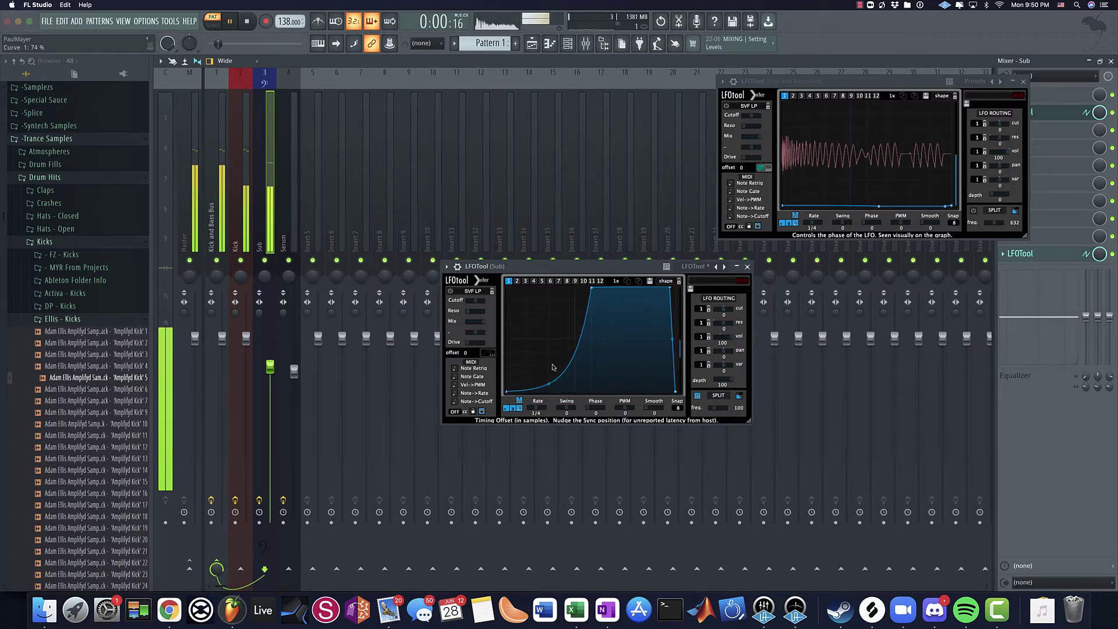
key("space")
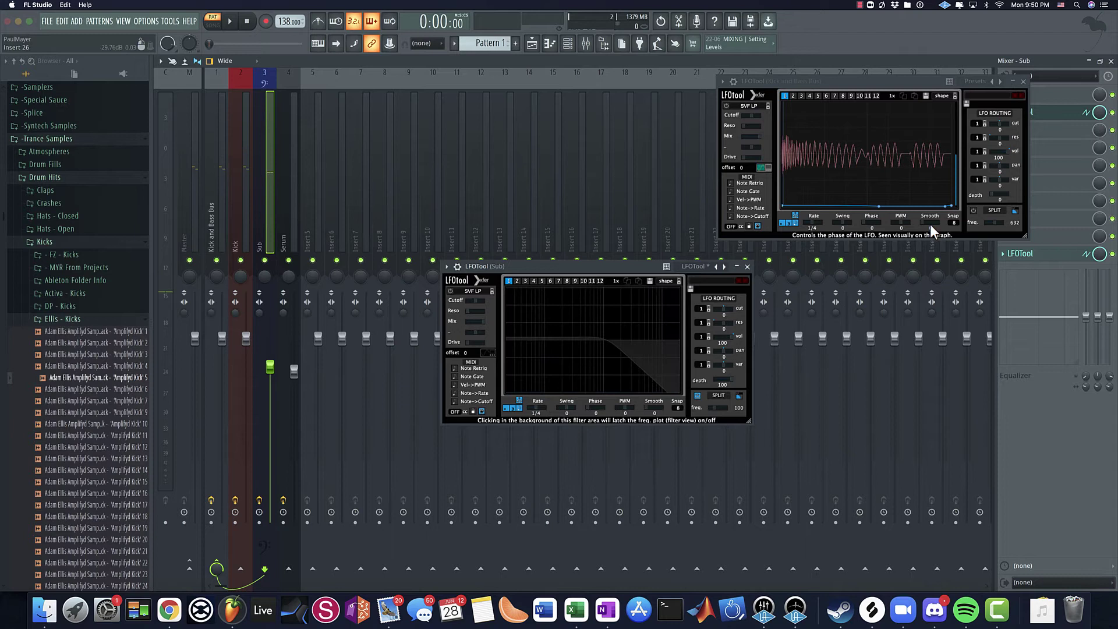
Step: Solo and audition the Sub track, bring the Kick back in, then select Master
left_click(265, 261, "ctrl")
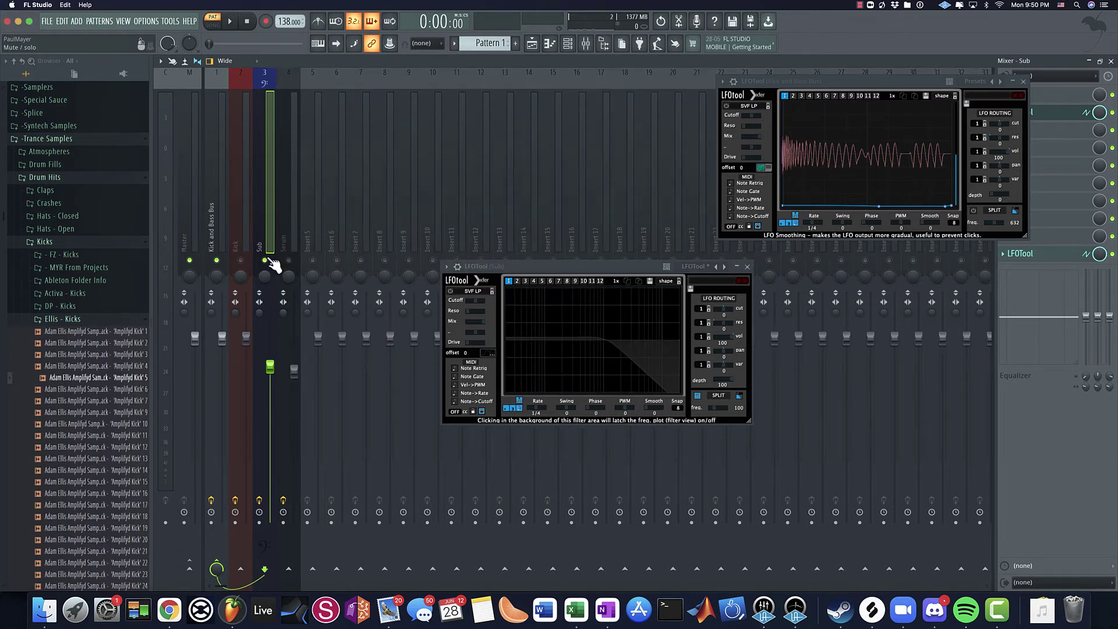
key("space")
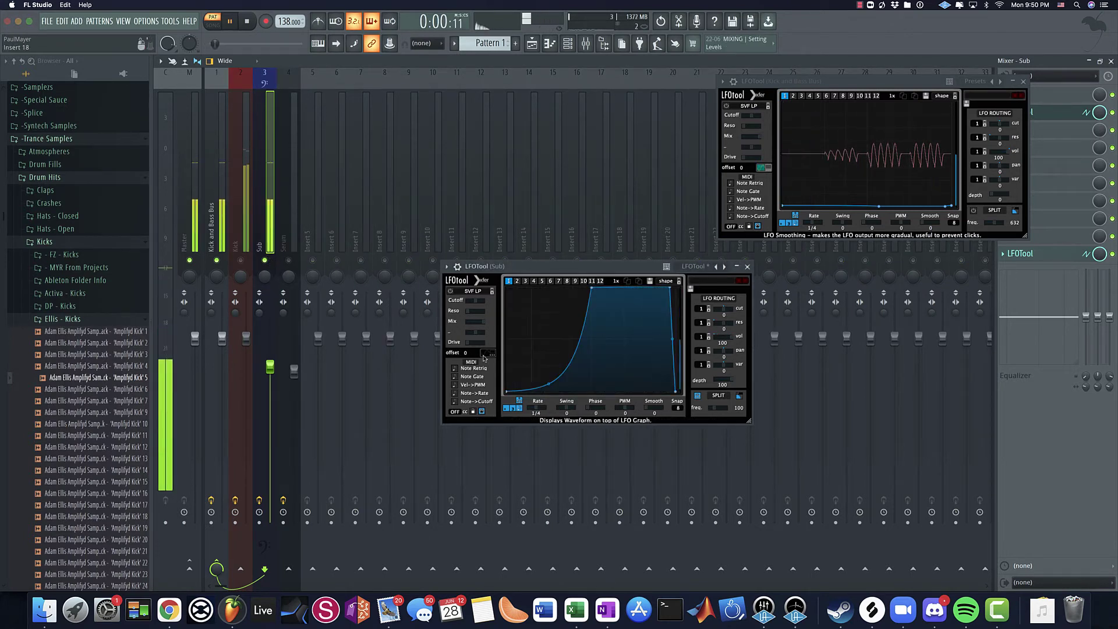
key("space")
left_click(241, 259)
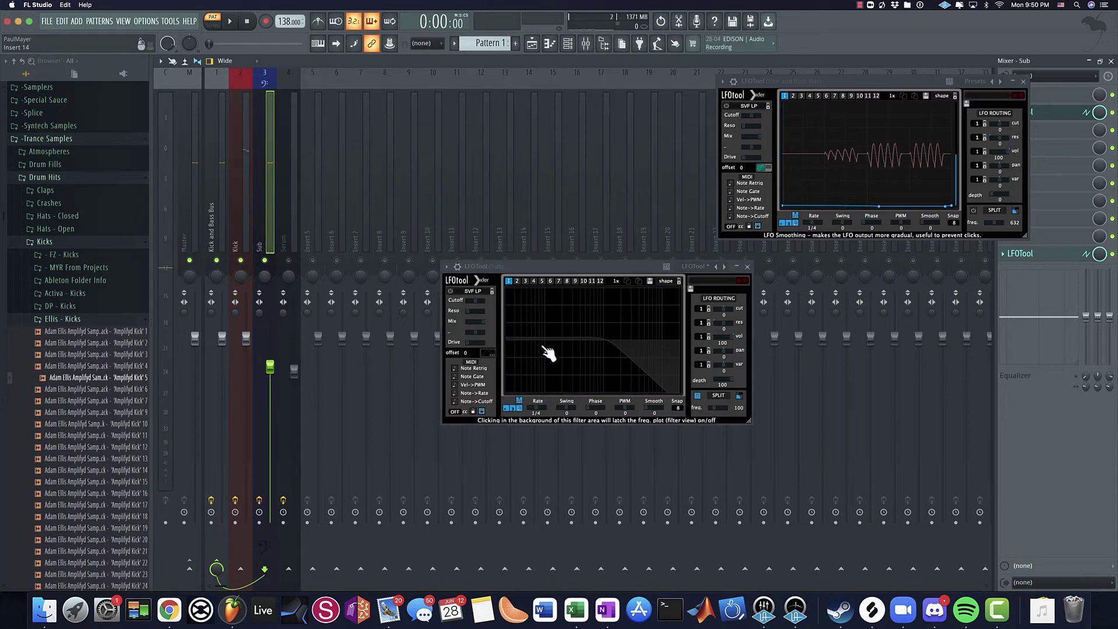
left_click(241, 219)
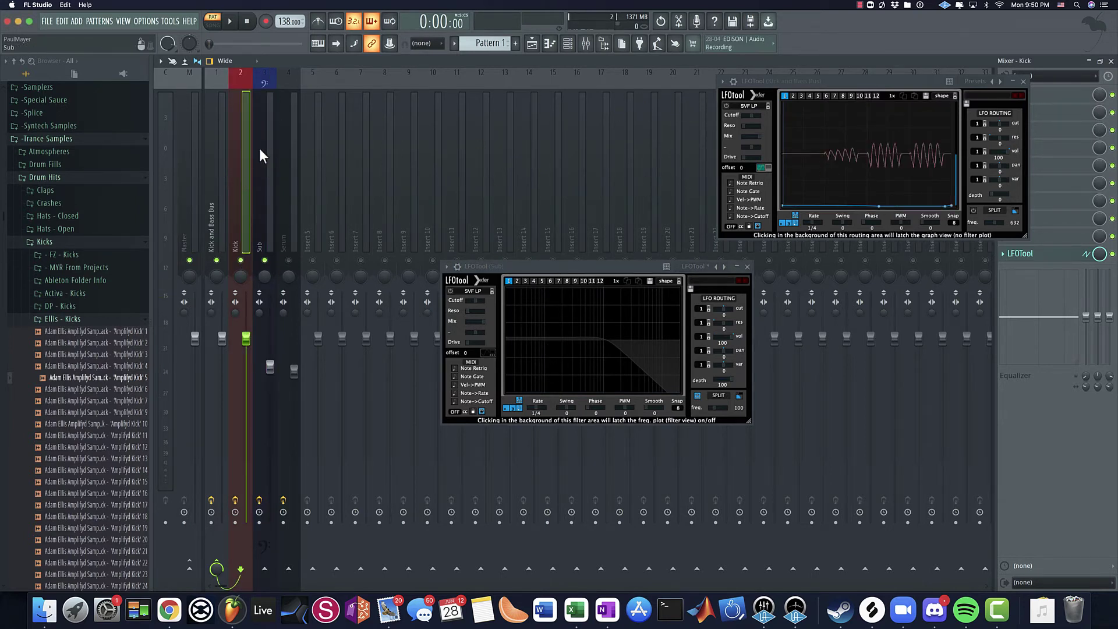
left_click(192, 185)
left_click(1110, 204)
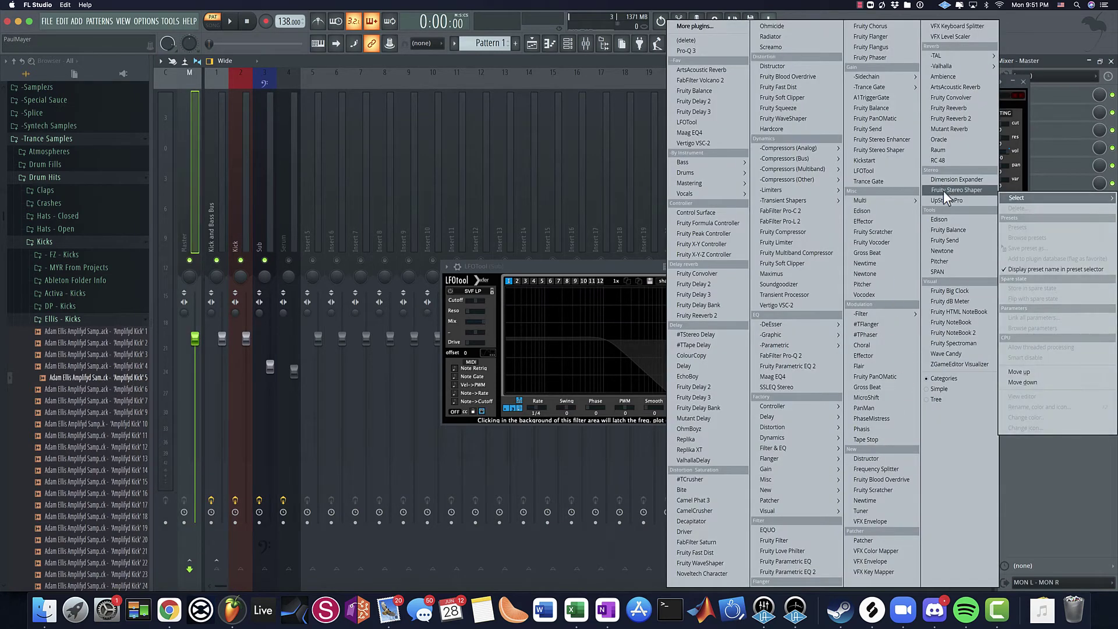
Step: Load the SPAN analyser onto the Master insert and play briefly
left_click(954, 270)
key("space")
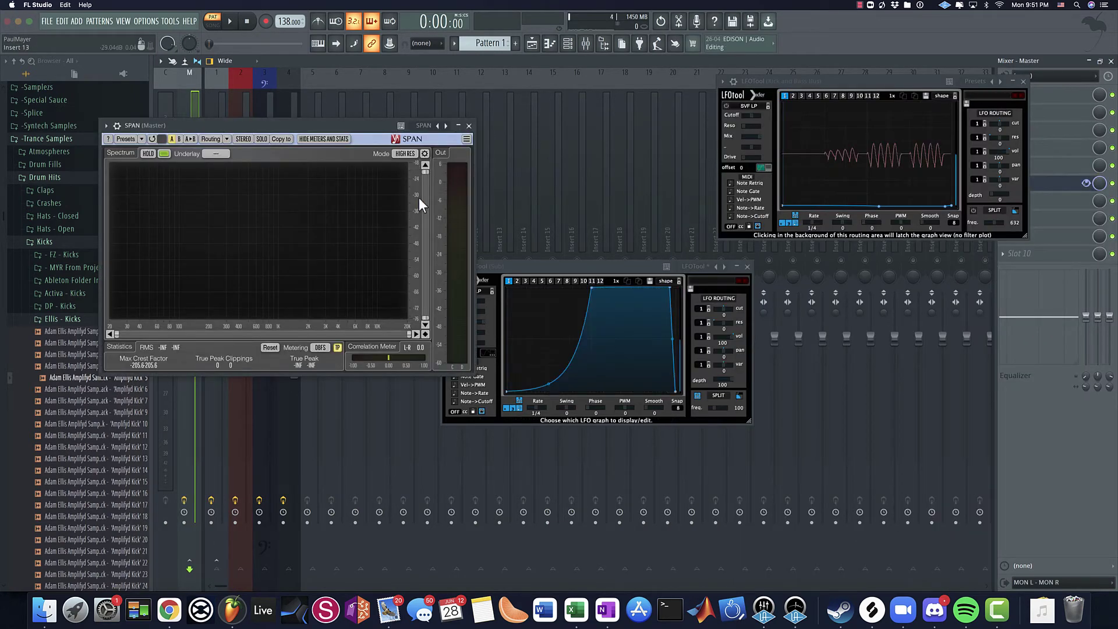
key("space")
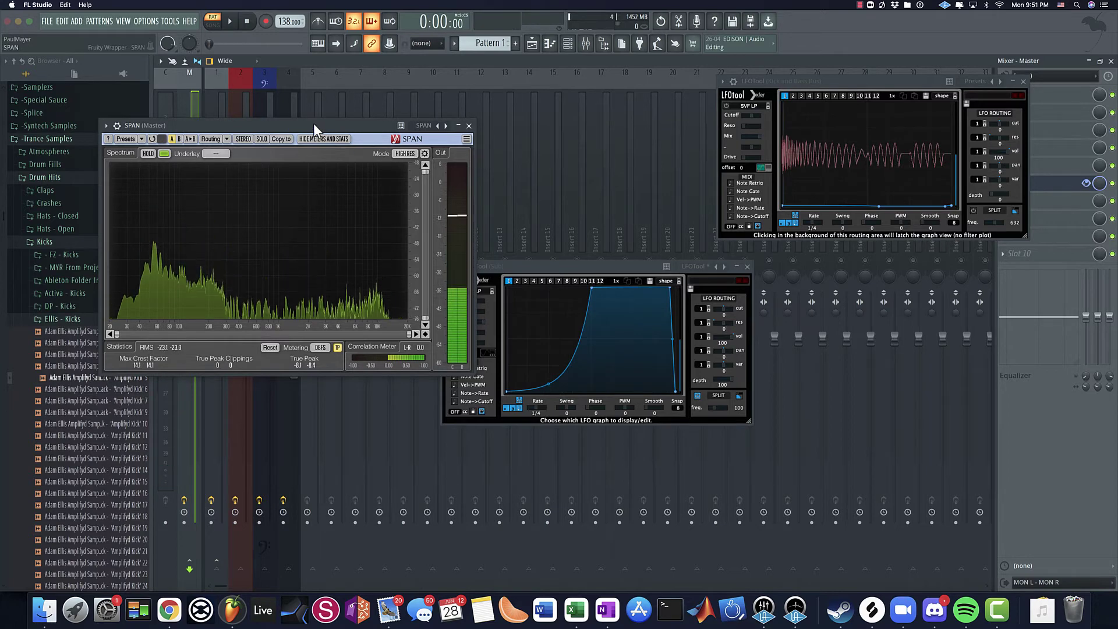
Step: Watch the SPAN spectrum during playback, comparing with the Kick track unmuted
left_click_drag(313, 123, 626, 107)
left_click(272, 263)
key("space")
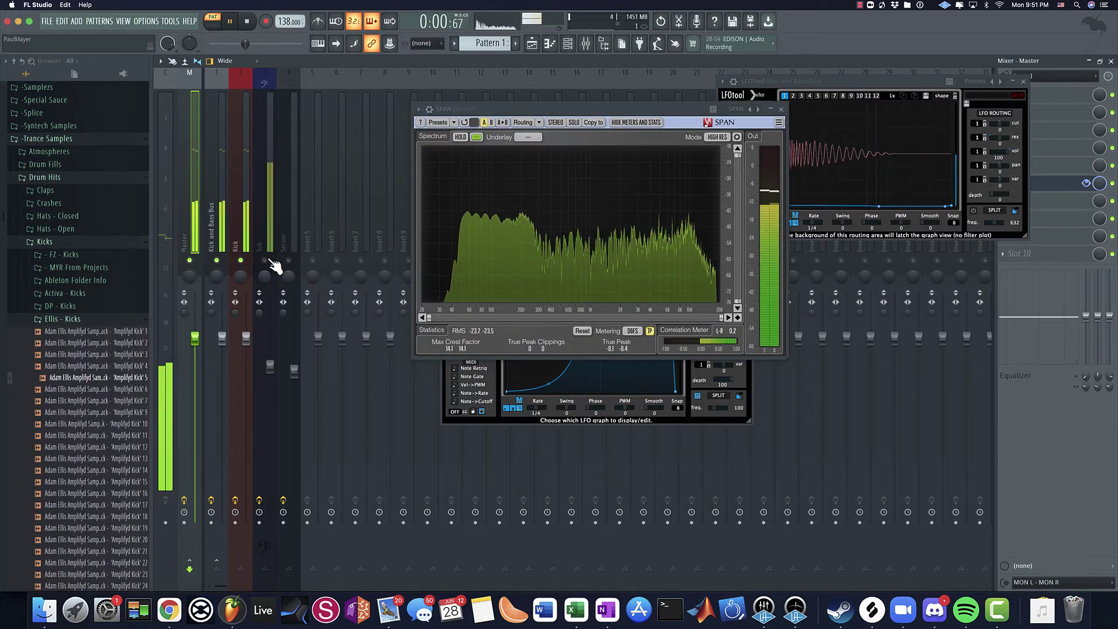
key("space")
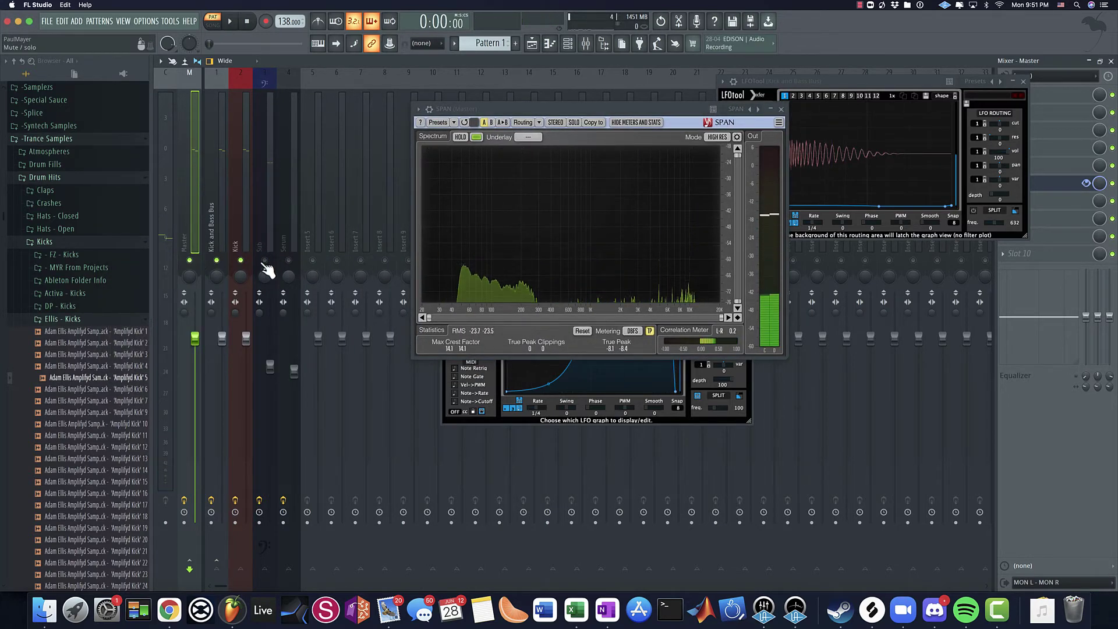
key("space")
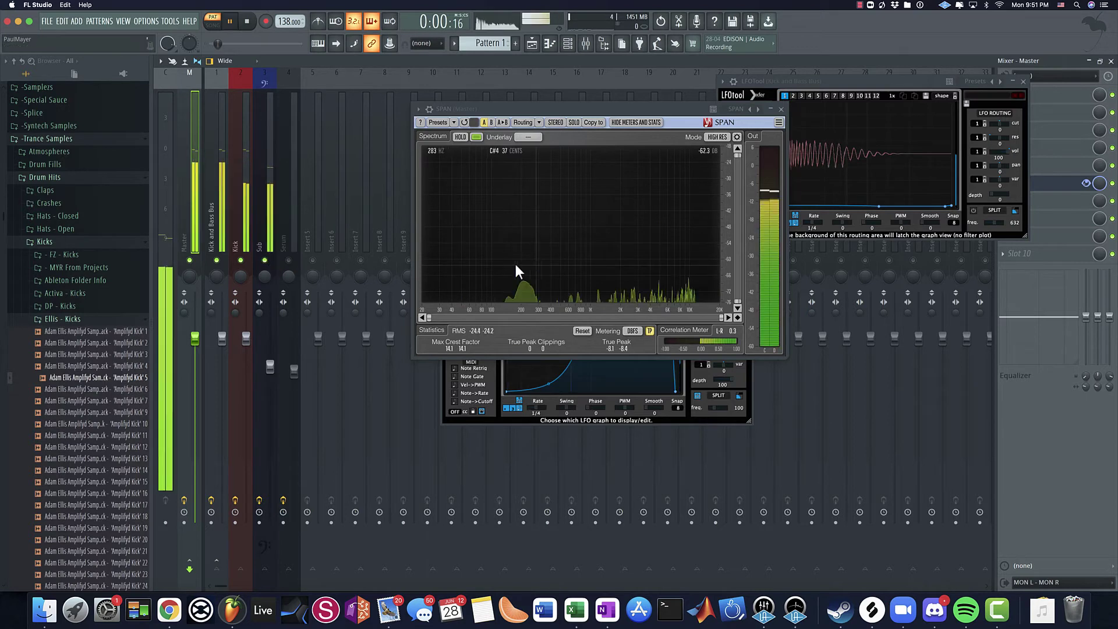
key("space")
left_click(240, 260)
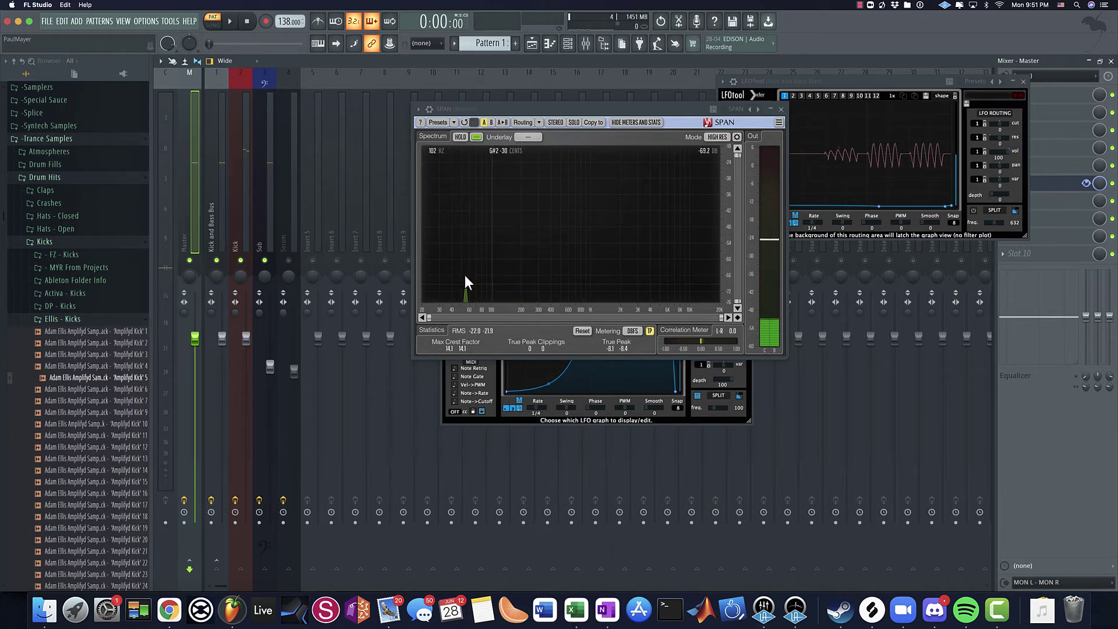
left_click_drag(625, 108, 686, 48)
key("space")
key("space")
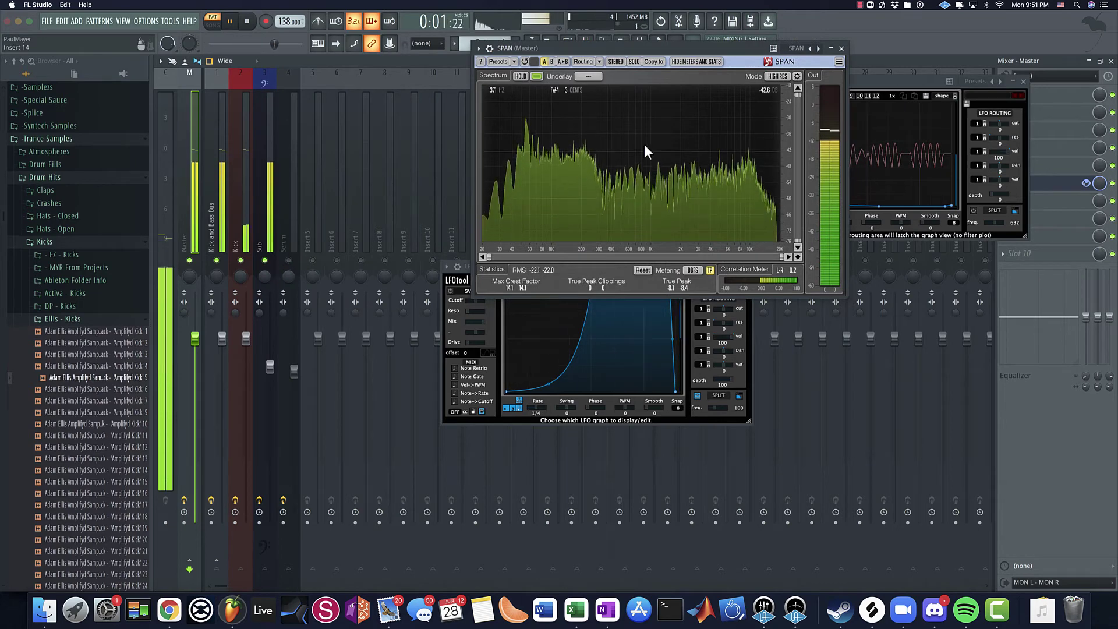
Step: Close the SPAN window, both LFOTool windows and the mixer
left_click(842, 48)
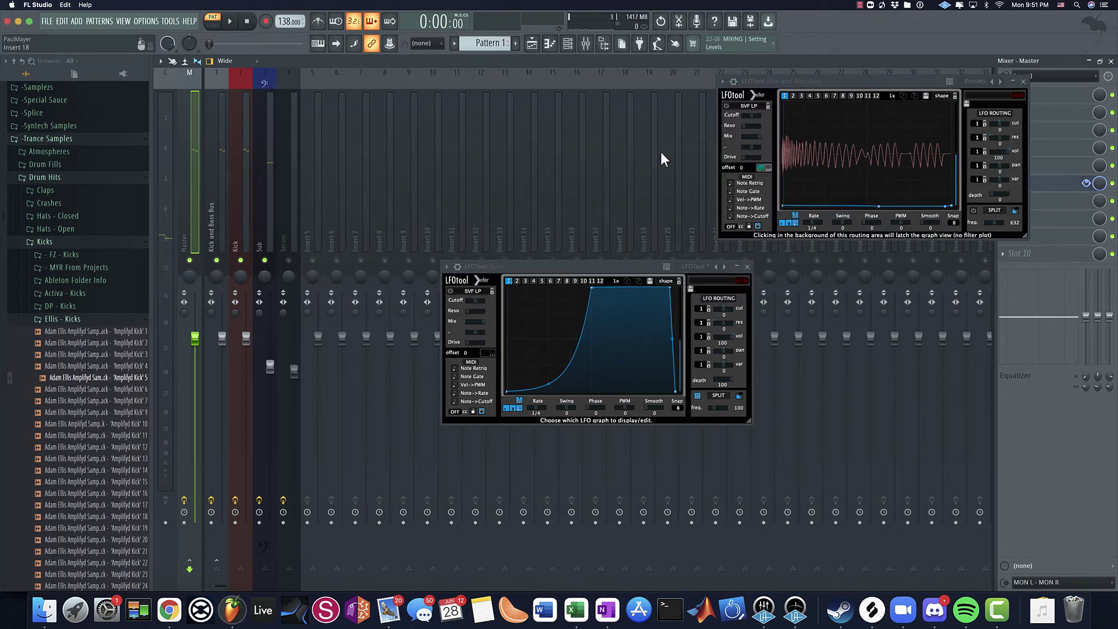
left_click(748, 266)
left_click(1023, 82)
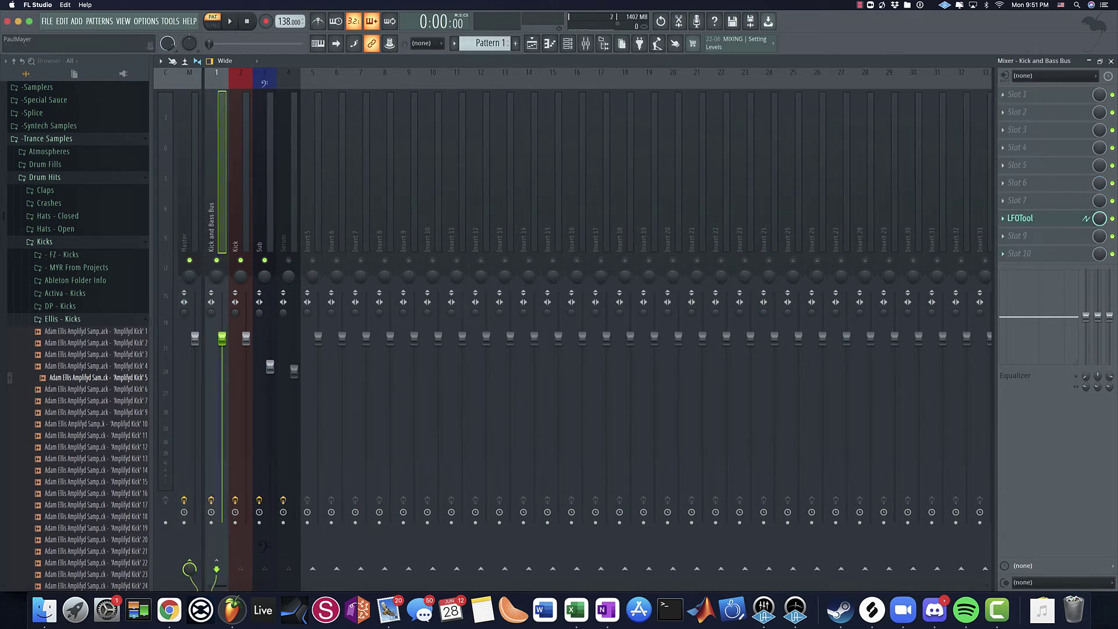
left_click(1111, 61)
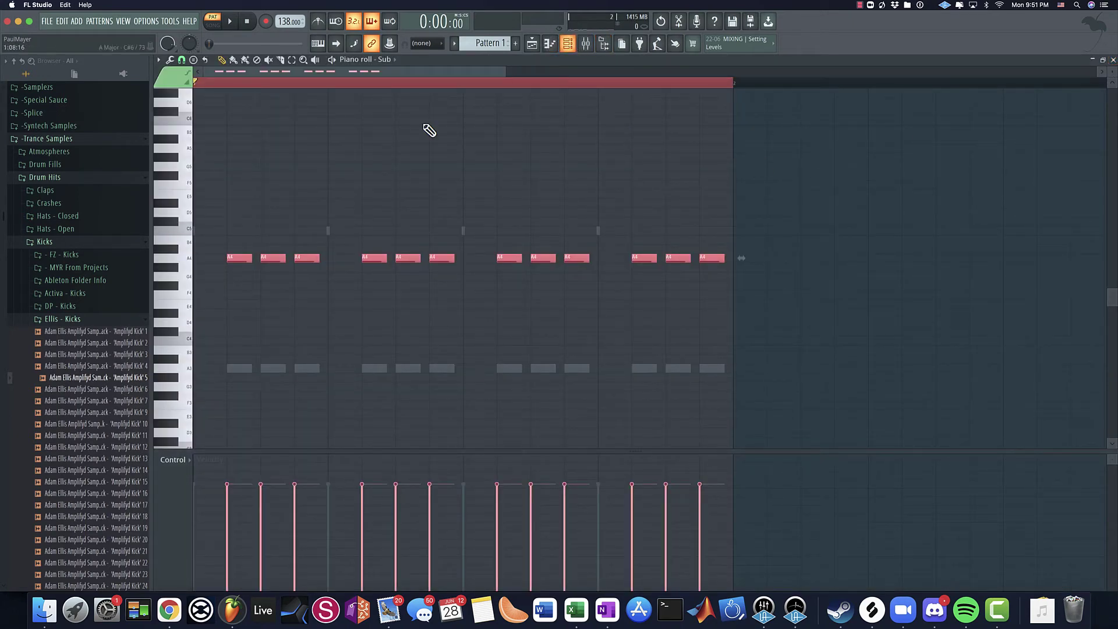
Step: Show the Playlist and zoom in so Pattern 1 spans the view
left_click(531, 44)
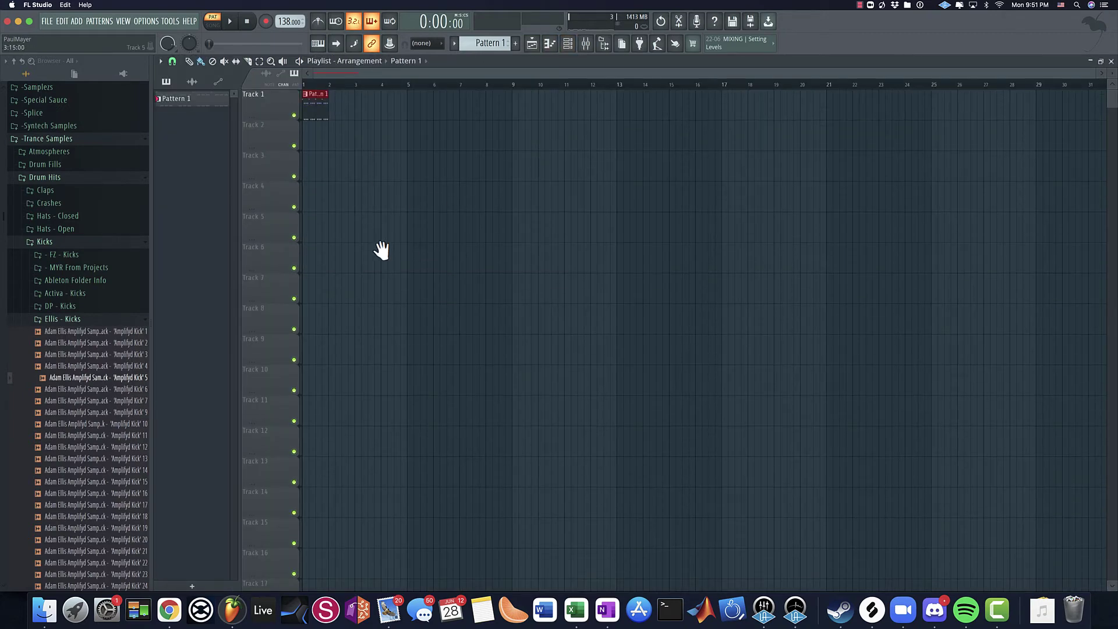
scroll(382, 262, "up", 4, "ctrl")
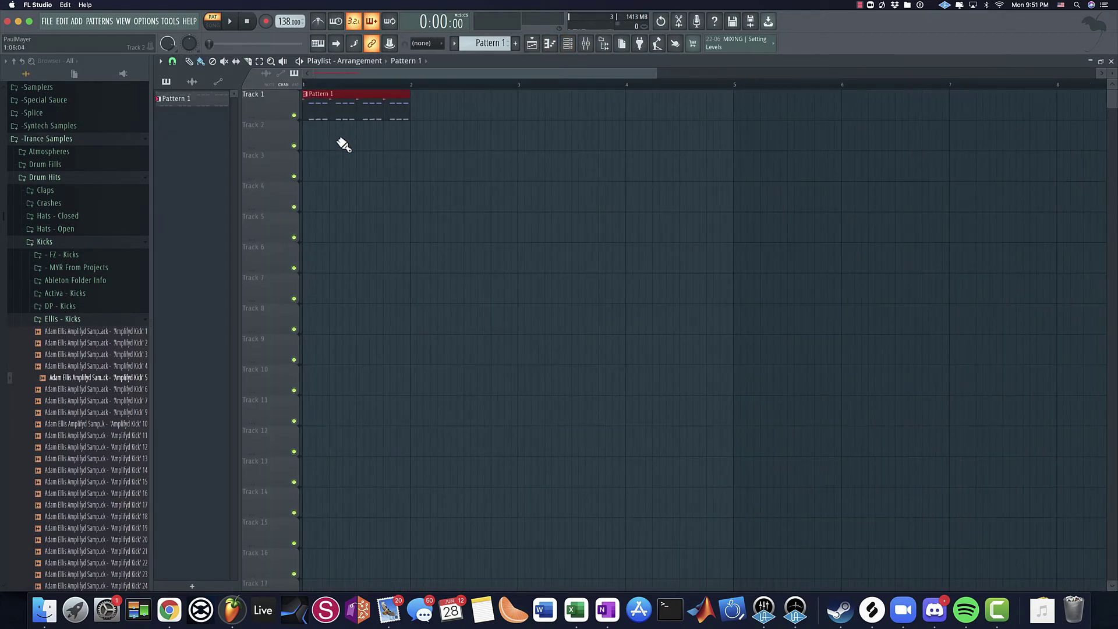
scroll(344, 145, "up", 4)
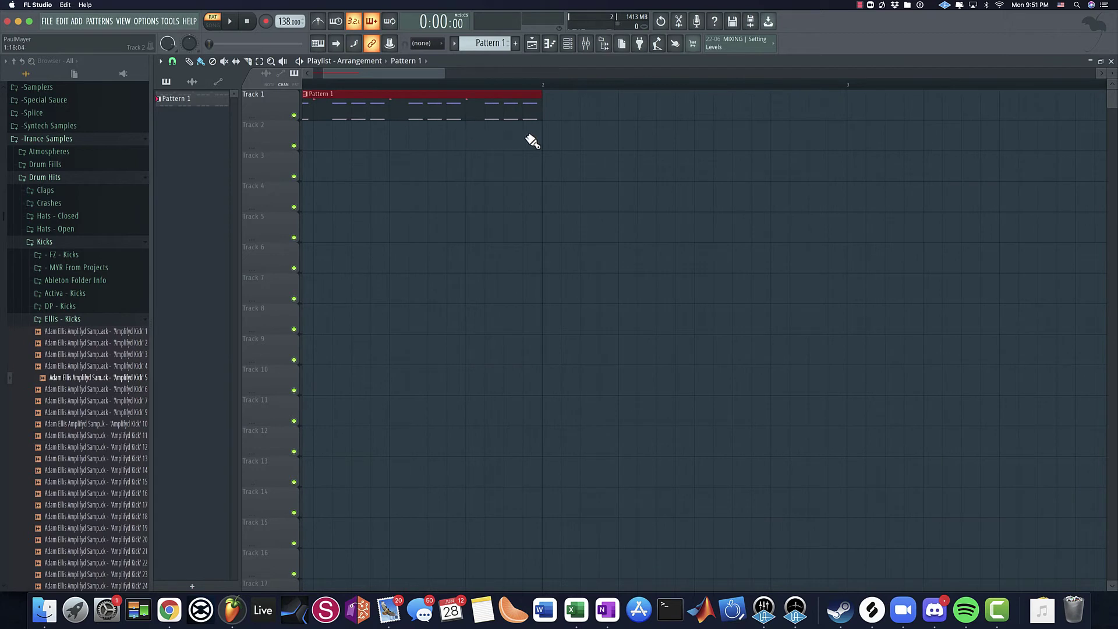
scroll(518, 139, "up", 2)
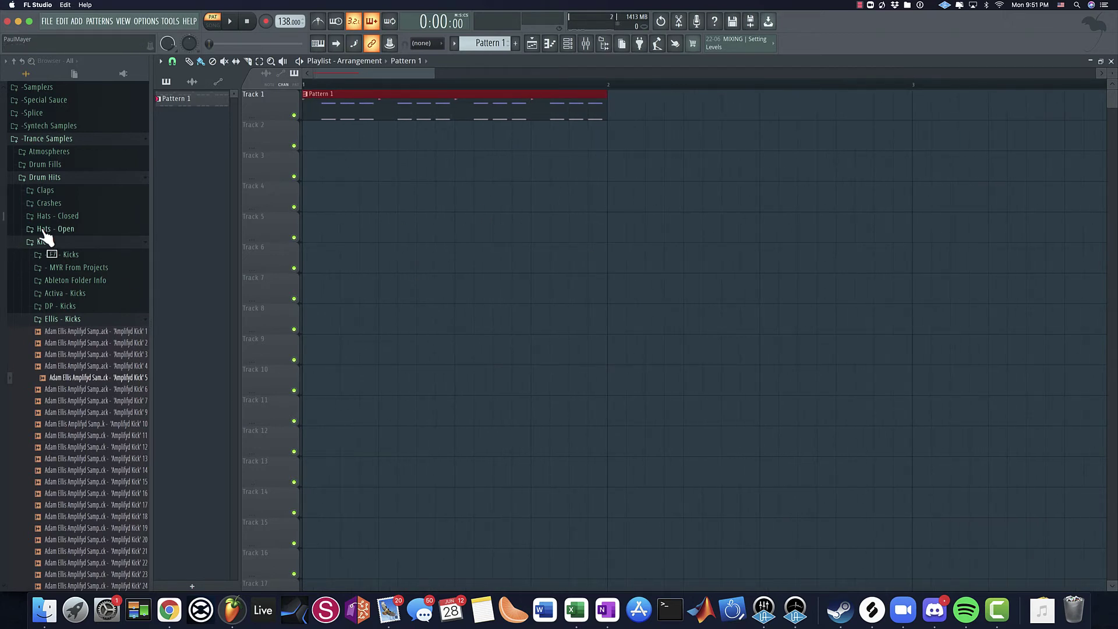
Step: Browse to Trance Samples > Kicks > RPSP2 - Kicks in the Browser
left_click(49, 178)
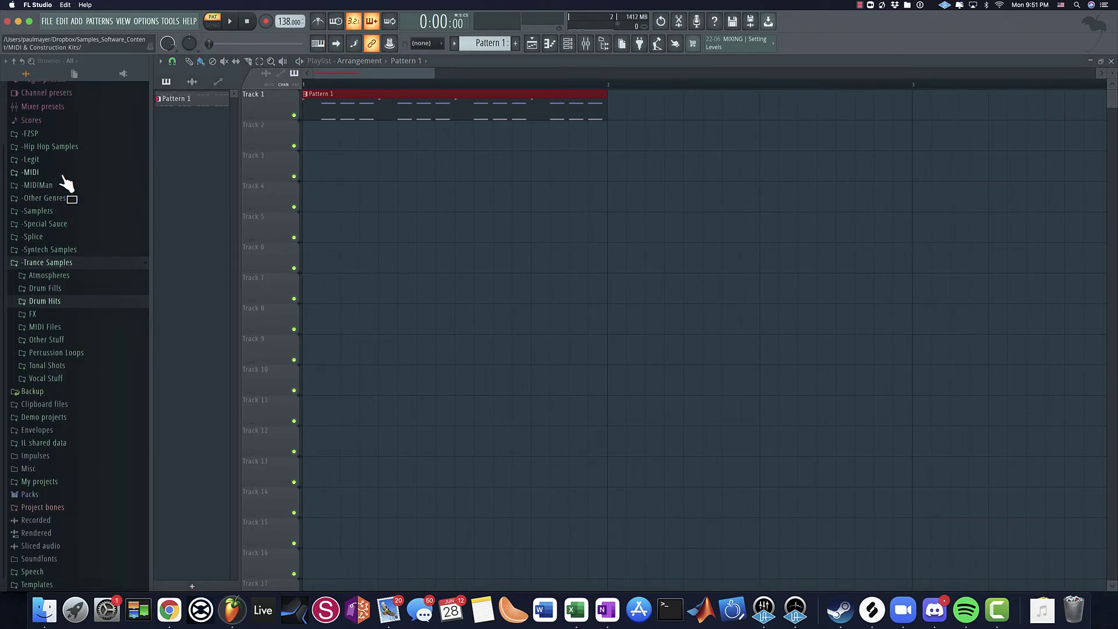
left_click(55, 300)
left_click(45, 366)
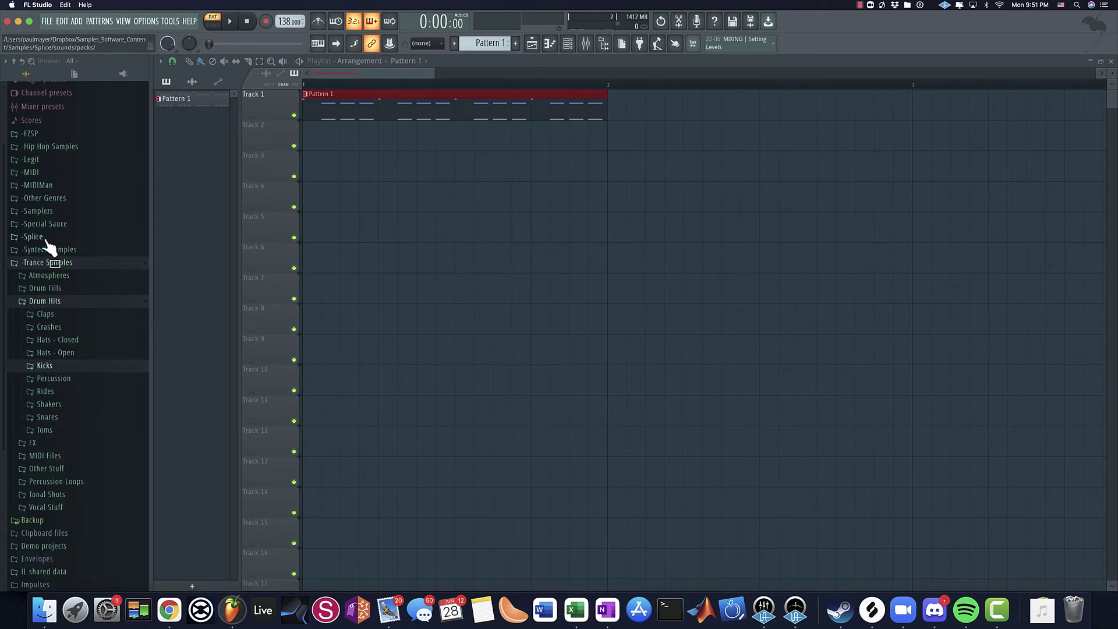
left_click(45, 262)
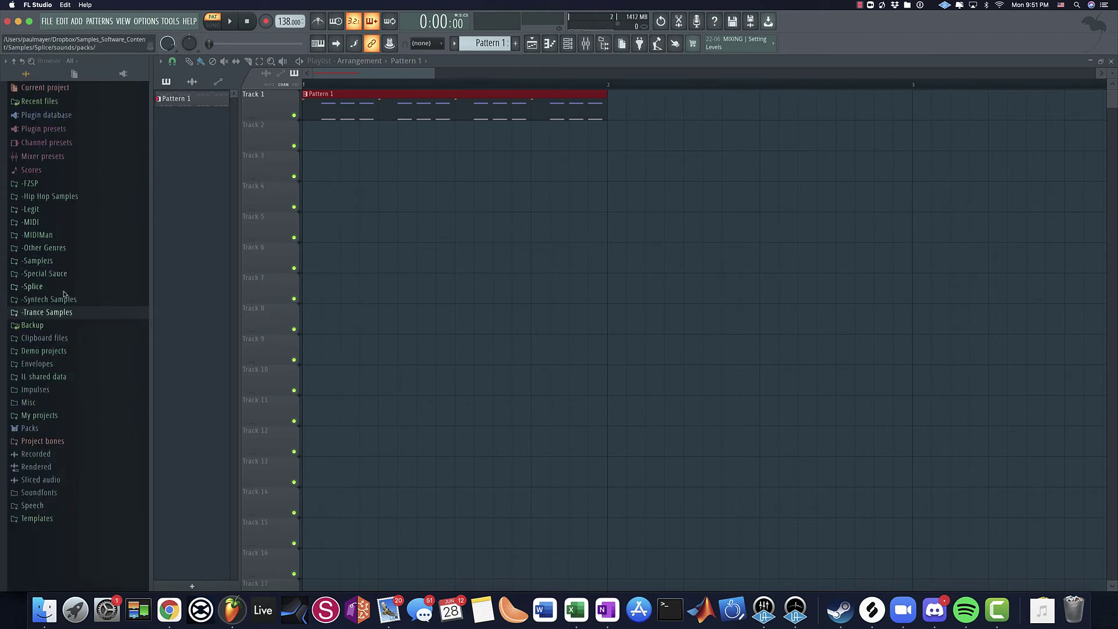
left_click(48, 312)
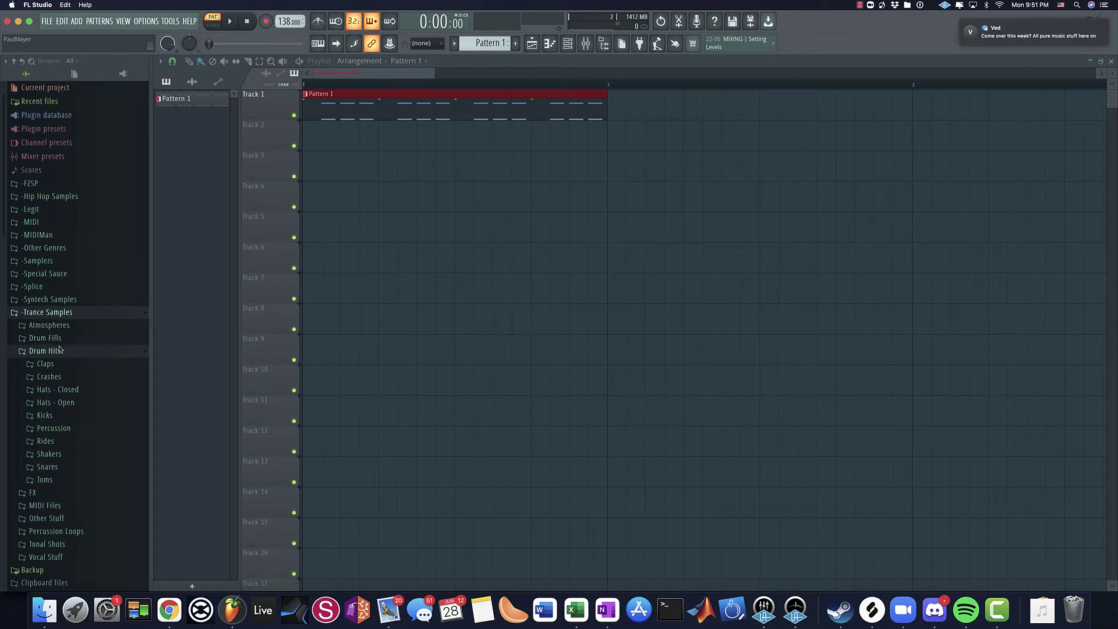
left_click(45, 415)
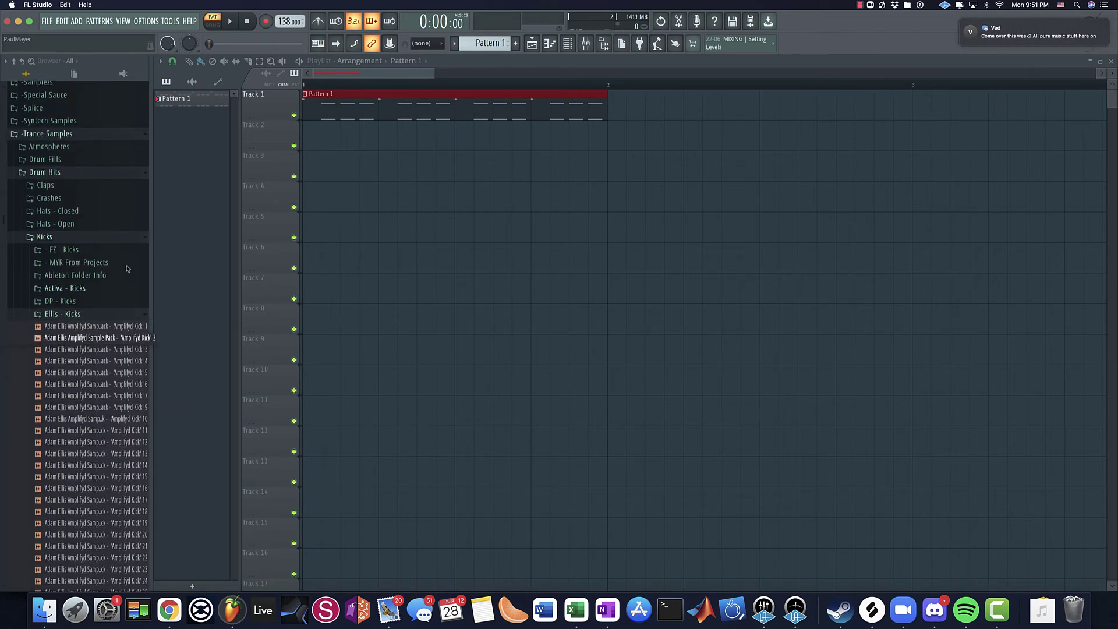
left_click(71, 314)
left_click(69, 391)
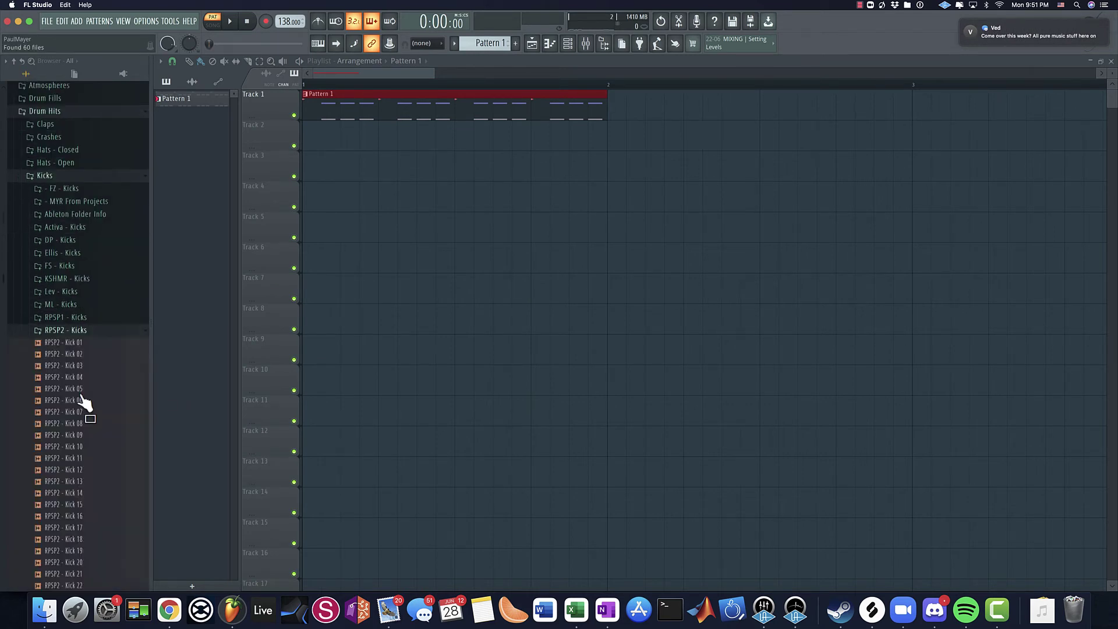
Step: Audition RPSP2 Kicks 05, 07 and 09, then lay Kick 09 clips back to back on Track 4
left_click_drag(65, 205, 565, 187)
left_click(71, 229)
left_click(68, 251)
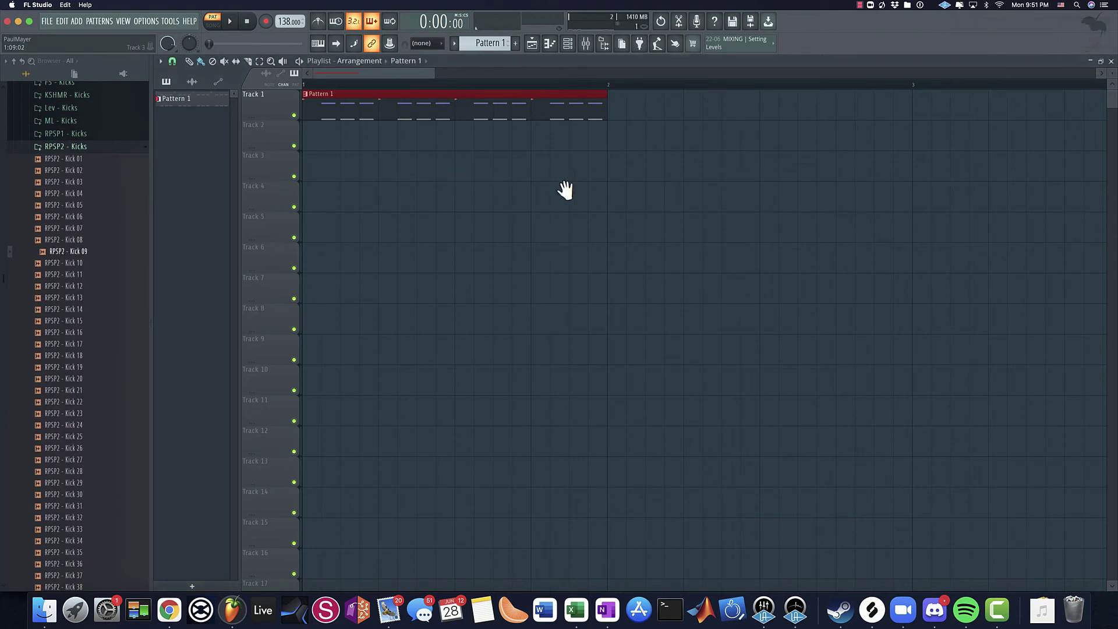
left_click_drag(82, 251, 284, 200)
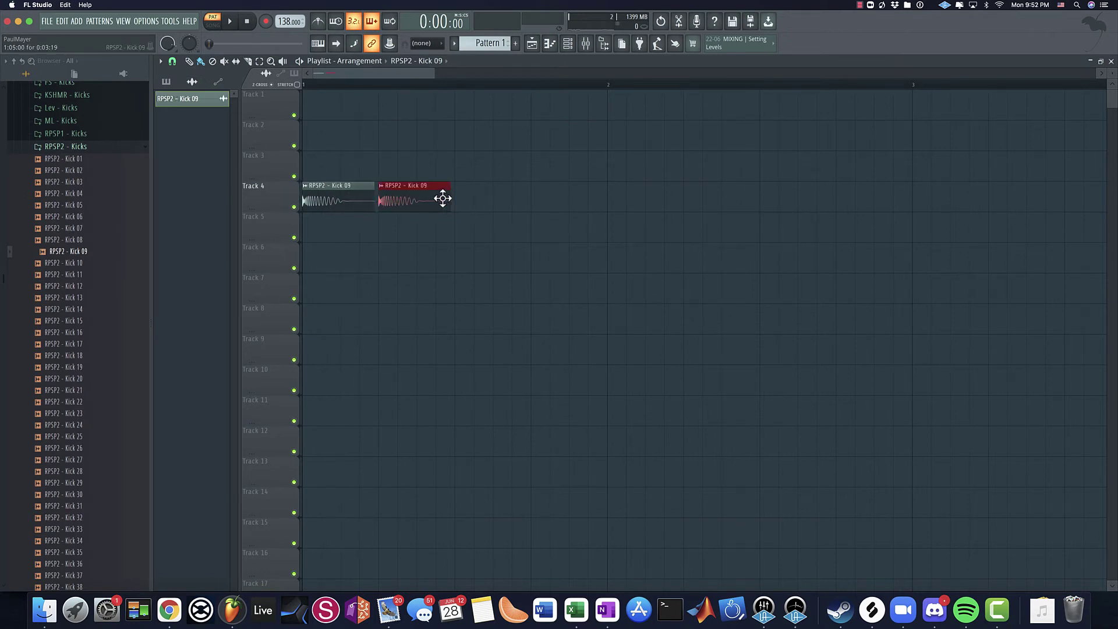
left_click(508, 198)
left_click(540, 204)
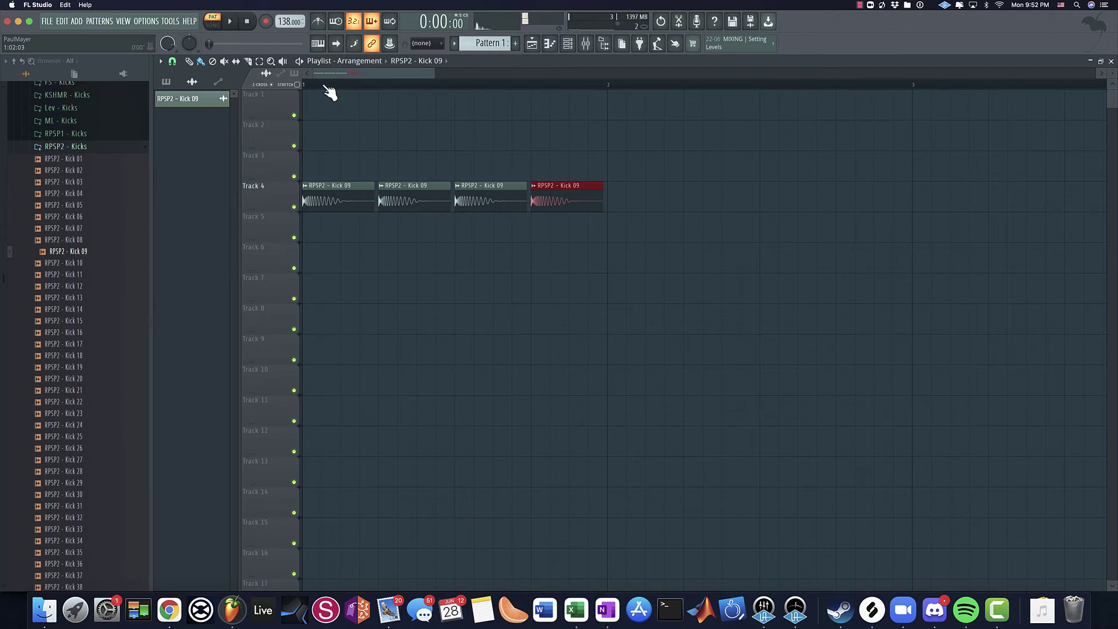
Step: Switch to SONG mode and play the arrangement
left_click(212, 23)
key("space")
scroll(384, 277, "up", 2)
scroll(419, 280, "down", 4)
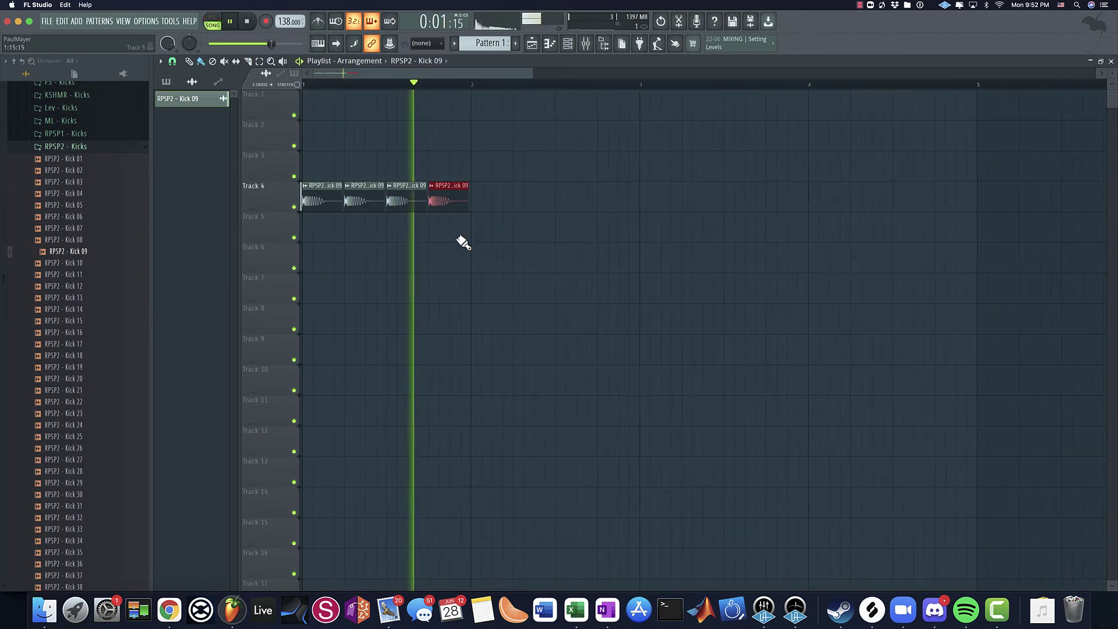
Step: Route the RPSP2 - Kick 09 sample to mixer track 1, the Kick and Bass Bus
key("space")
left_click(585, 43)
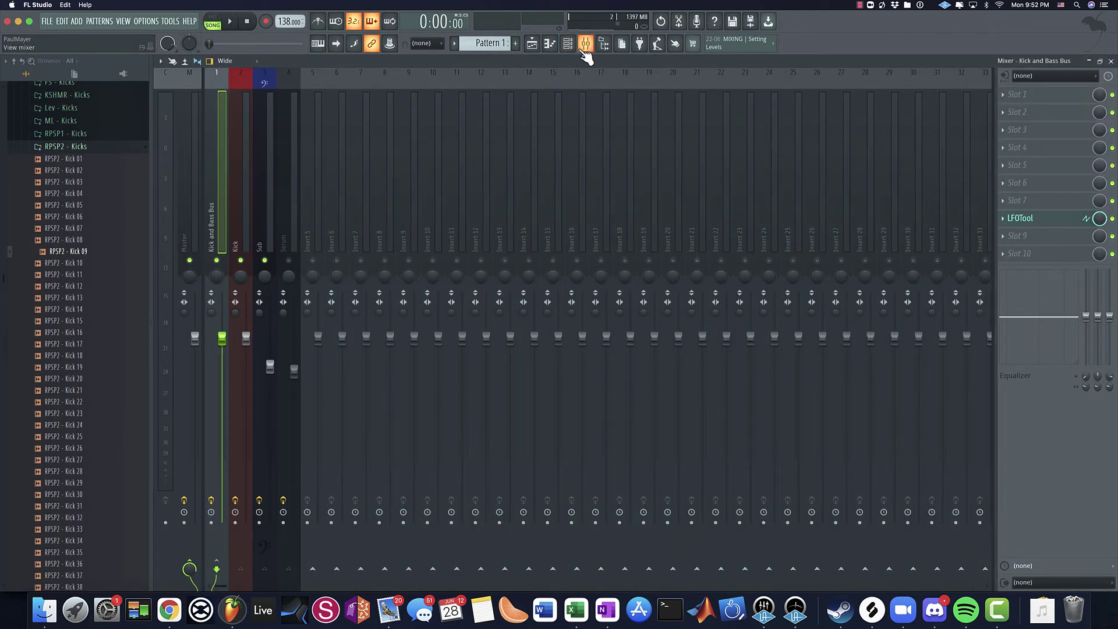
left_click(585, 46)
double_click(446, 195)
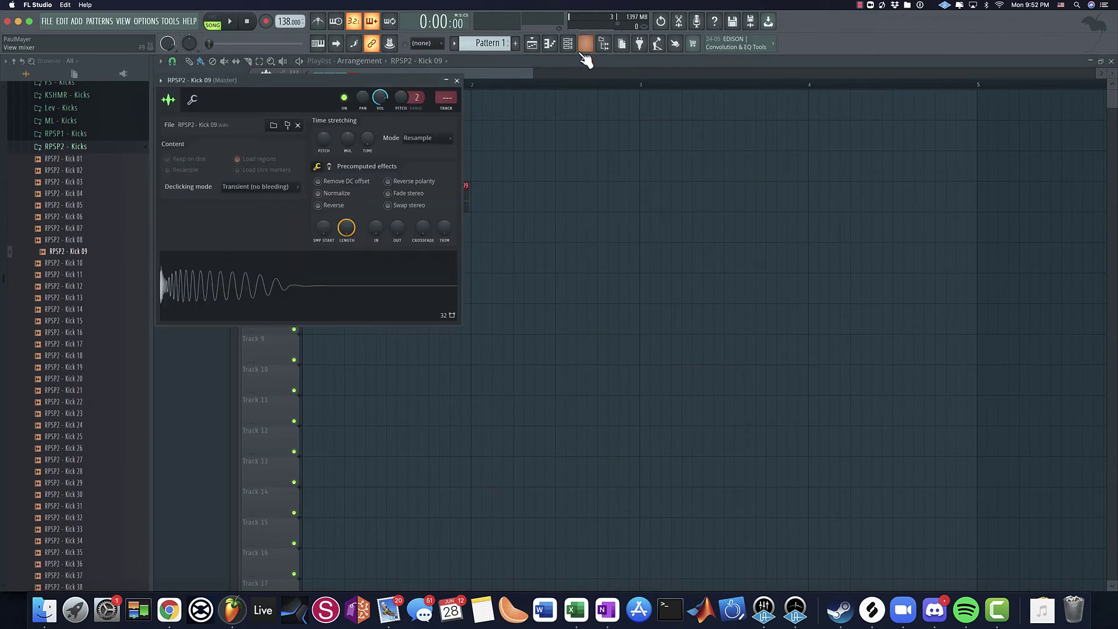
left_click(587, 46)
left_click(587, 47)
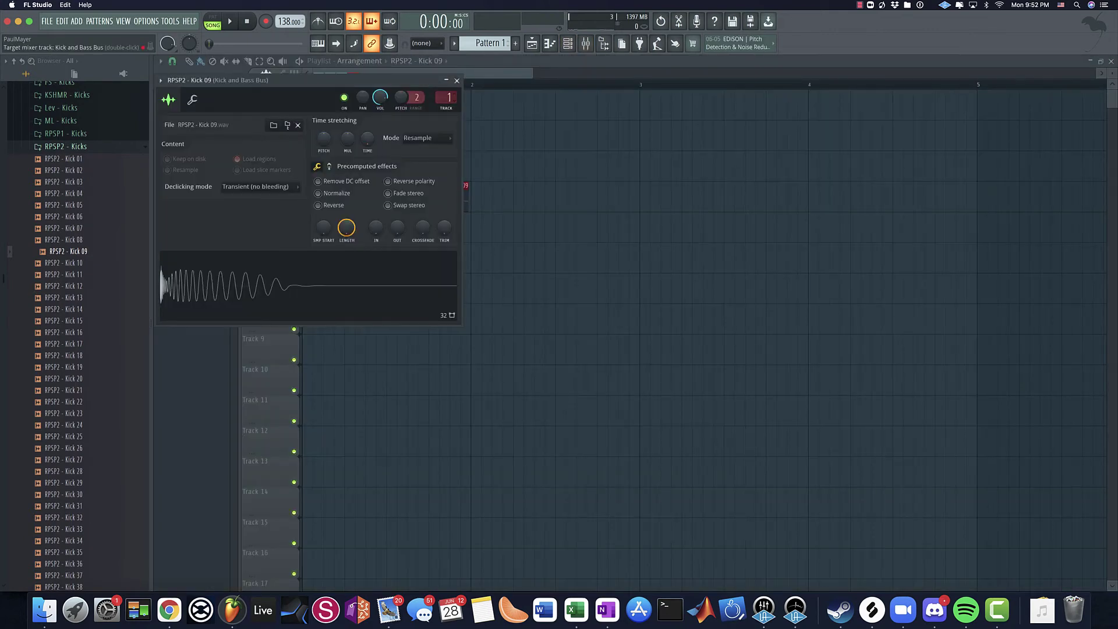
Step: Play the kicks and check the Kick insert's level in the mixer
key("space")
left_click(456, 80)
left_click(585, 44)
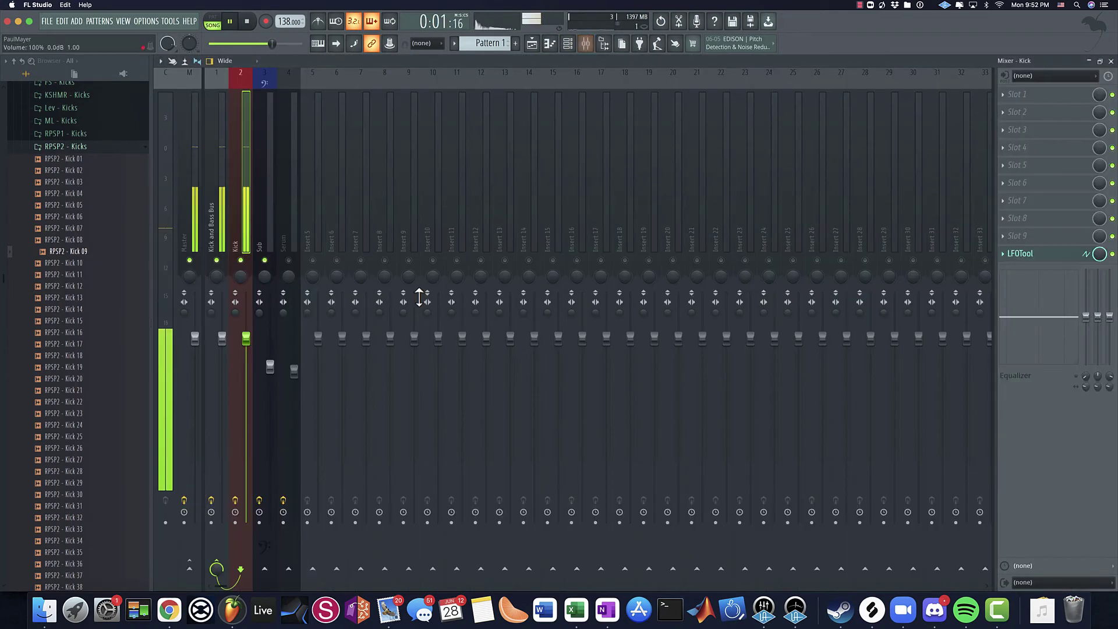
left_click(585, 43)
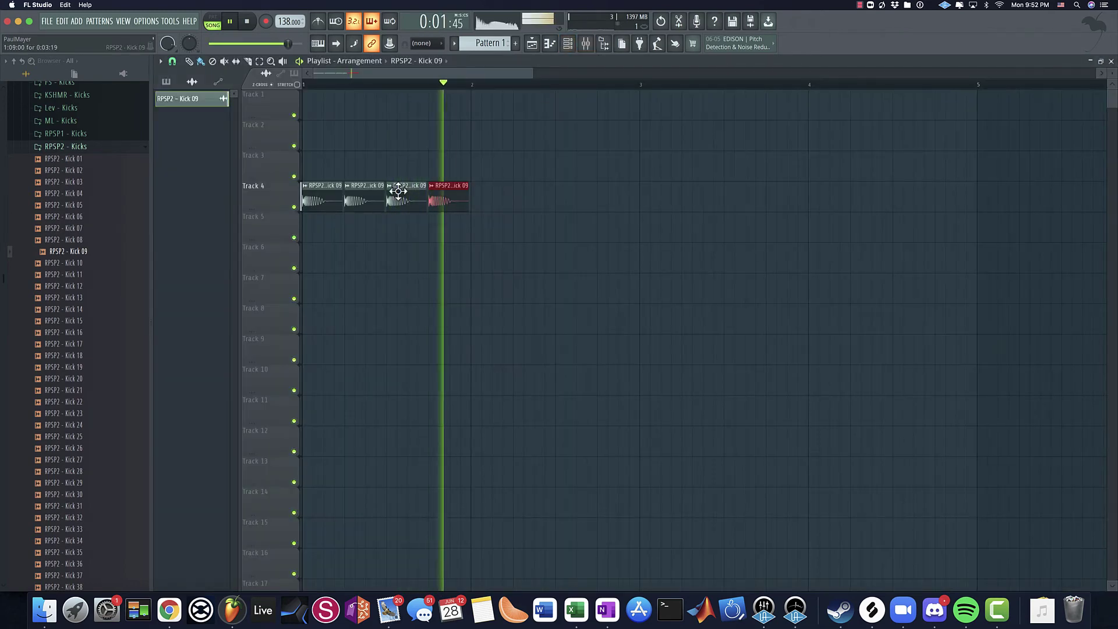
key("space")
left_click(73, 146)
Step: Browse to Tonal Shots > Bass Shots > Bass Shots (Psy) > RPSP2 - Bass
scroll(81, 175, "up", 5)
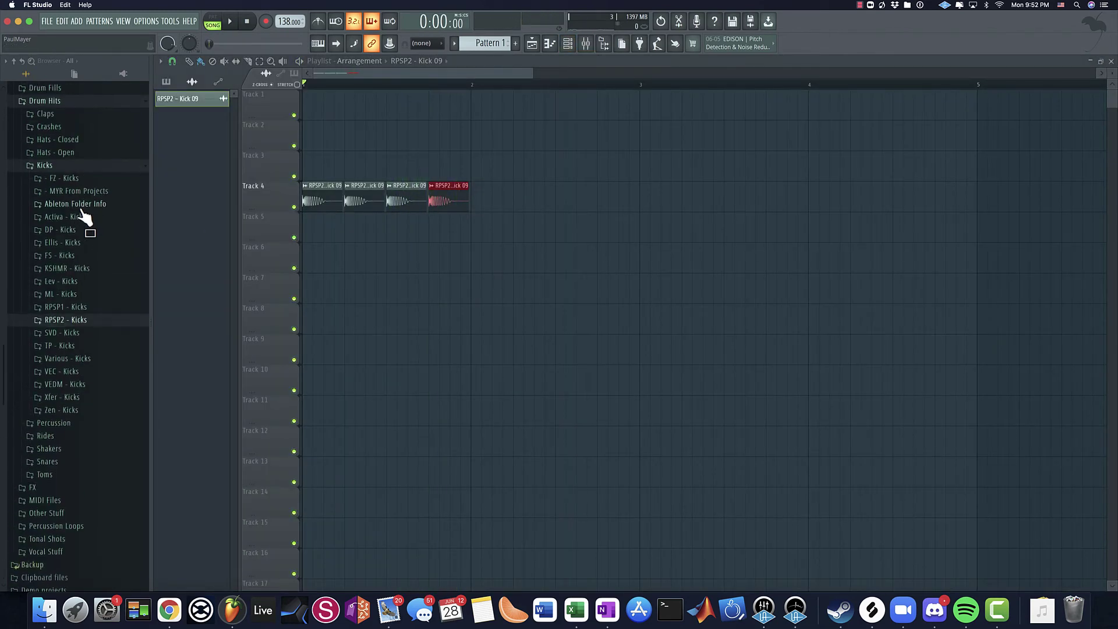
left_click(65, 168)
left_click(63, 341)
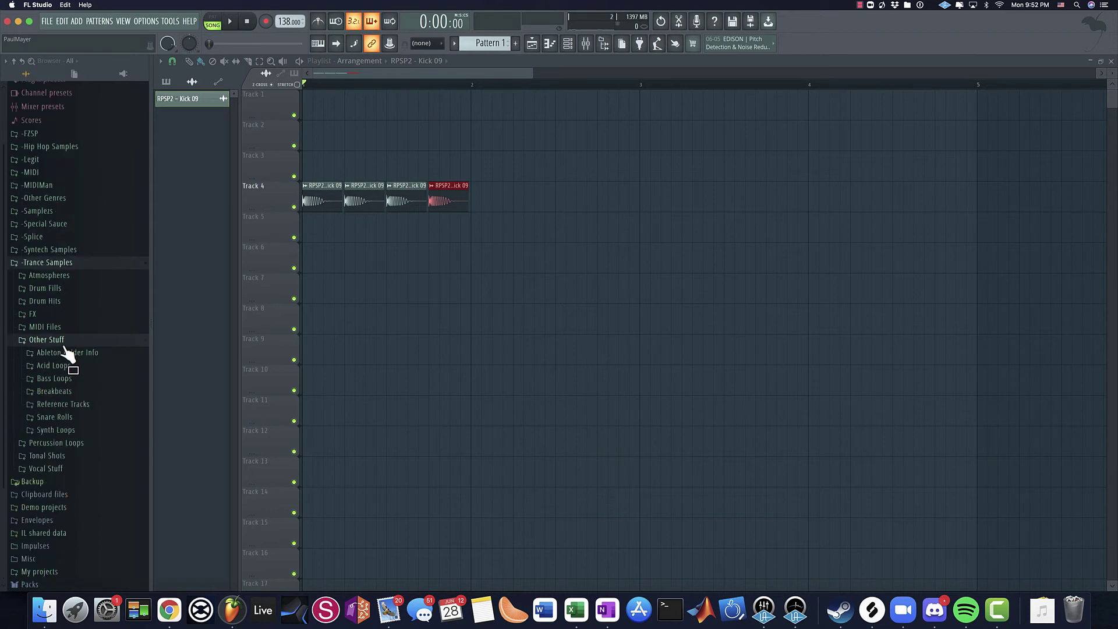
left_click(62, 382)
left_click(63, 382)
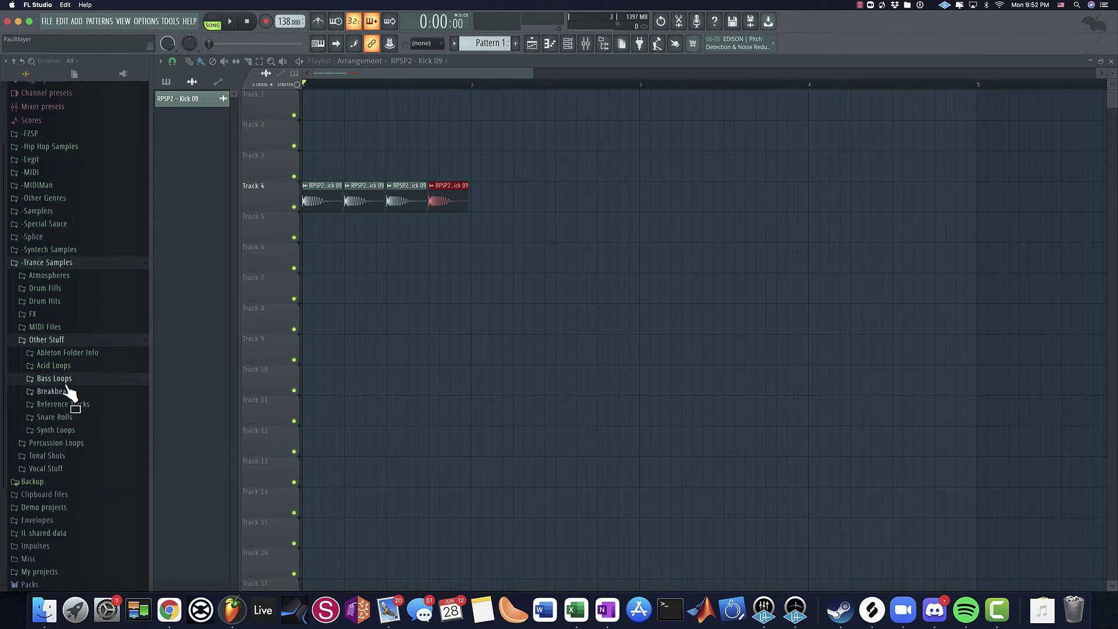
left_click(55, 343)
left_click(58, 368)
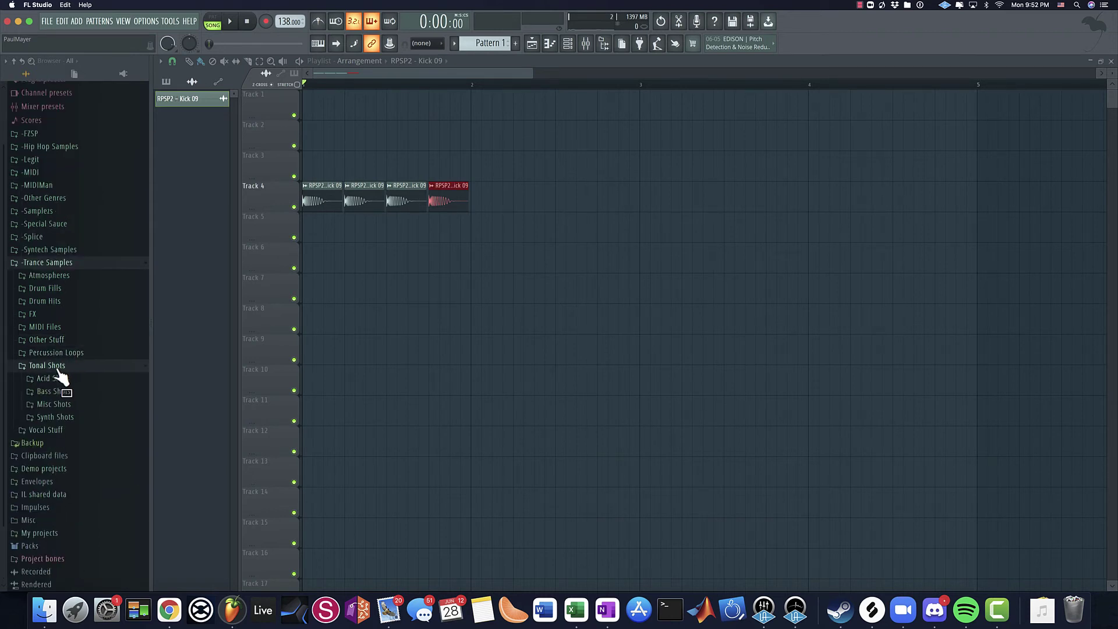
left_click(65, 391)
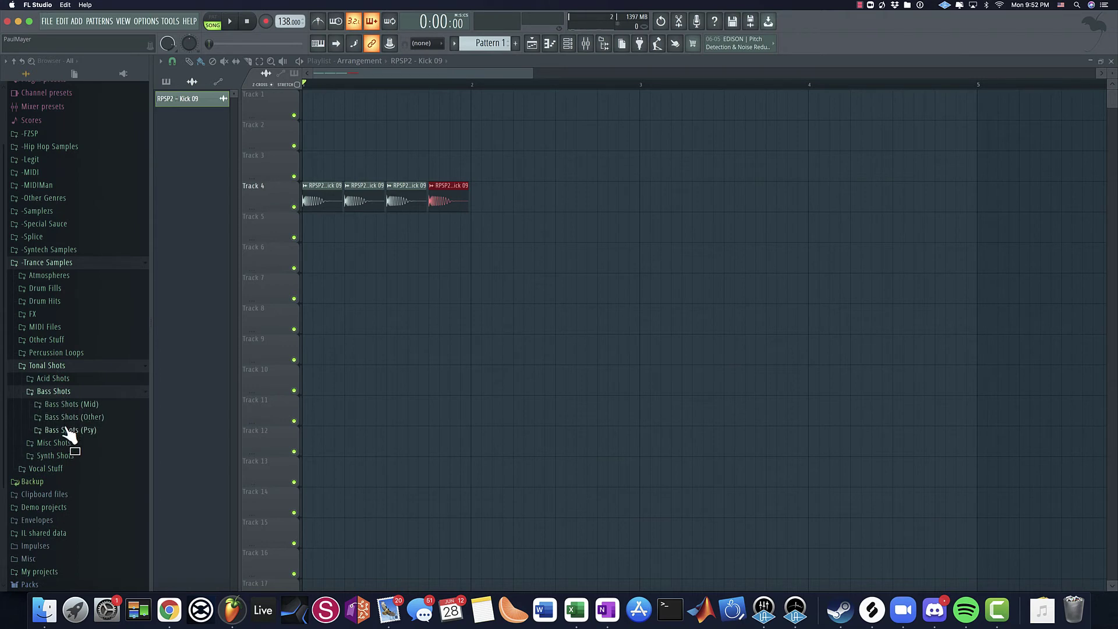
left_click(67, 430)
left_click(92, 508)
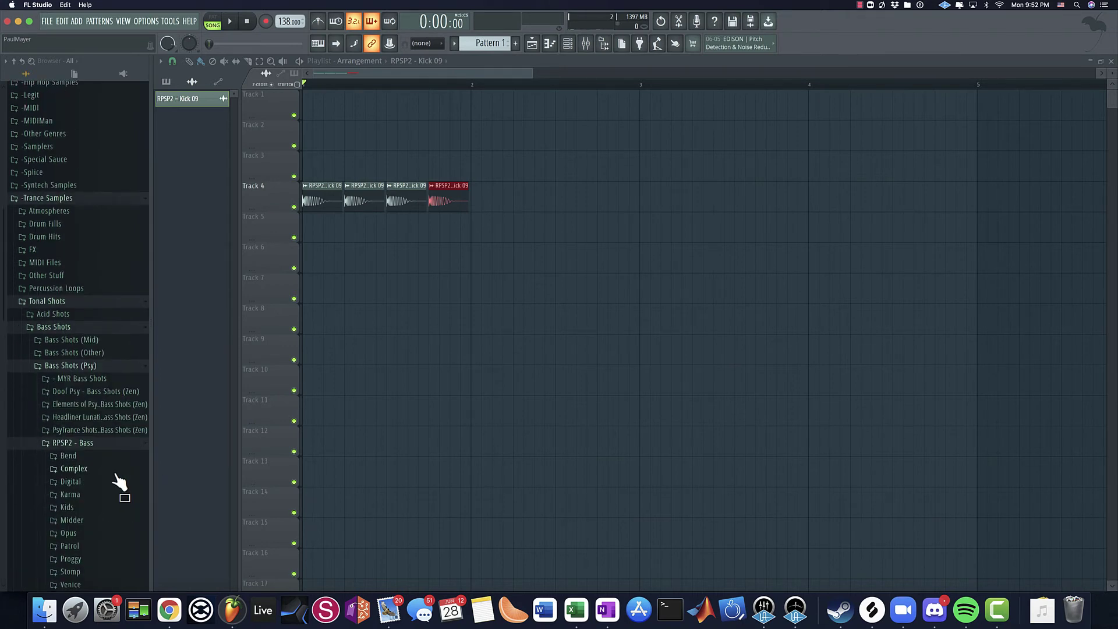
Step: Look through the Complex and Opus bass folders, auditioning Opus 04 D#
left_click(95, 473)
left_click(80, 451)
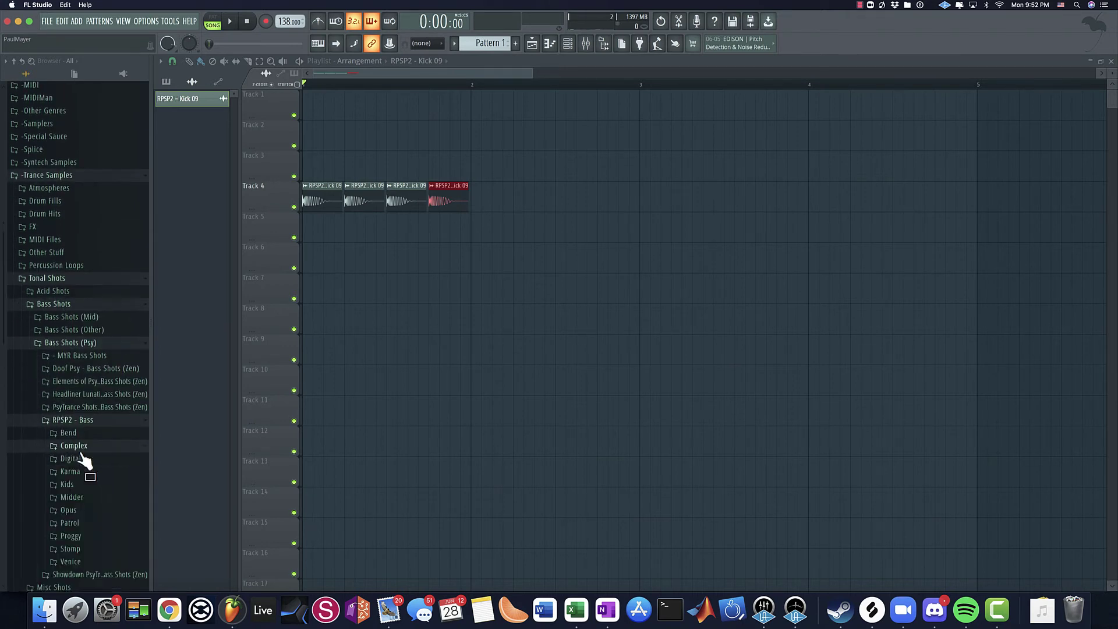
left_click(68, 510)
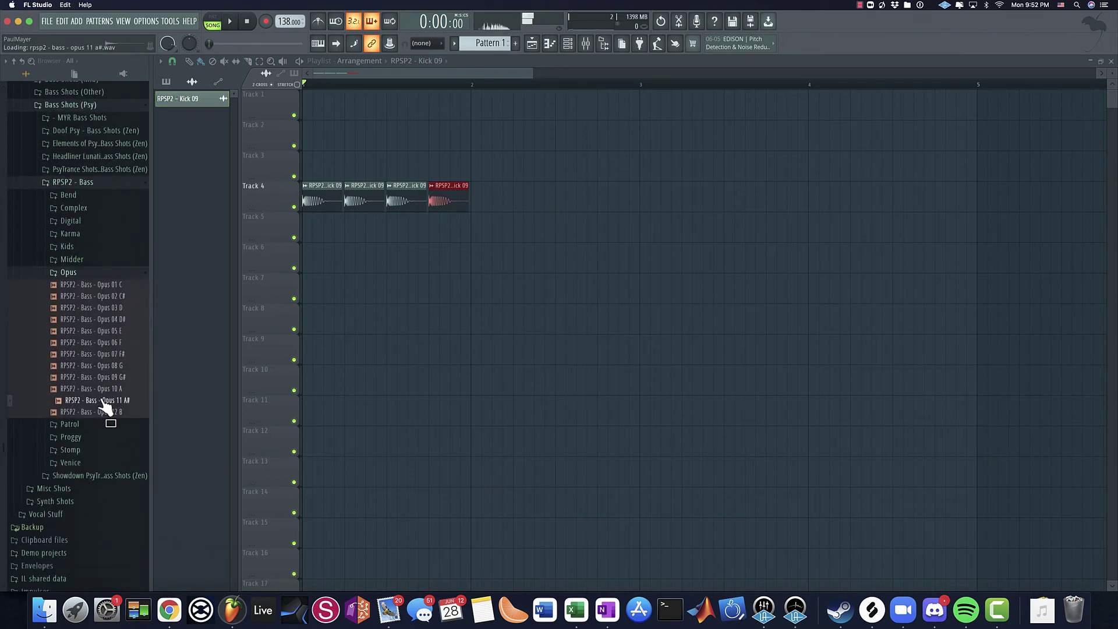
left_click(100, 390)
left_click(94, 321)
left_click(80, 264)
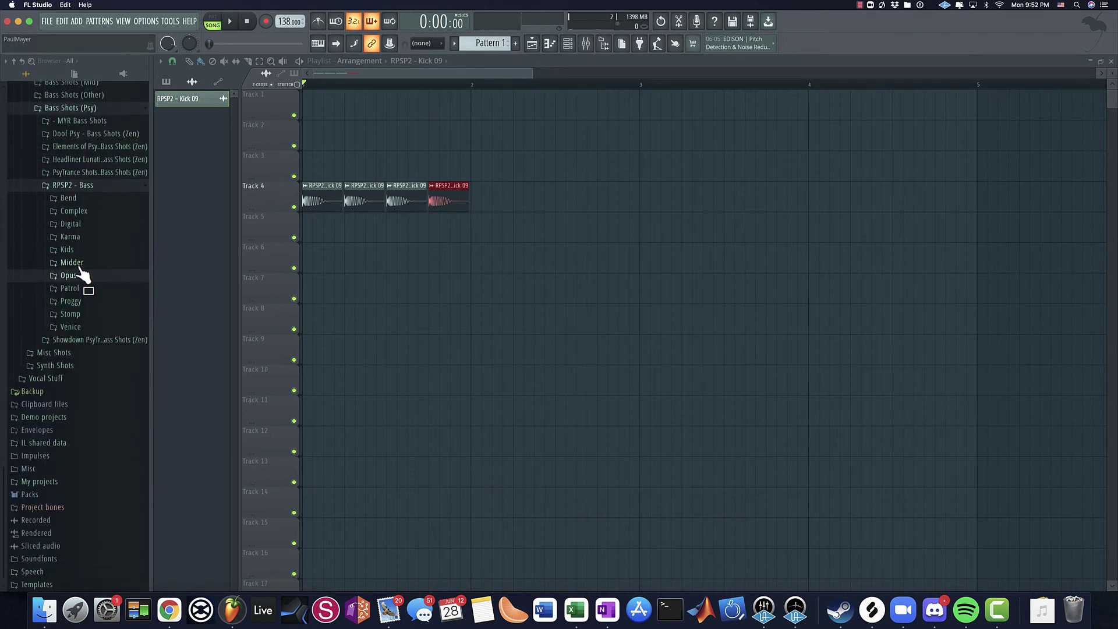
Step: Audition Midder 10 A, Karma 10 A and Kids 10 A, placing Kids 10 A on Track 5
left_click(91, 379)
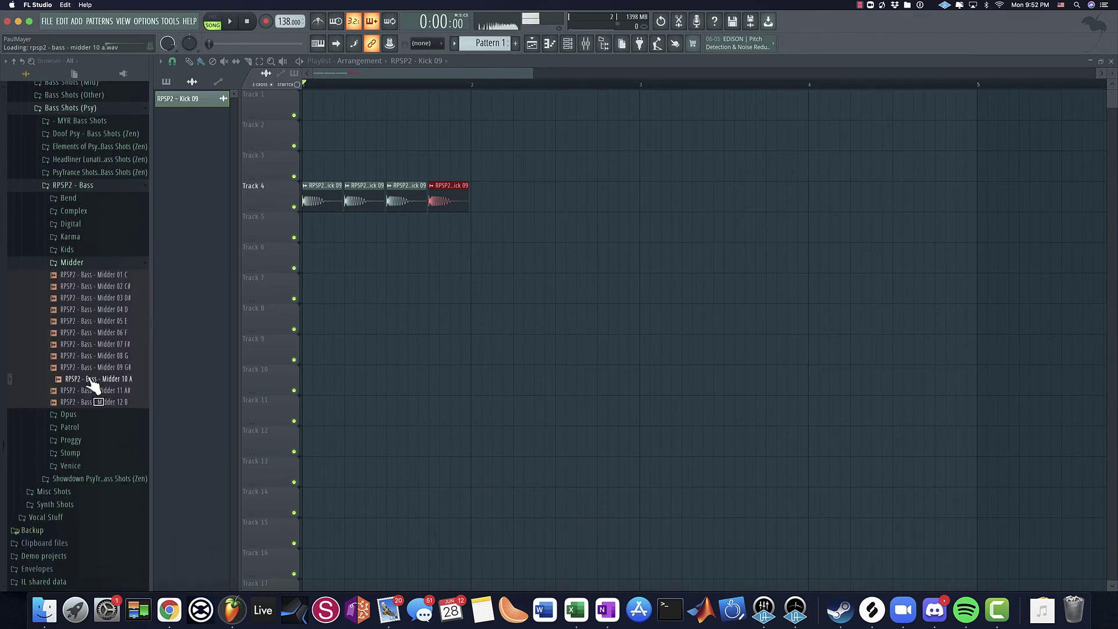
left_click(75, 237)
left_click(115, 354)
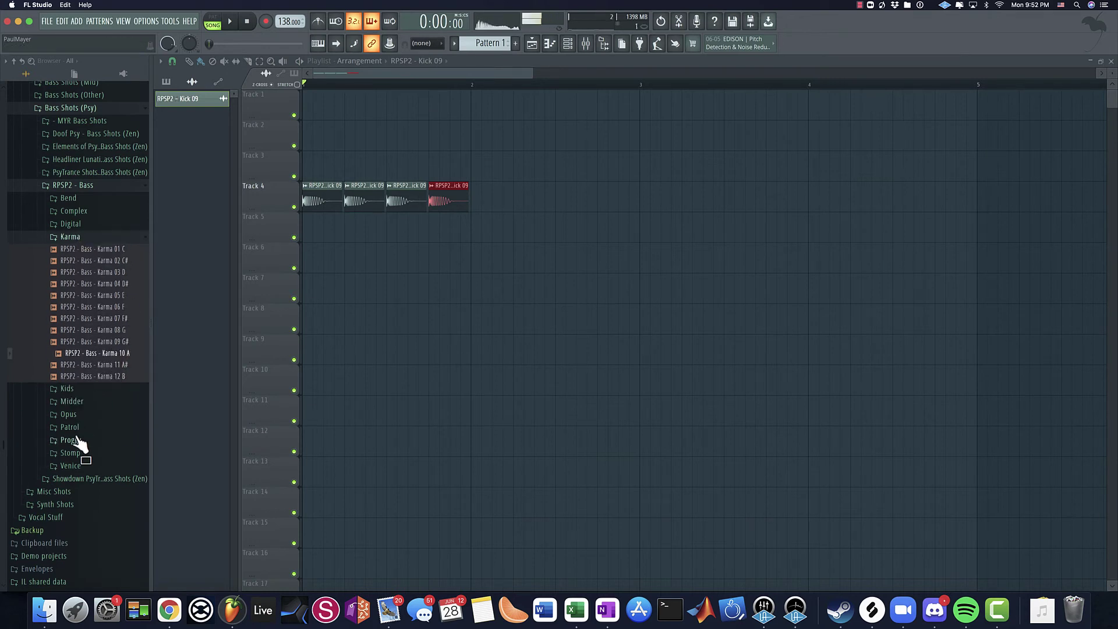
left_click(75, 390)
left_click(93, 505)
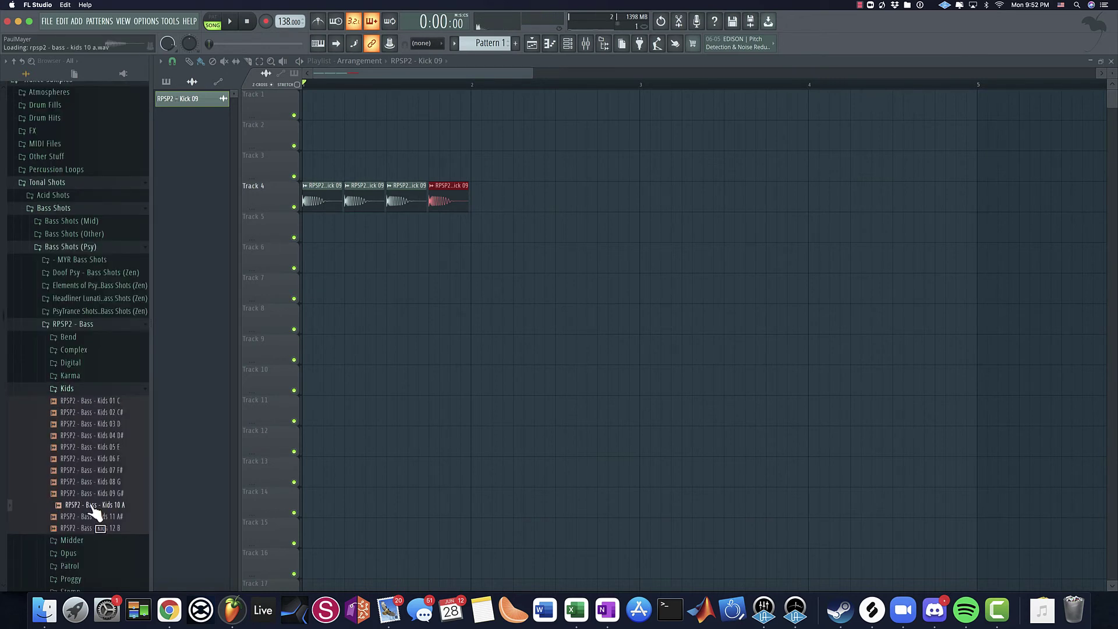
left_click_drag(94, 512, 314, 233)
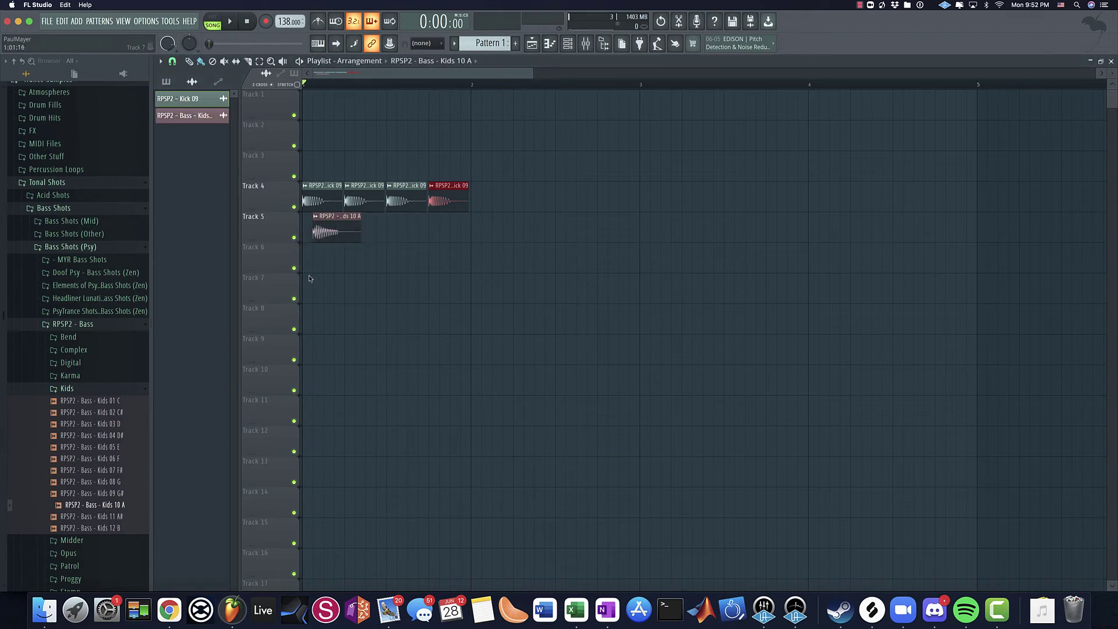
Step: Zoom in, shorten the Kids 10 A clip into a short hit, and delete a stray copy
scroll(352, 302, "down", 5)
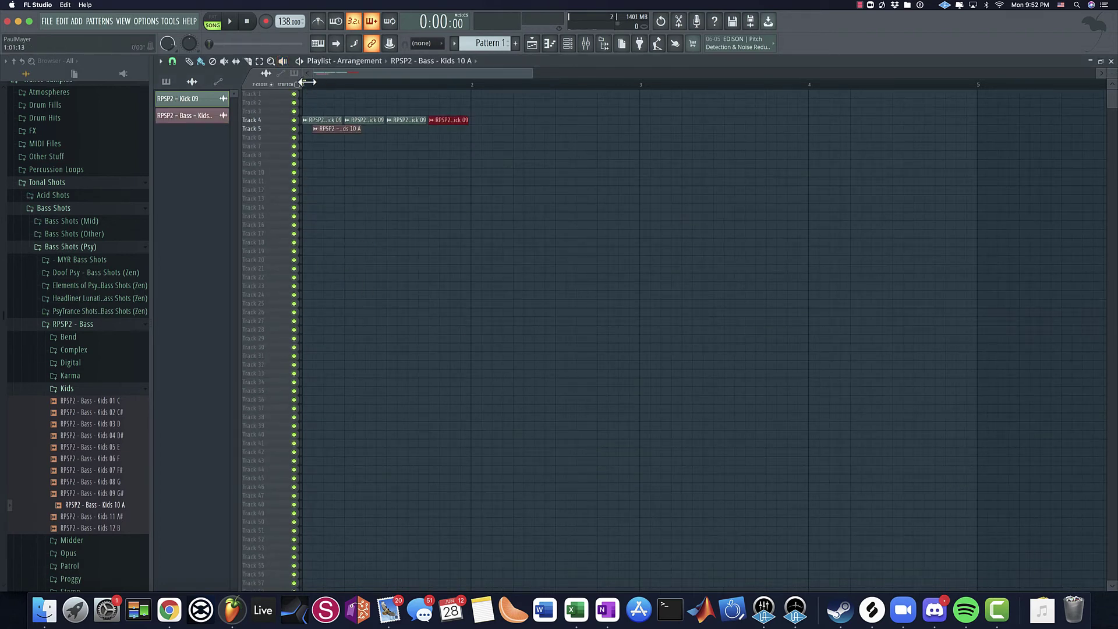
scroll(326, 88, "up", 5)
scroll(355, 177, "left", 2)
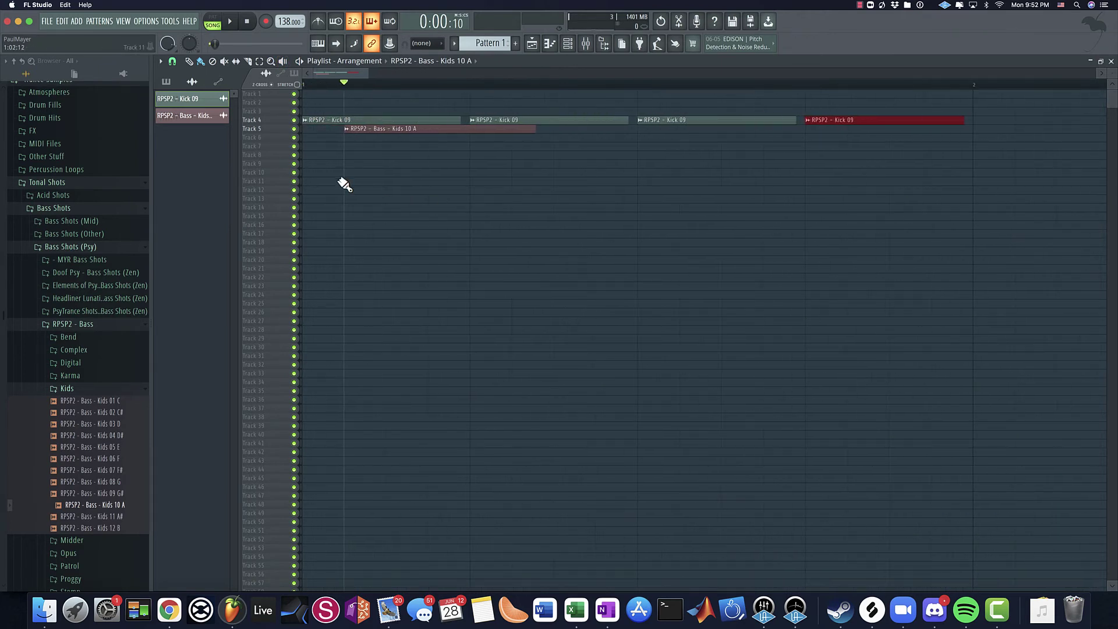
scroll(285, 135, "up", 5)
scroll(337, 147, "up", 4)
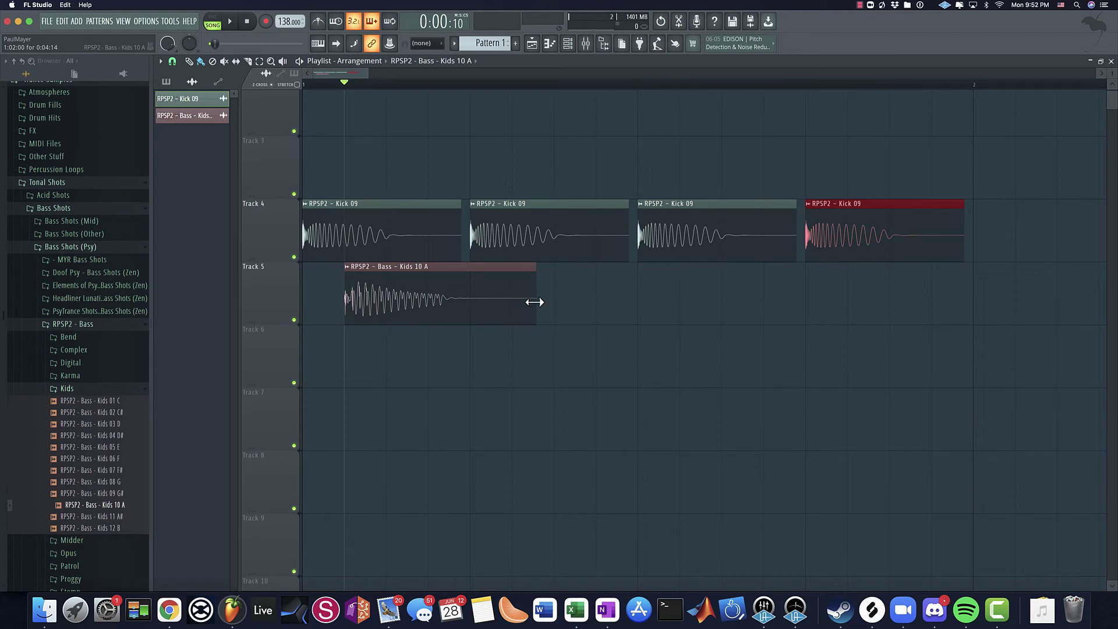
left_click_drag(535, 302, 404, 294)
right_click(409, 289)
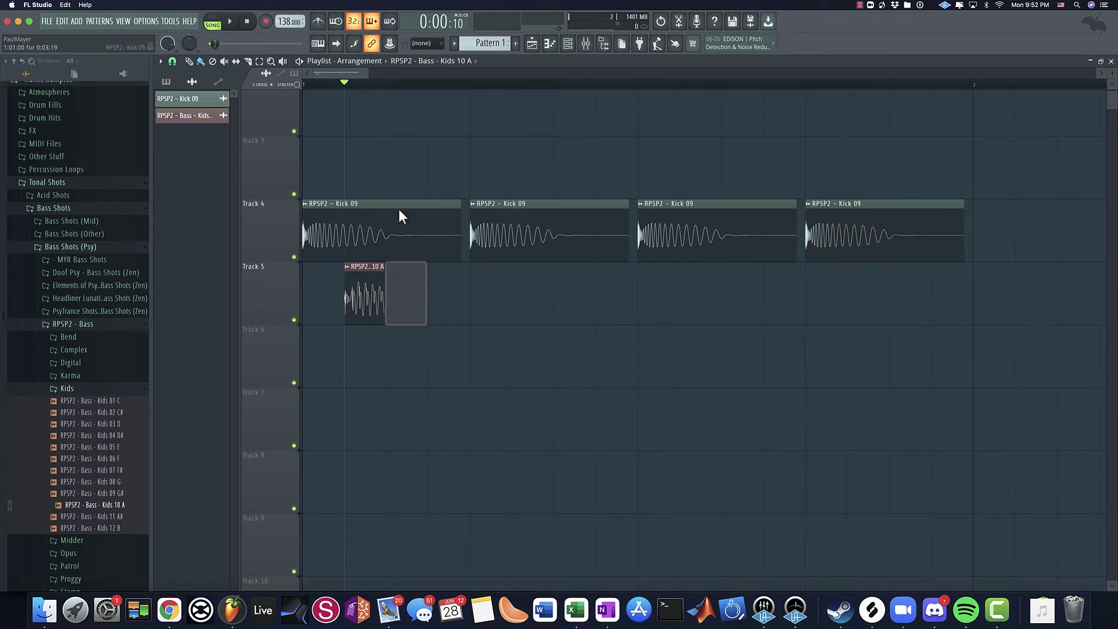
Step: With finer snap, add two more Kids 10 A hits and copy the three after the next kick
left_click(171, 61)
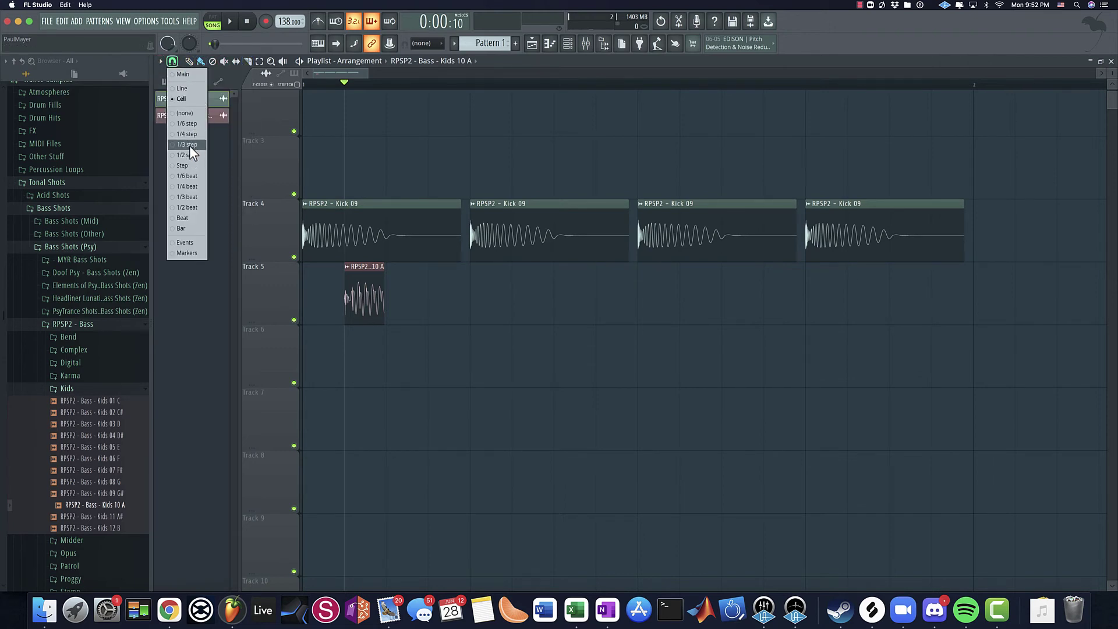
left_click(190, 154)
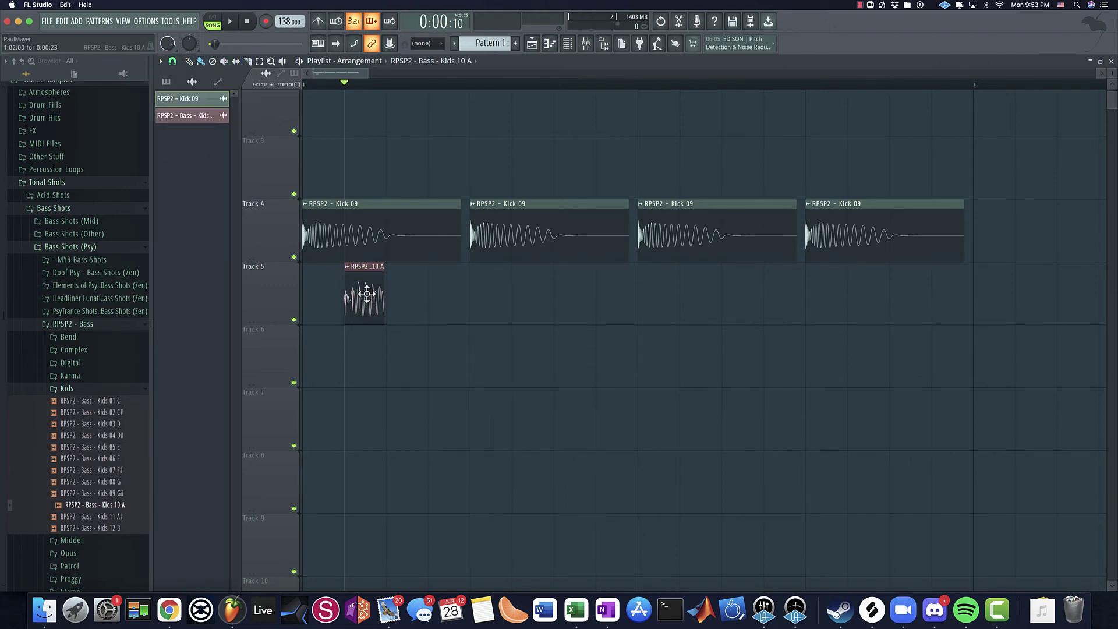
left_click(401, 297)
left_click(441, 298)
key("space")
key("space")
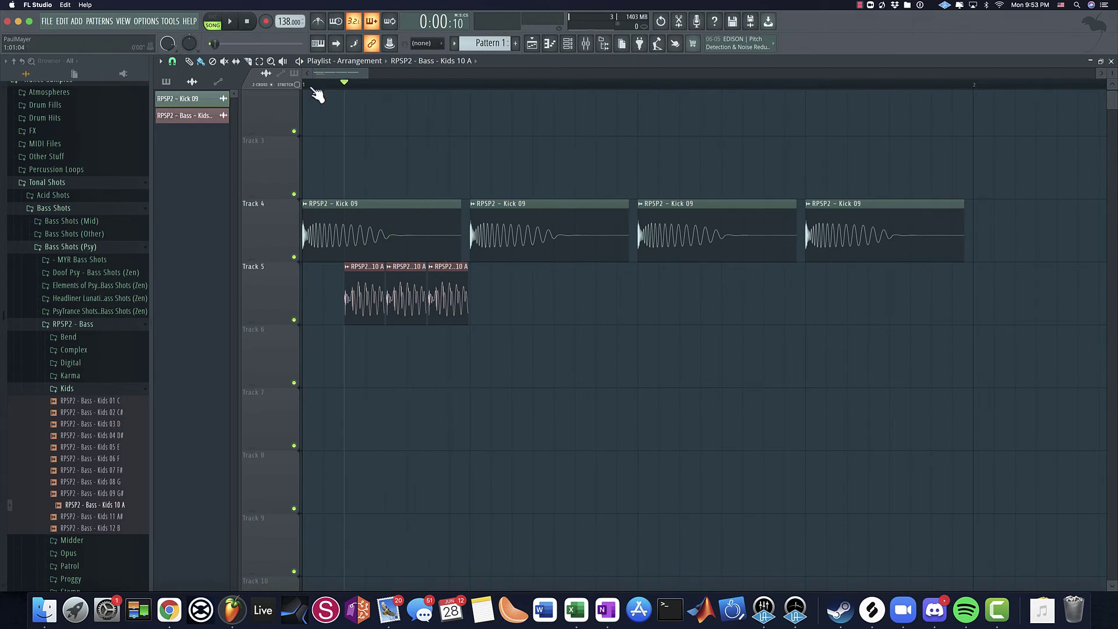
key("space")
left_click_drag(488, 303, 872, 310)
key("space")
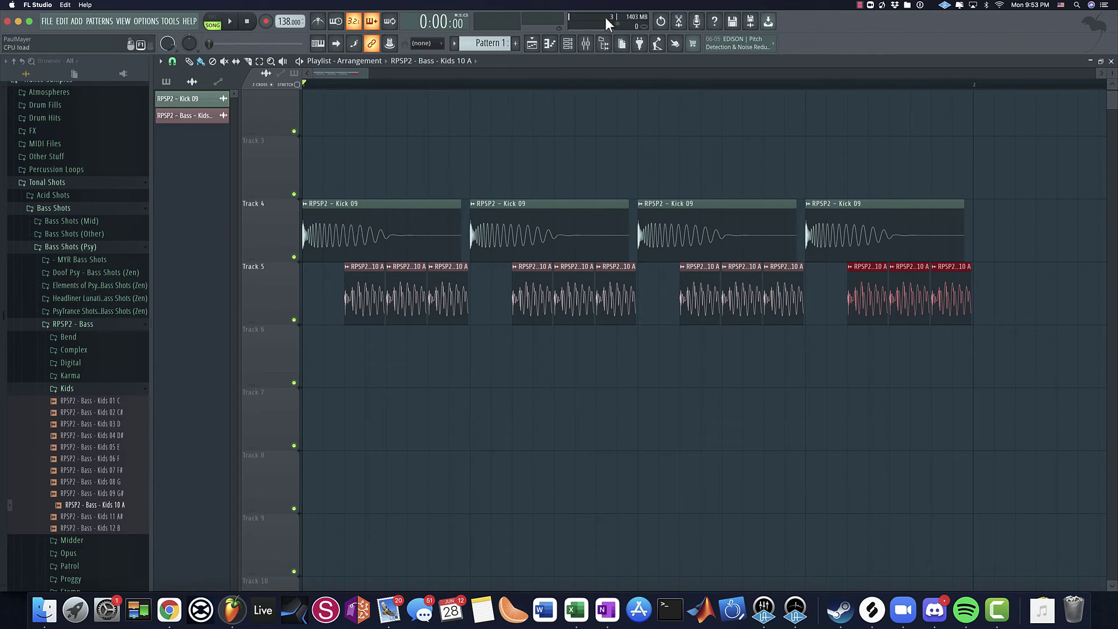
Step: Show the mixer, resize it, and select the Sub insert to view its effects
left_click(585, 44)
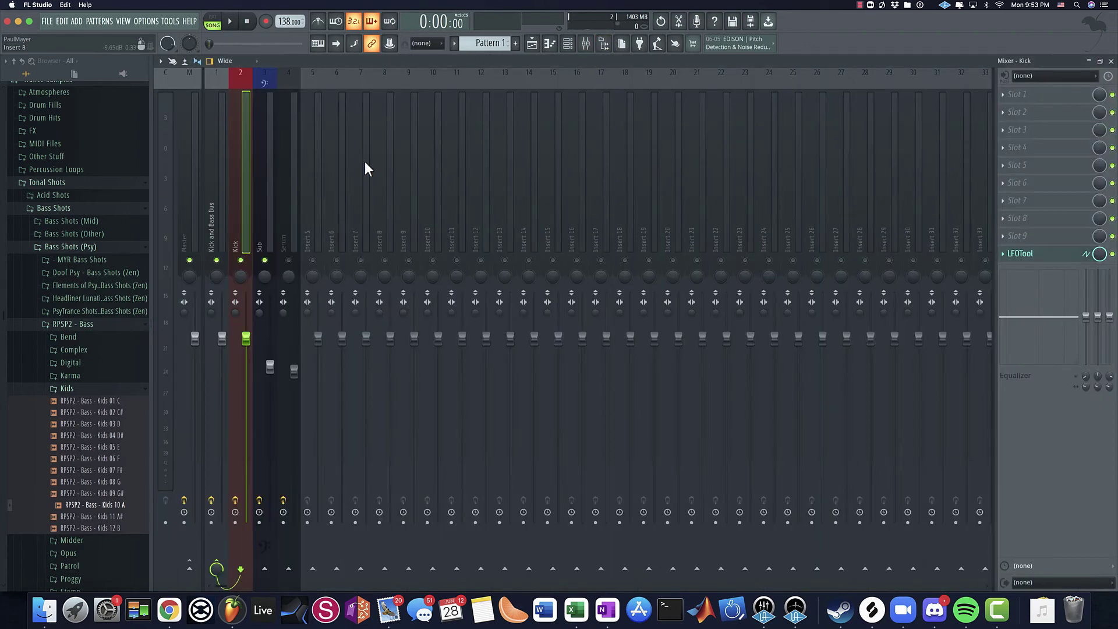
double_click(358, 64)
left_click_drag(946, 239, 925, 235)
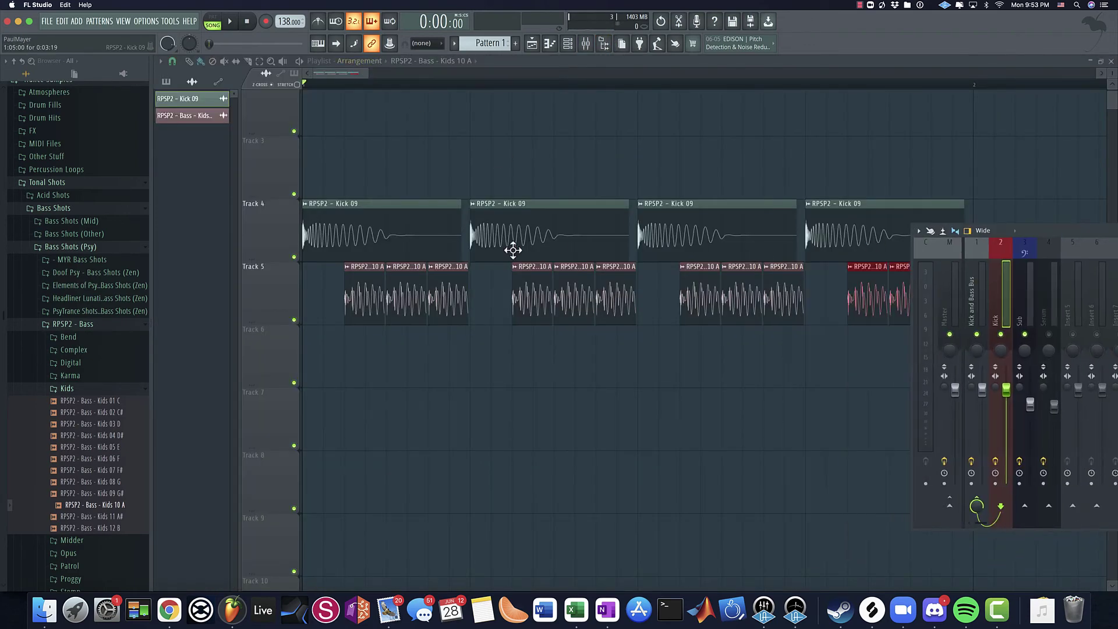
left_click_drag(1097, 227, 950, 239)
double_click(951, 244)
left_click(265, 224)
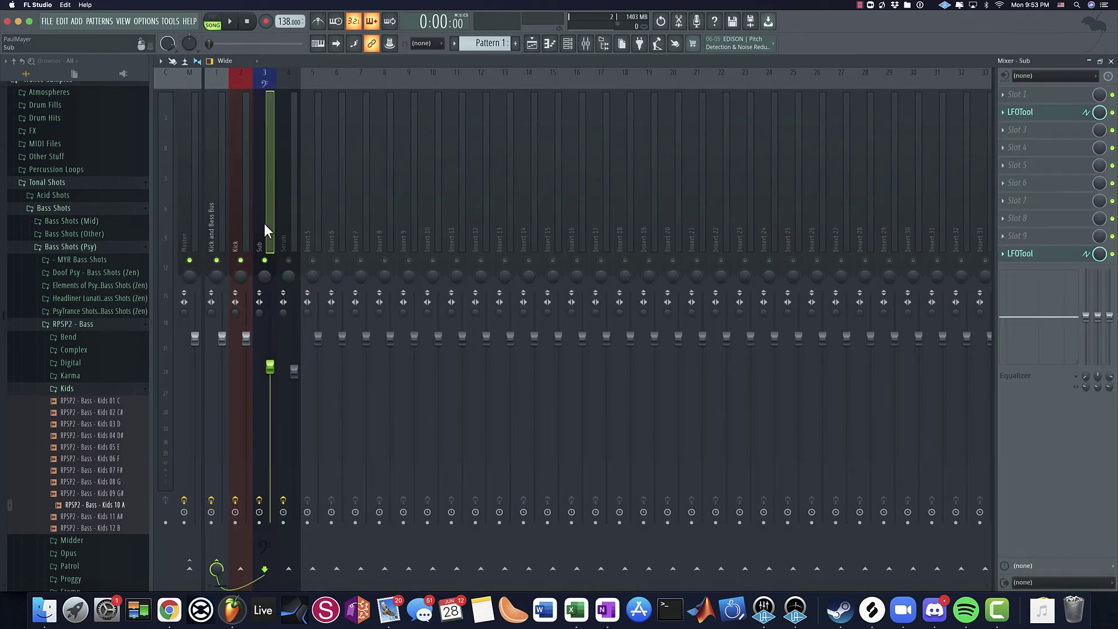
double_click(522, 62)
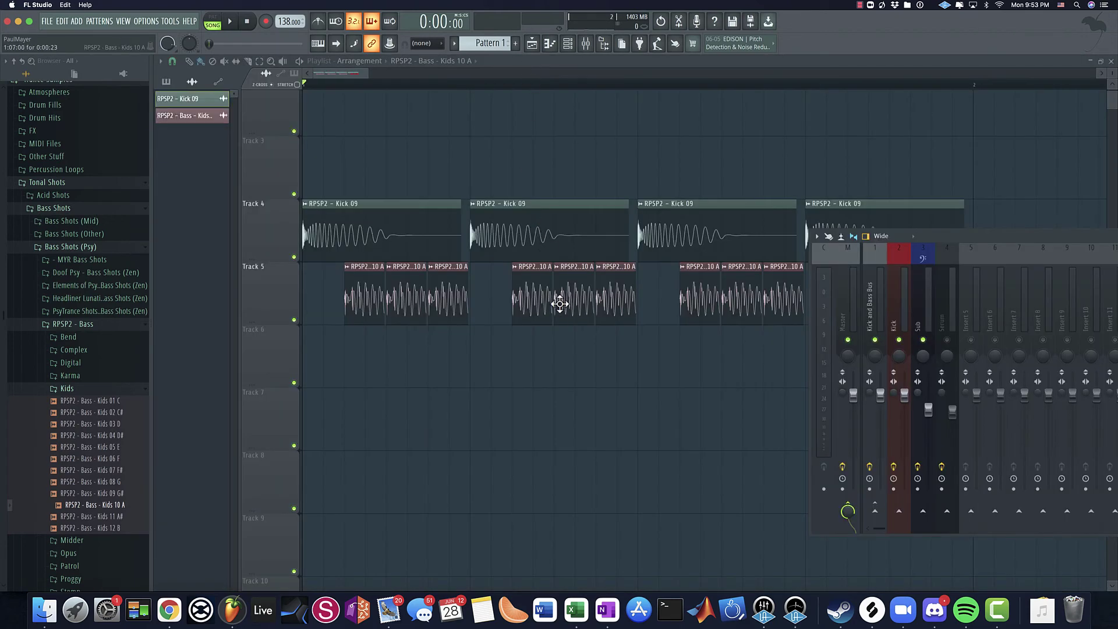
Step: While the song plays, lower the Sub fader to about -13.0 dB (49%)
double_click(541, 293)
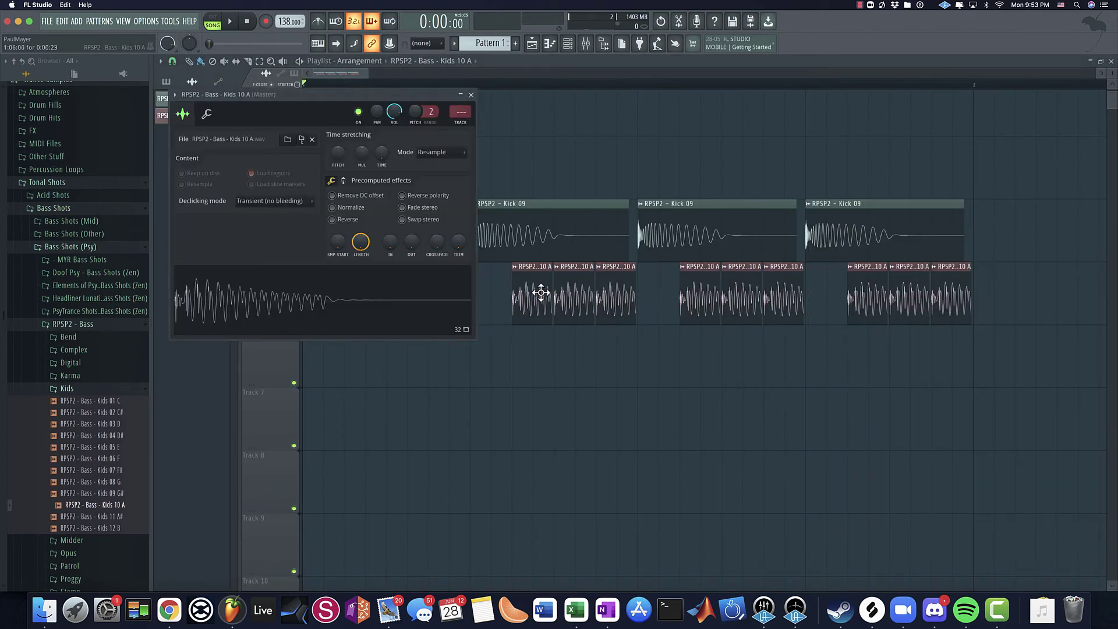
key("space")
left_click(471, 95)
key("F9")
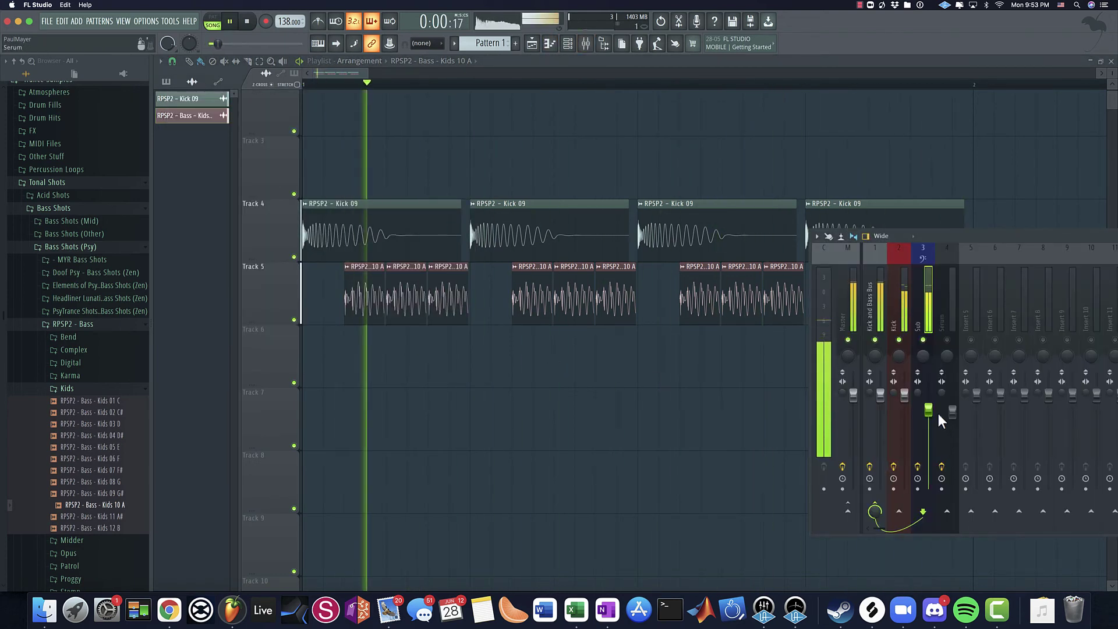
left_click_drag(928, 410, 929, 443)
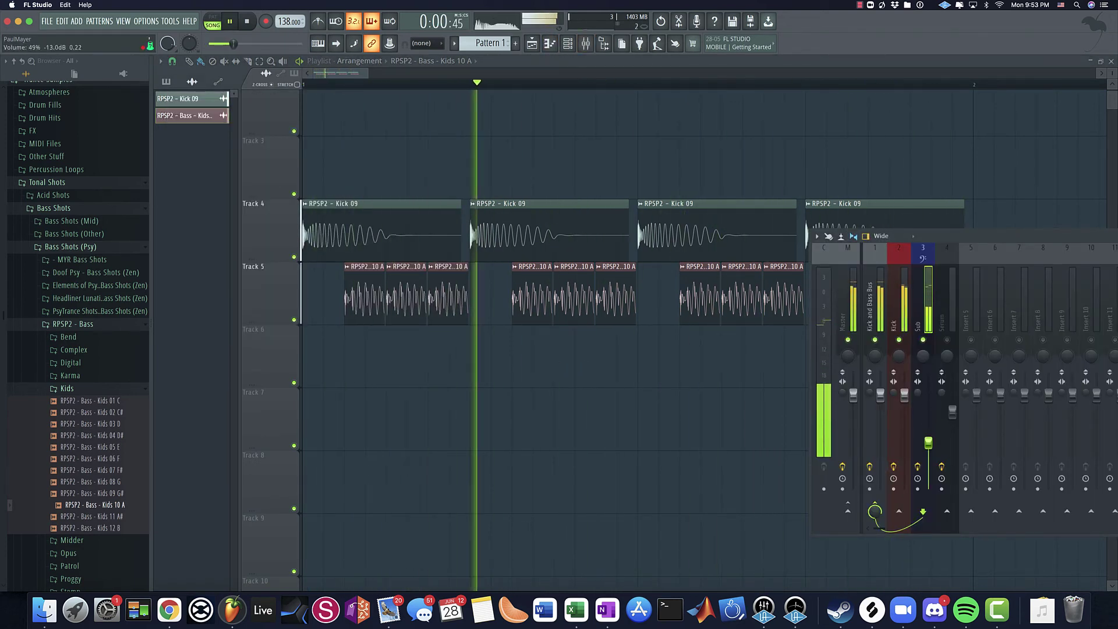
left_click_drag(1023, 233, 1046, 225)
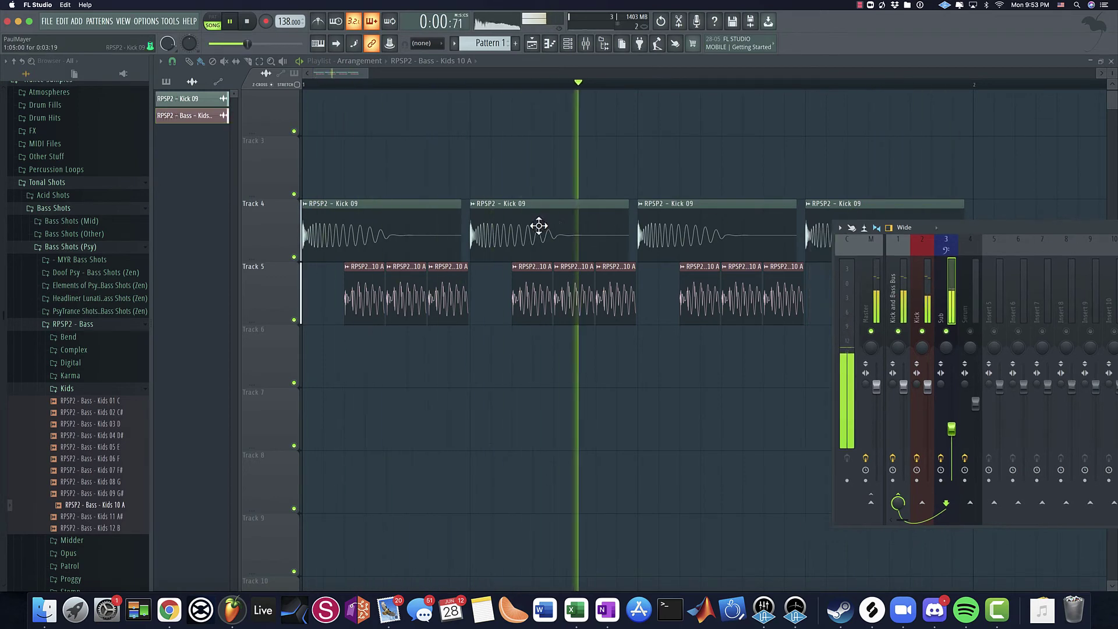
double_click(949, 227)
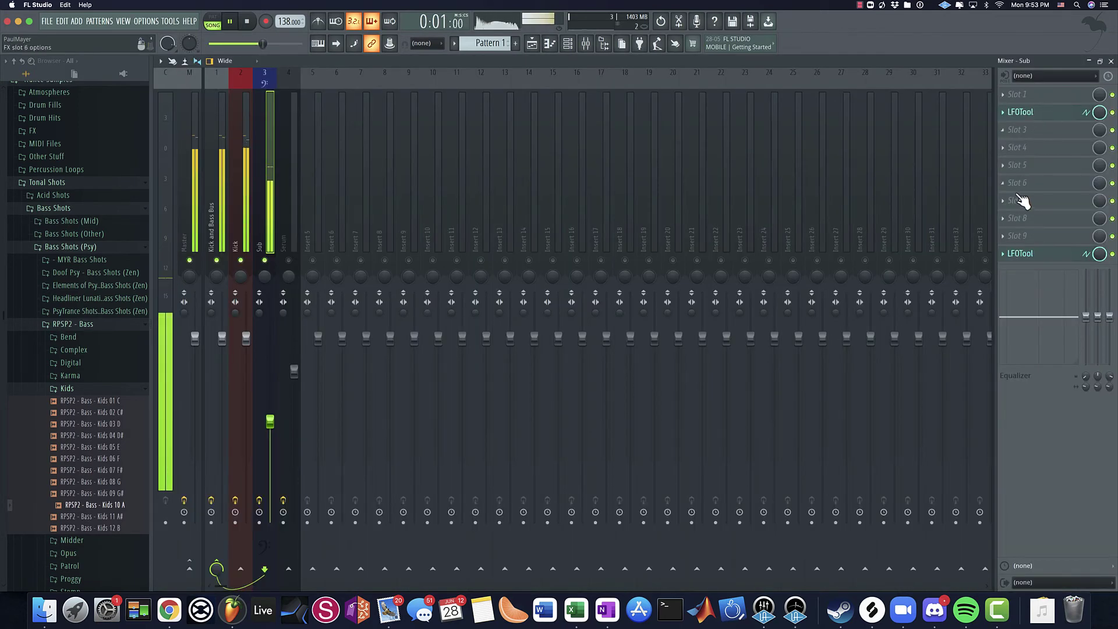
Step: Open LFOTool on the Sub insert and switch off its split crossover
left_click(1022, 201)
left_click(1043, 119)
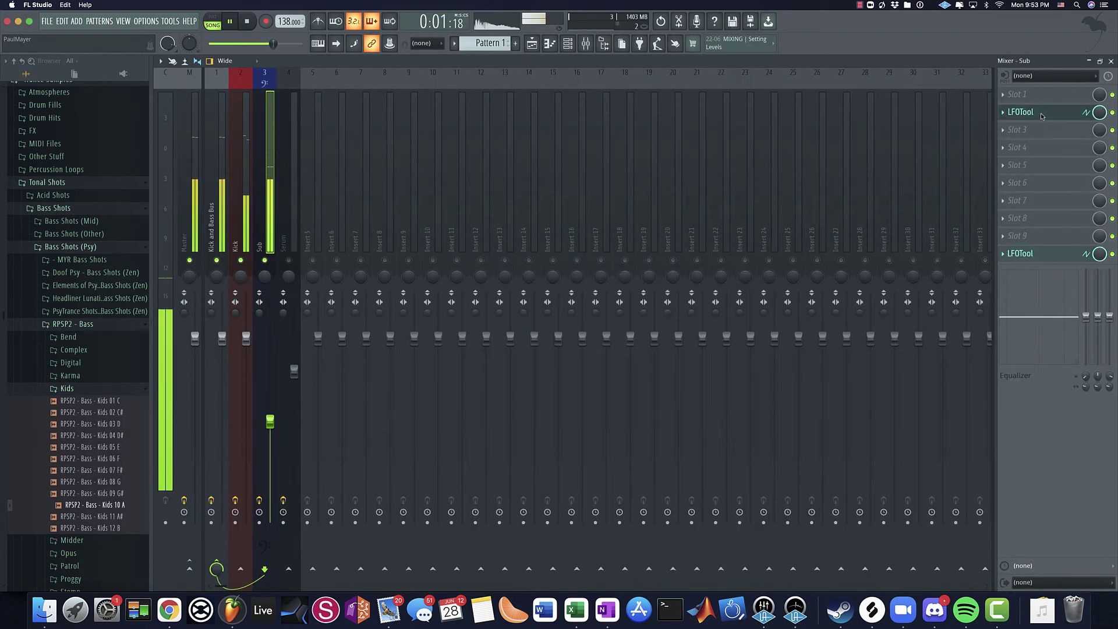
left_click(1043, 117)
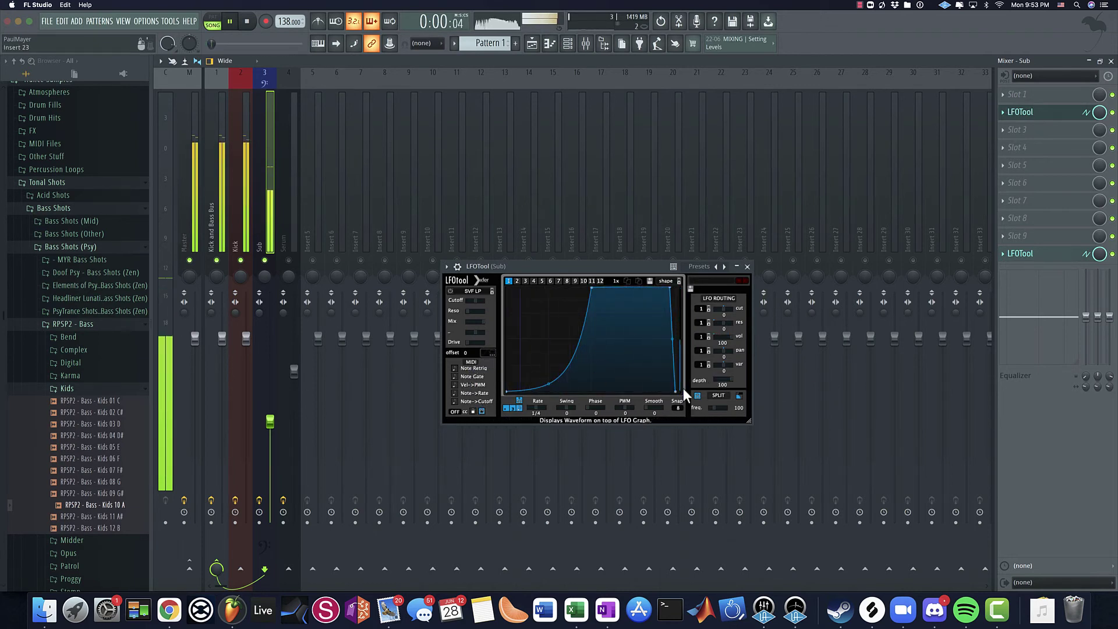
left_click(697, 395)
key("space")
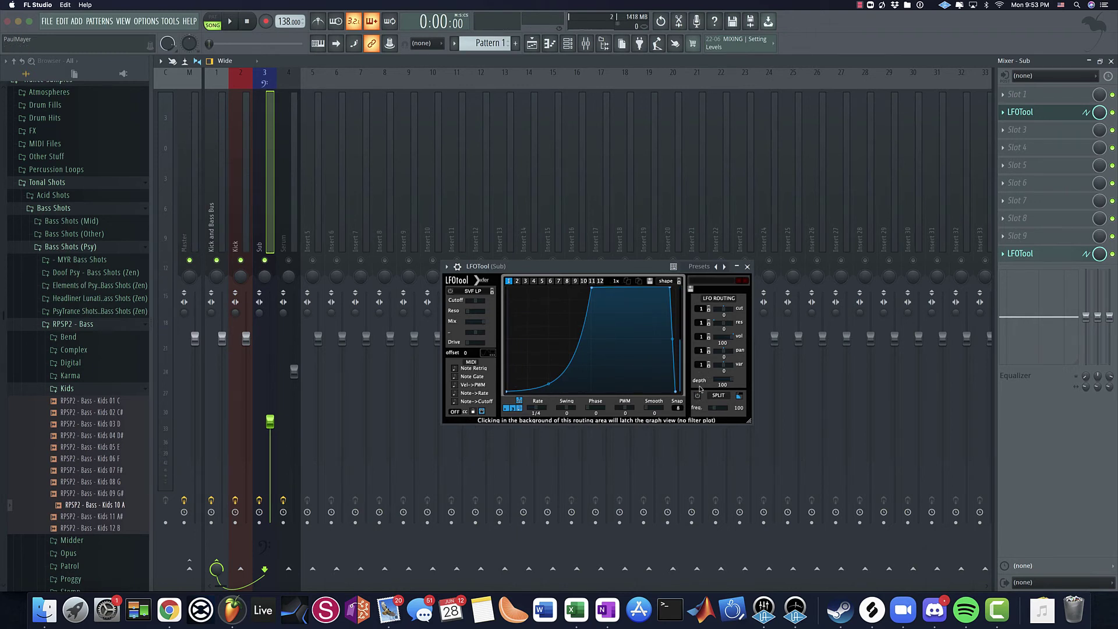
Step: During playback, switch LFOTool's split crossover back on and bring the playlist in front of the mixer
key("space")
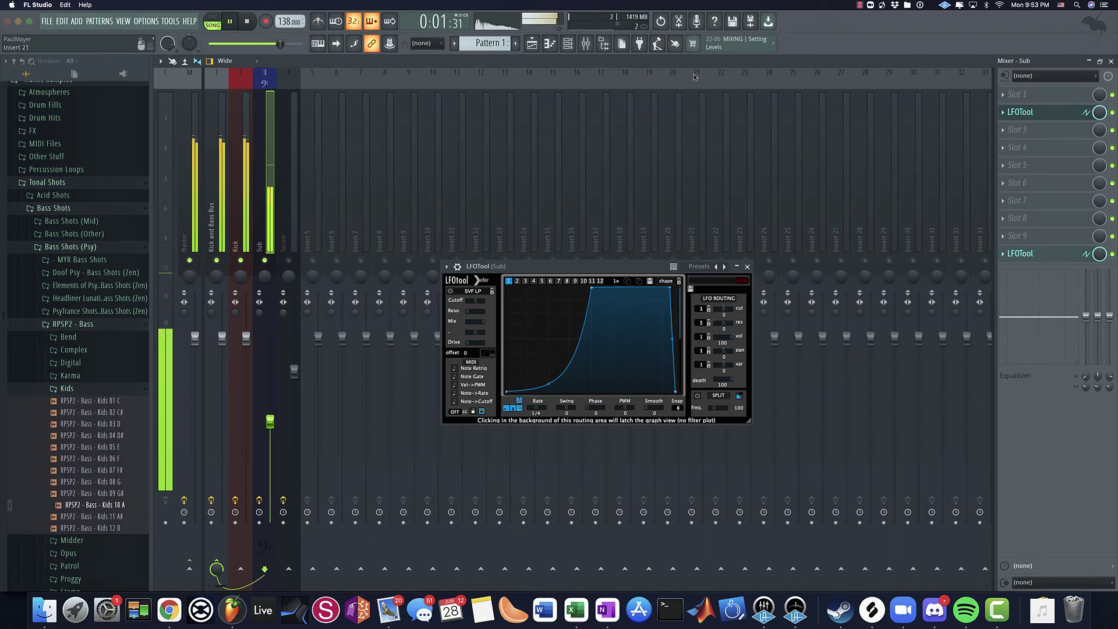
key("F5")
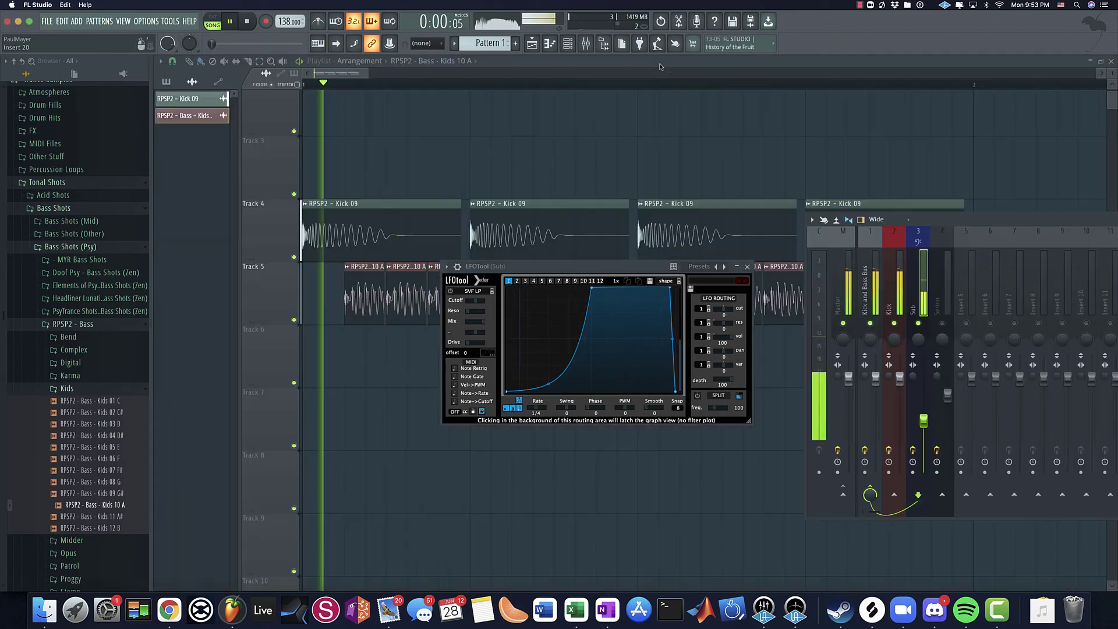
left_click(697, 396)
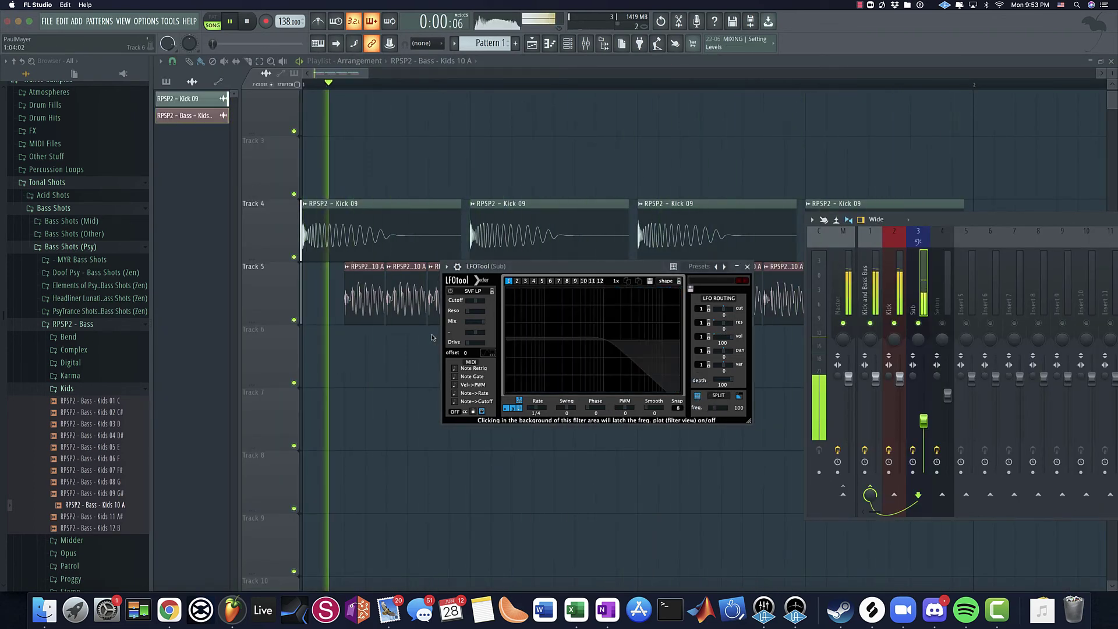
key("space")
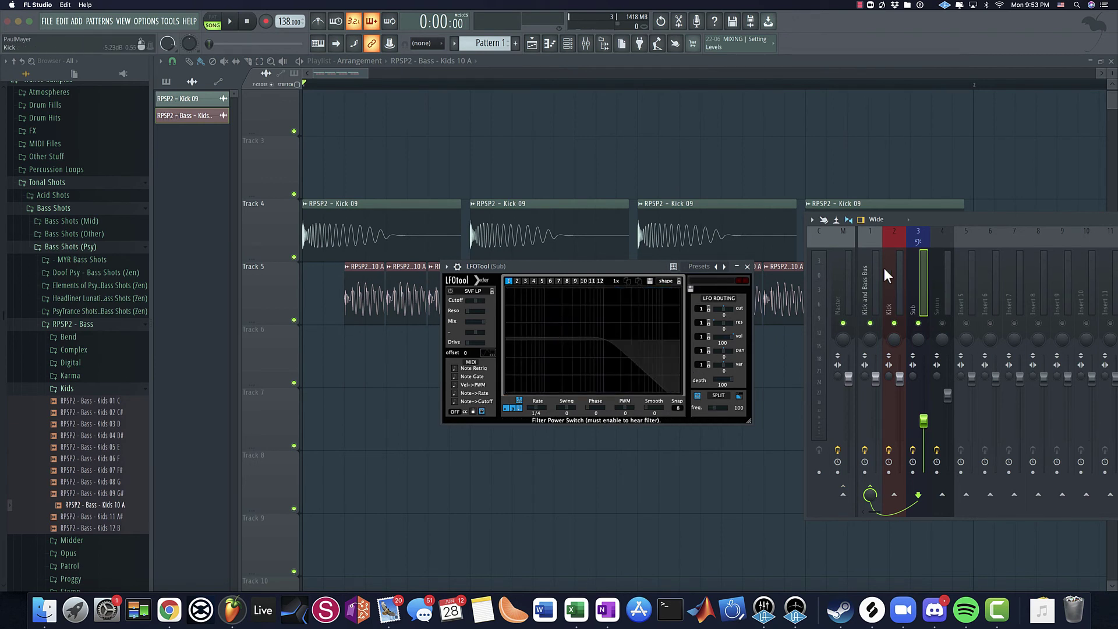
left_click_drag(928, 221, 784, 292)
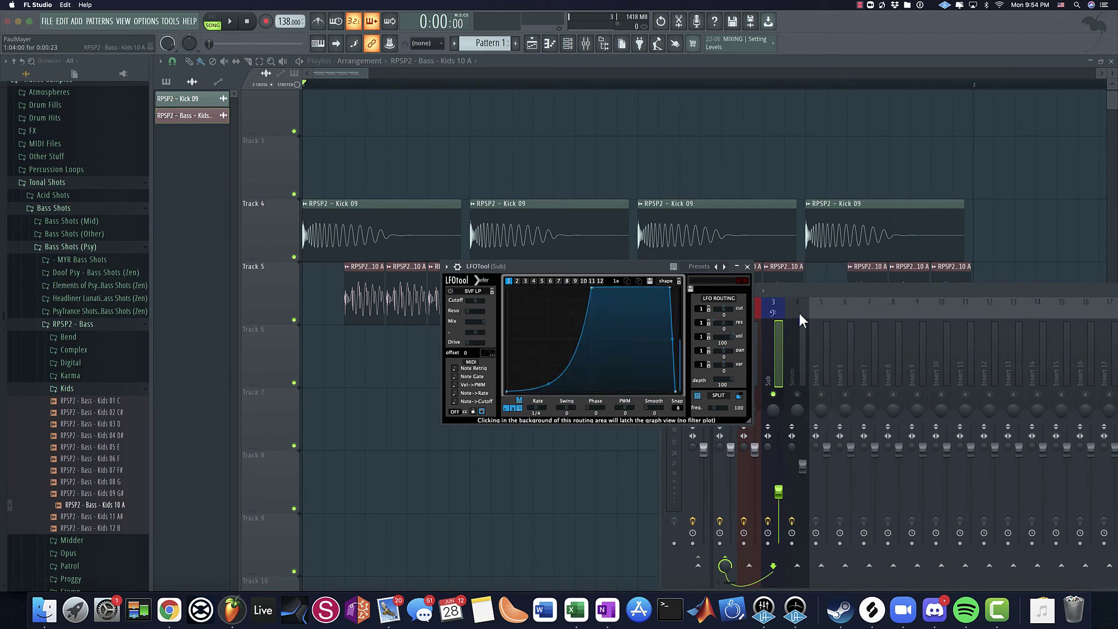
left_click(417, 306)
scroll(422, 305, "down", 1)
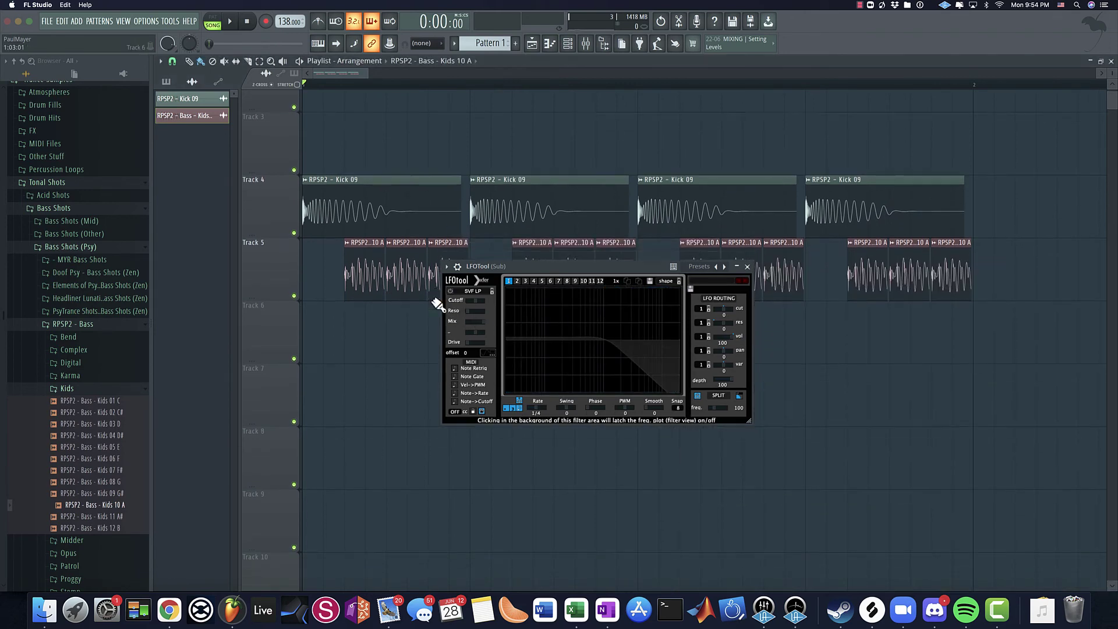
Step: Close LFOTool and move each of the four groups' first bass clips down to Track 6
left_click(748, 266)
left_click_drag(367, 270, 372, 330)
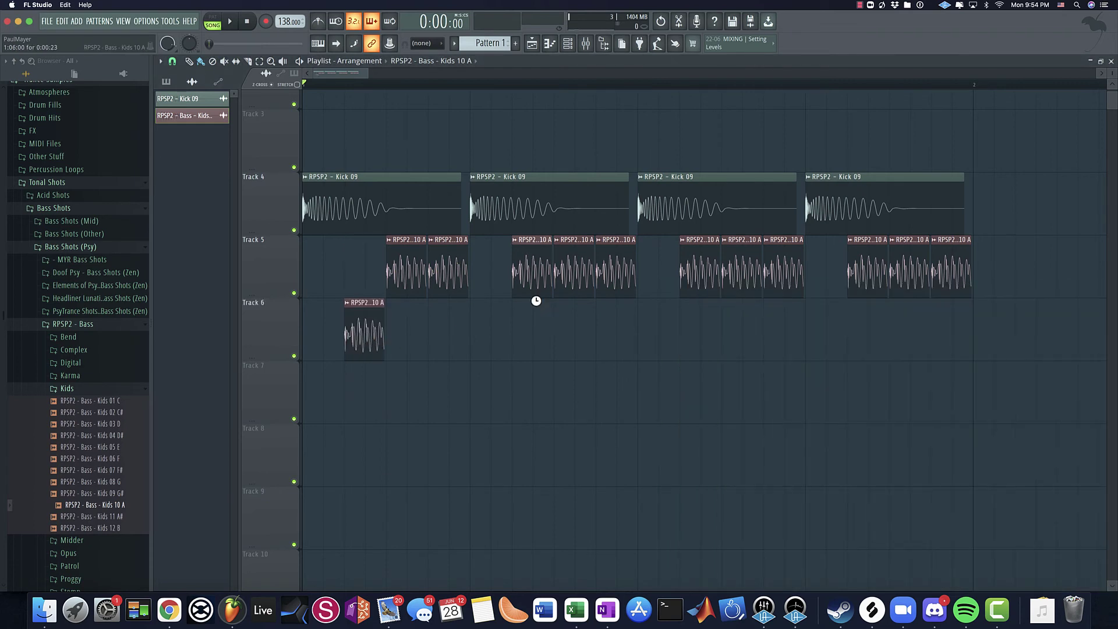
left_click_drag(536, 296, 528, 344)
left_click_drag(695, 274, 711, 339)
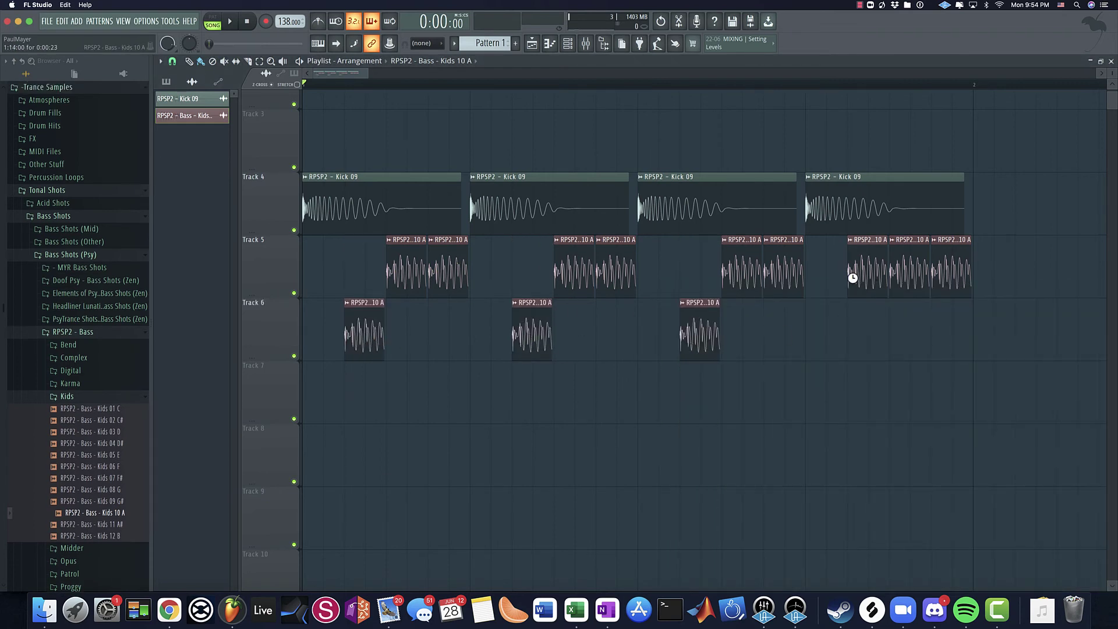
left_click_drag(853, 278, 856, 338)
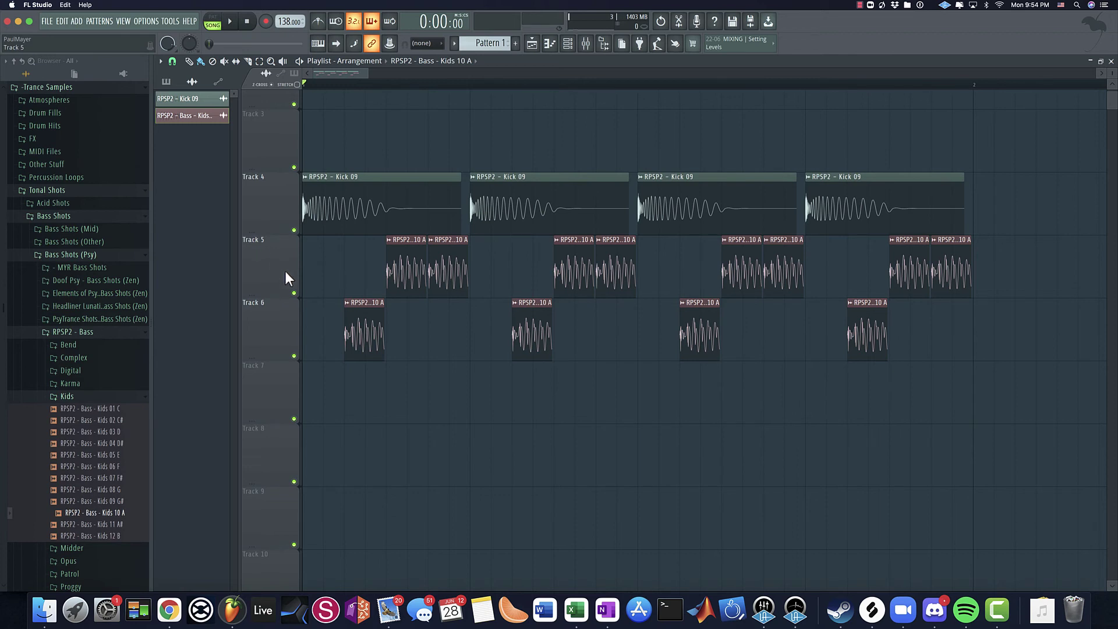
Step: Make Track 5 an audio track on Insert 10 and Track 6 an audio track on Insert 11
right_click(289, 291)
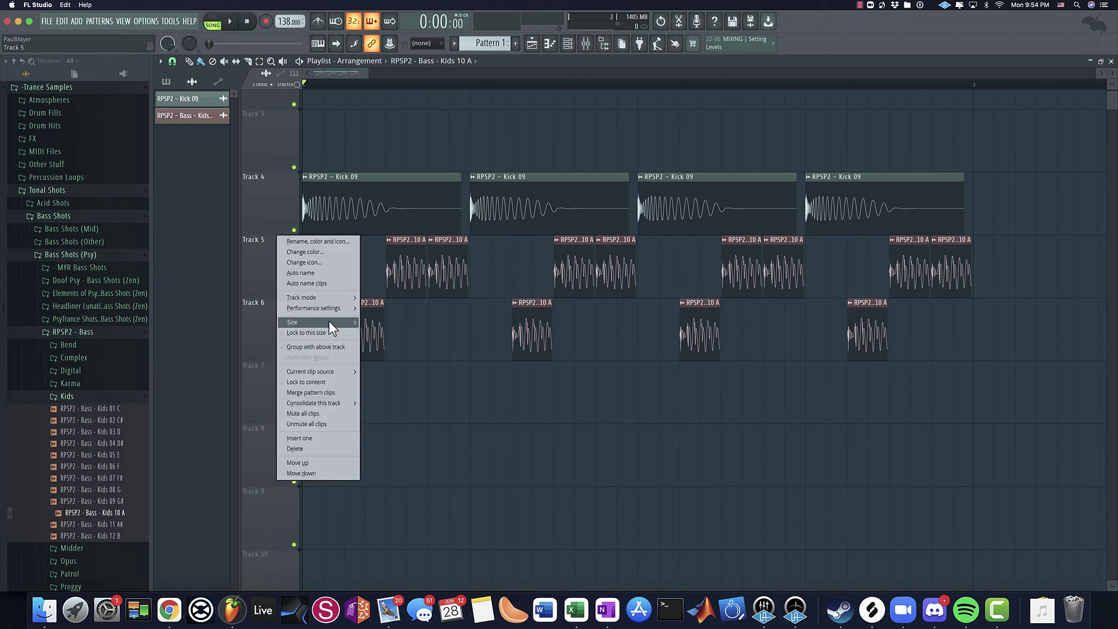
mouse_move(328, 296)
mouse_move(405, 310)
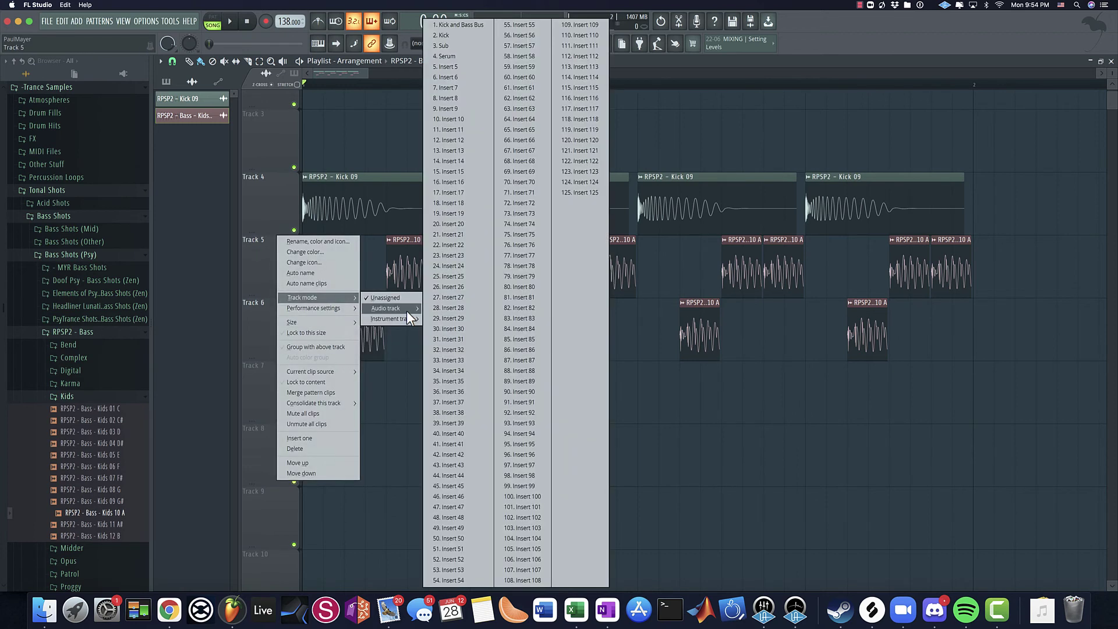
left_click(460, 120)
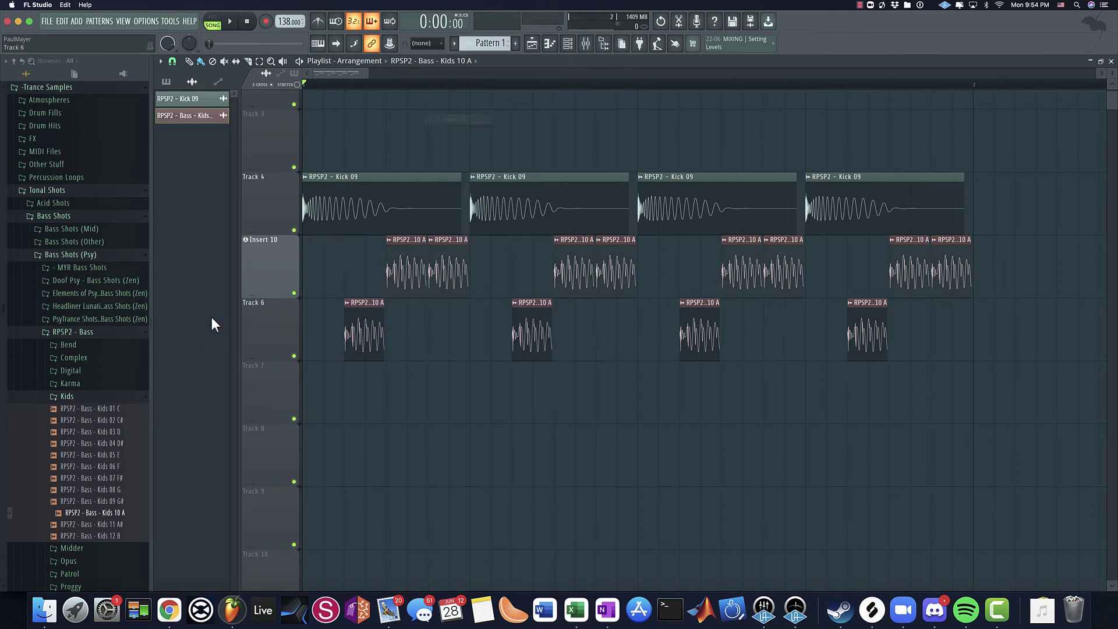
right_click(274, 316)
mouse_move(336, 360)
mouse_move(382, 371)
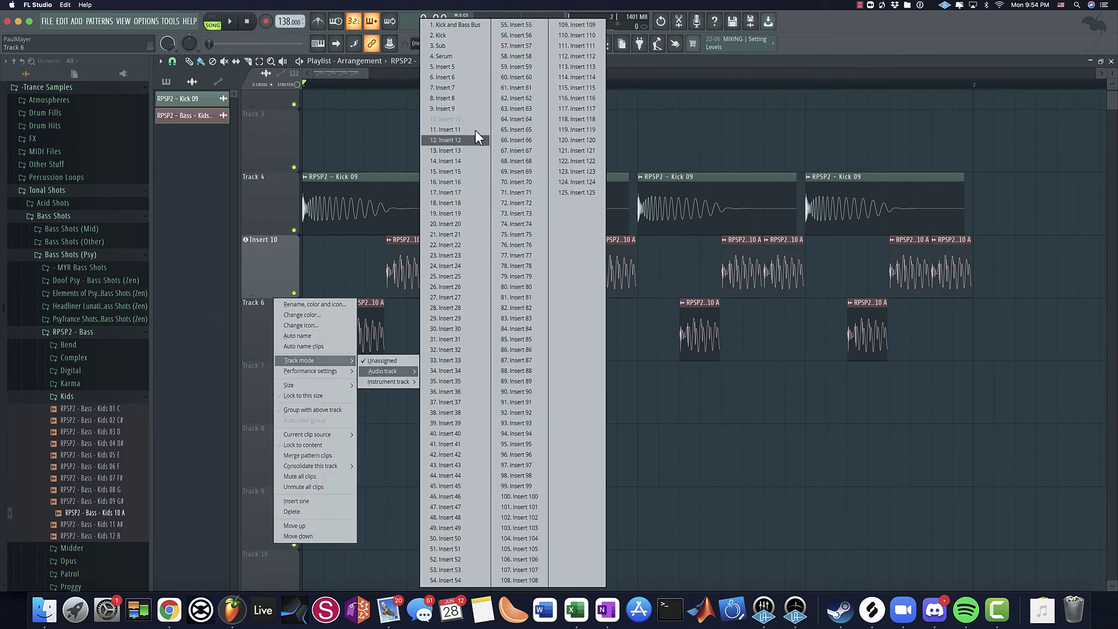
left_click(463, 130)
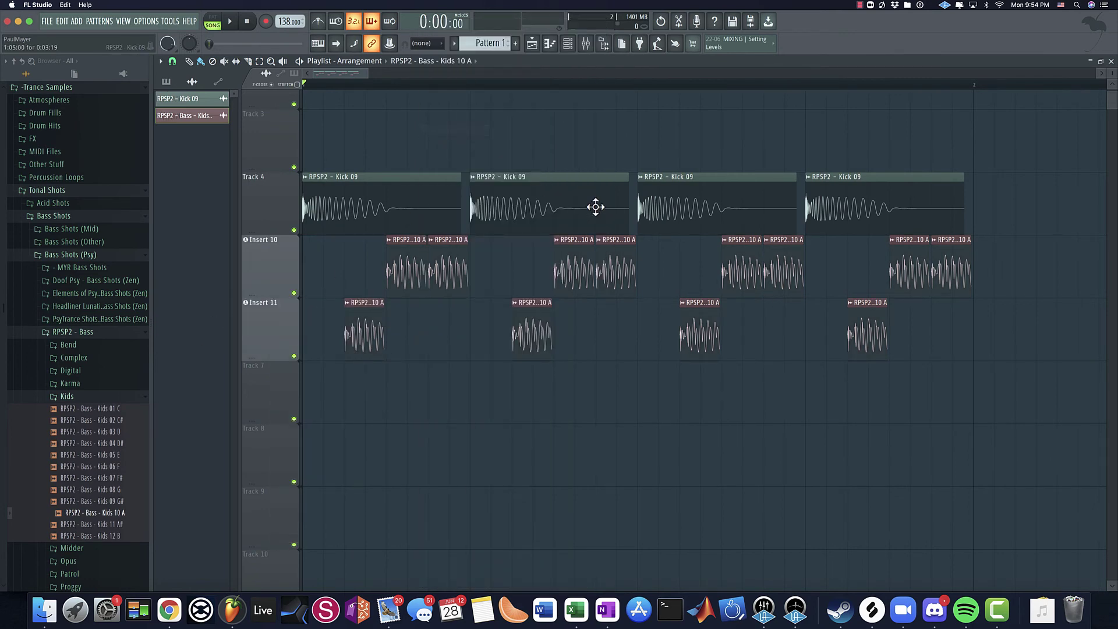
left_click(601, 44)
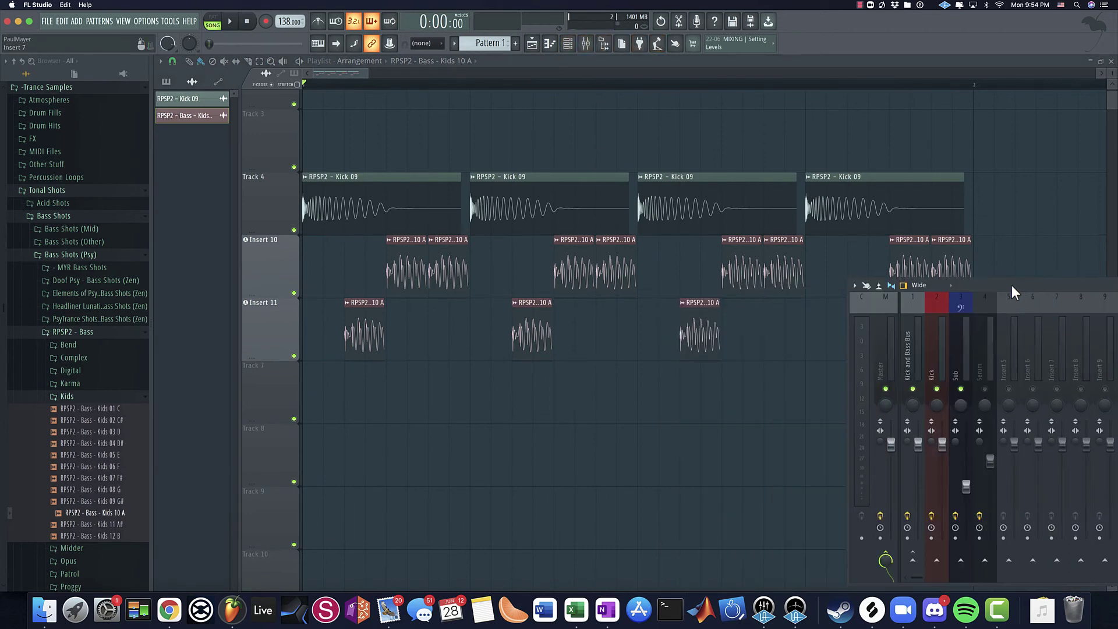
Step: Turn down the Insert 11 volume while auditioning in the full-size mixer
double_click(1004, 281)
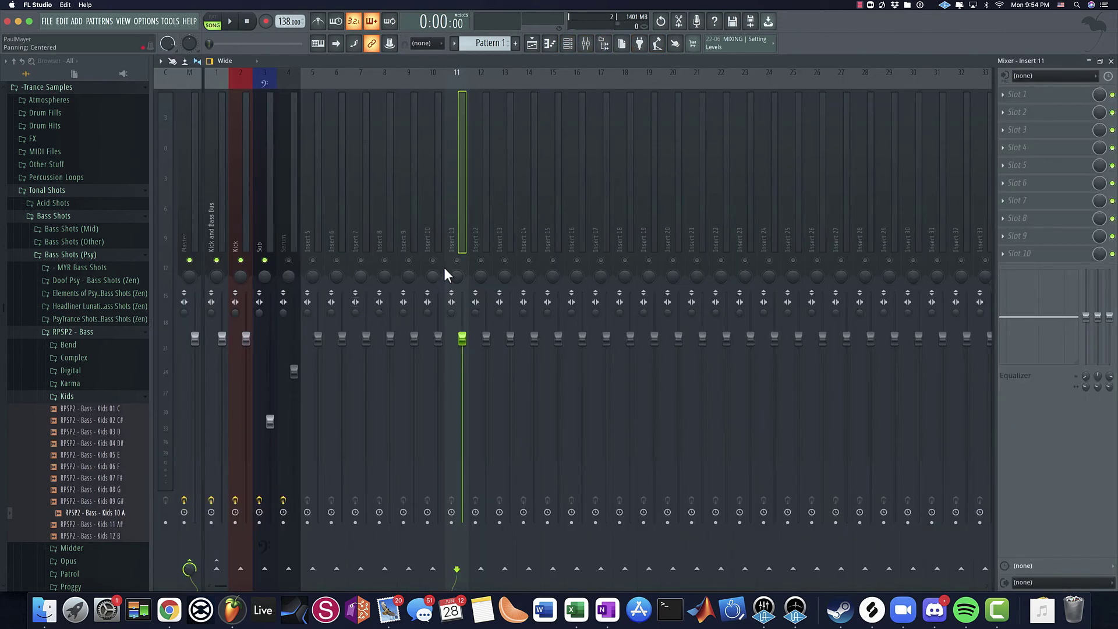
key("space")
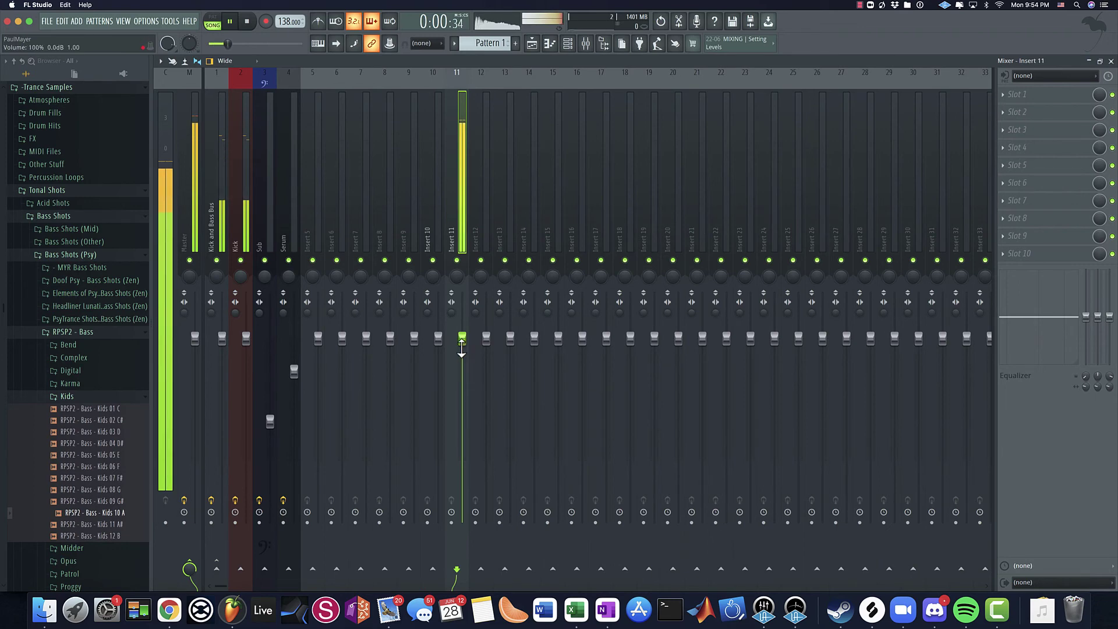
left_click_drag(462, 348, 462, 379)
key("space")
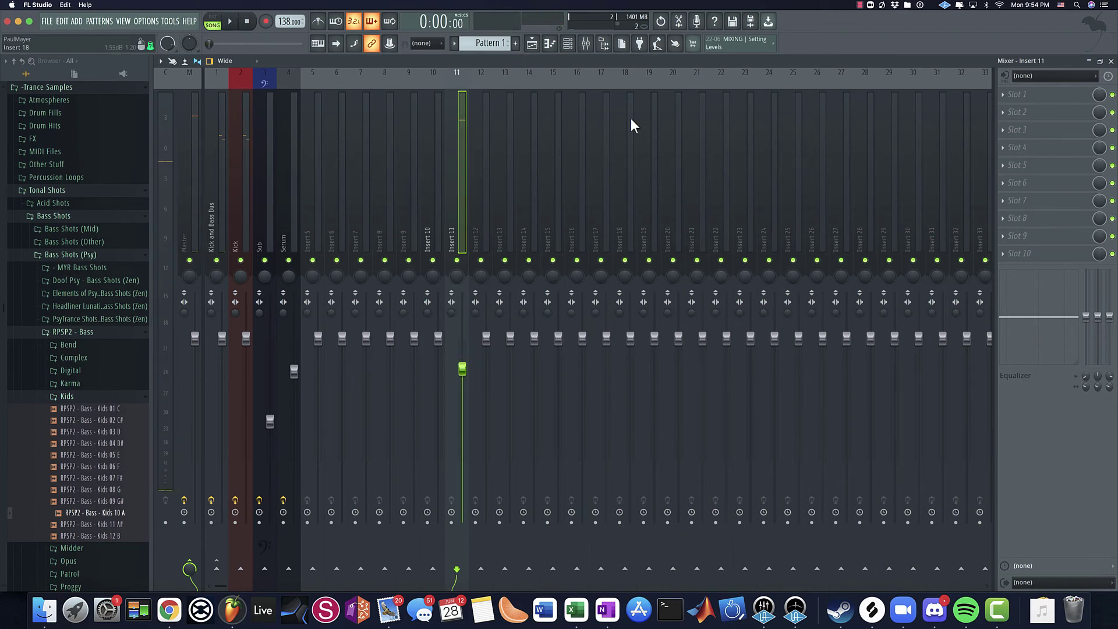
double_click(618, 67)
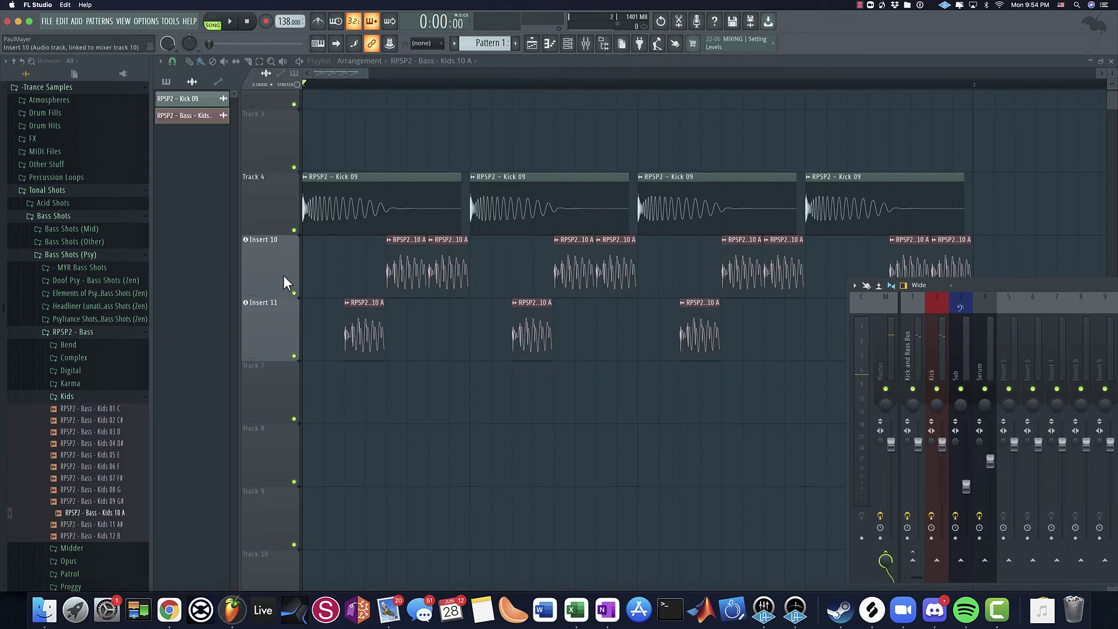
key("F9")
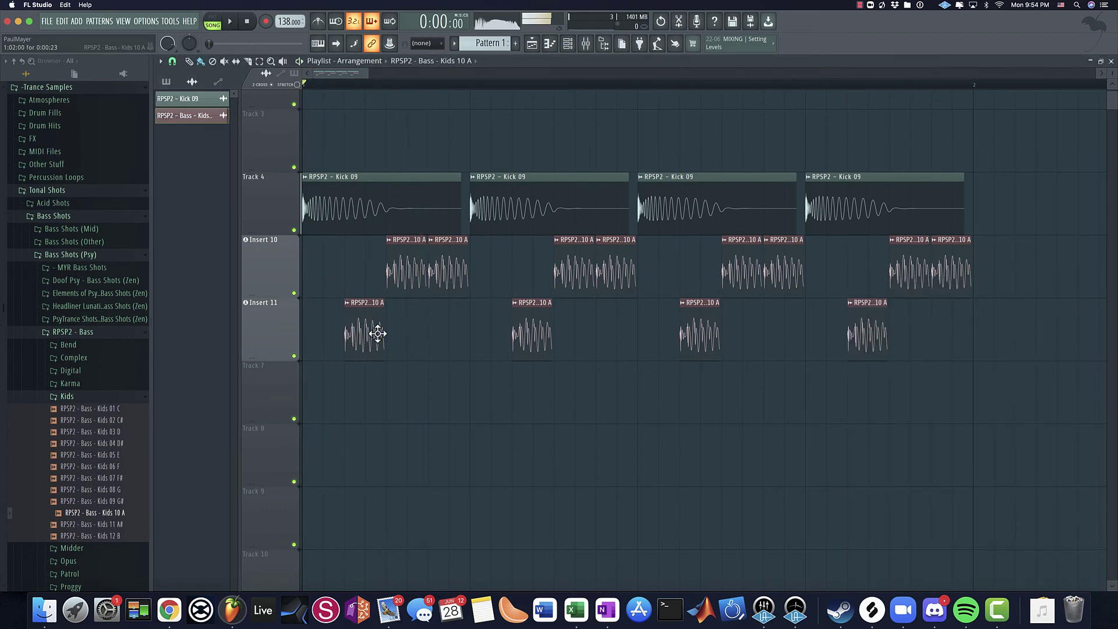
Step: Make the first Insert 11 clip a unique #2 sample and replace the later clips with its clones
double_click(377, 332)
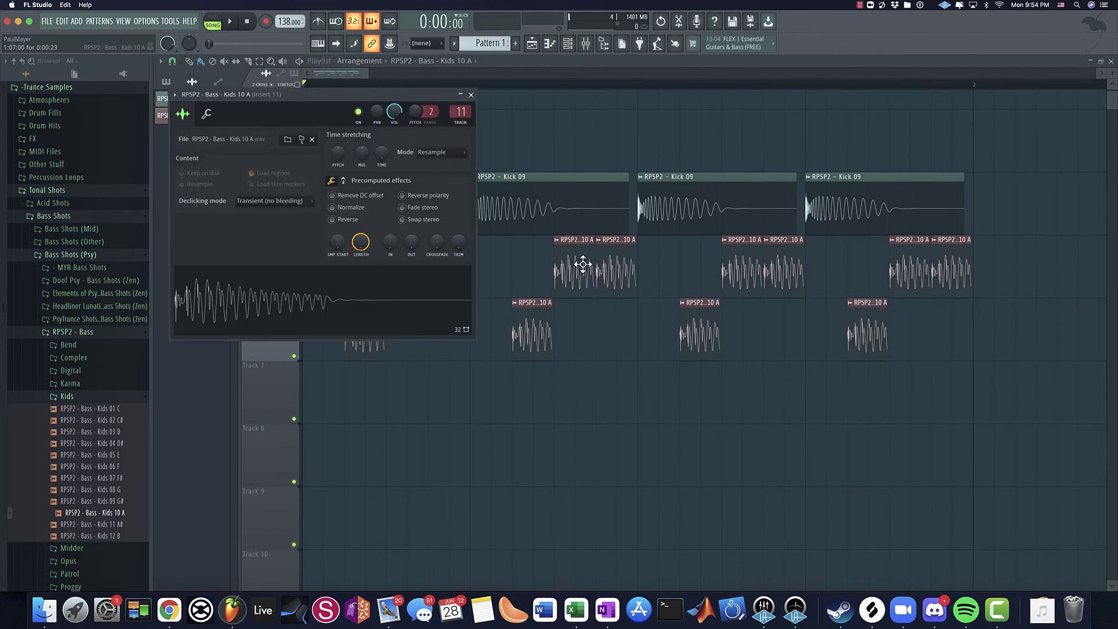
left_click(471, 94)
left_click(348, 302)
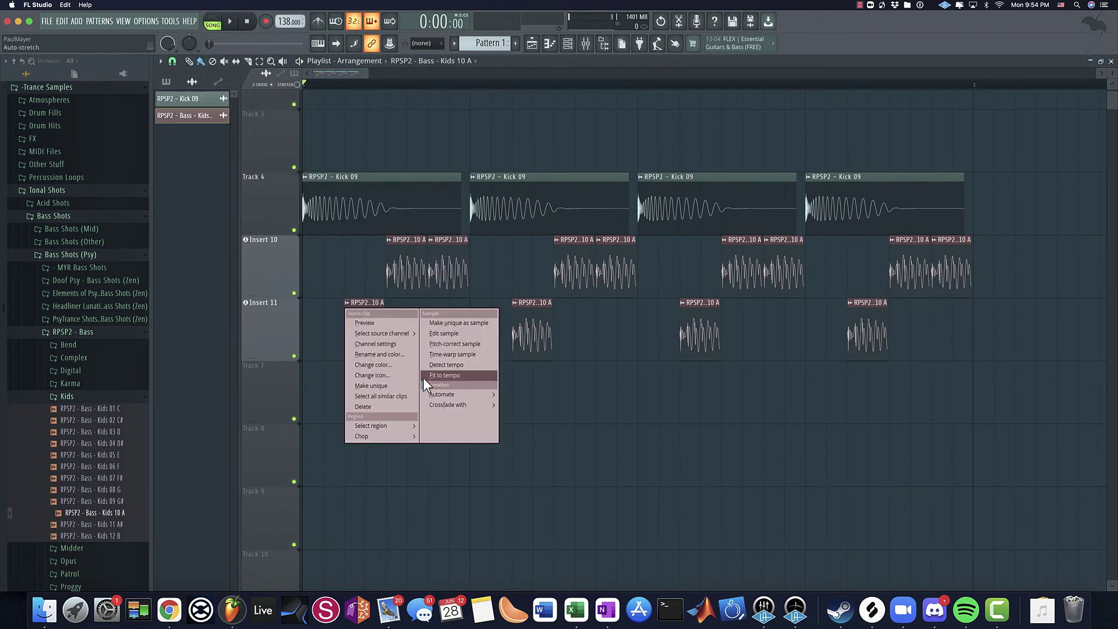
left_click(370, 380)
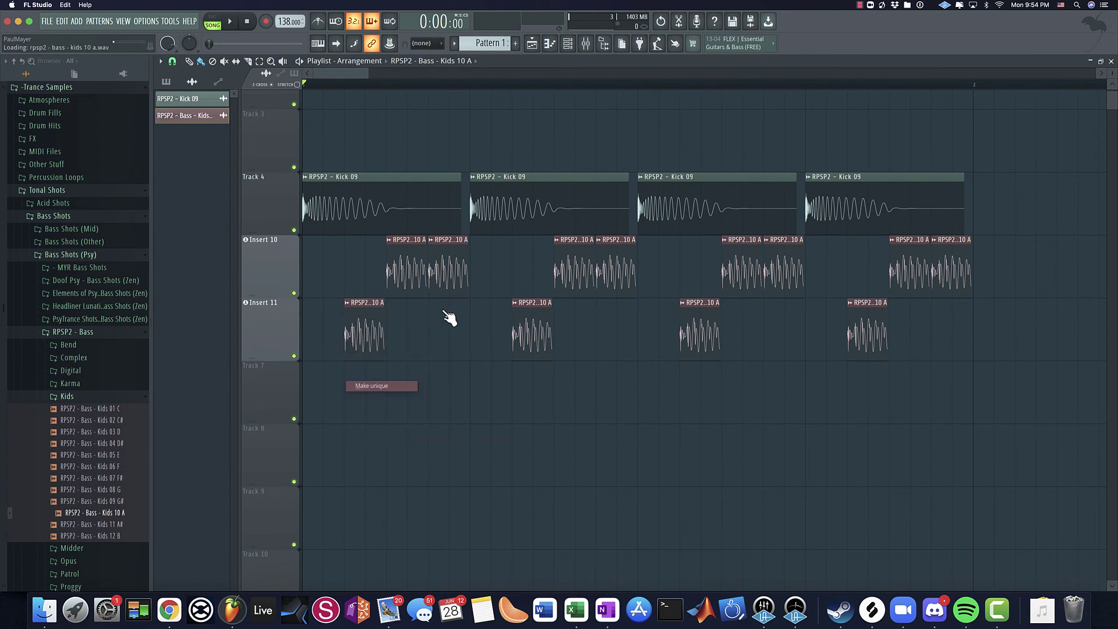
right_click(527, 327)
right_click(699, 329)
right_click(867, 330)
left_click_drag(354, 331, 856, 329)
right_click(758, 329)
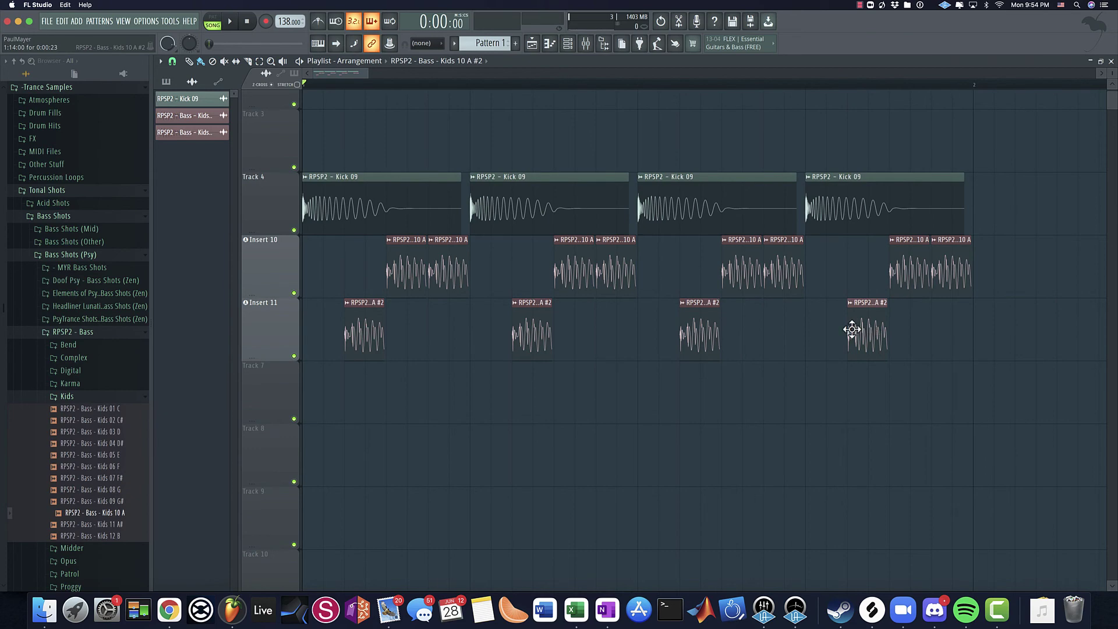
Step: Audition the new bass arrangement in the mixer and the Kids 10 A channel settings
left_click(586, 43)
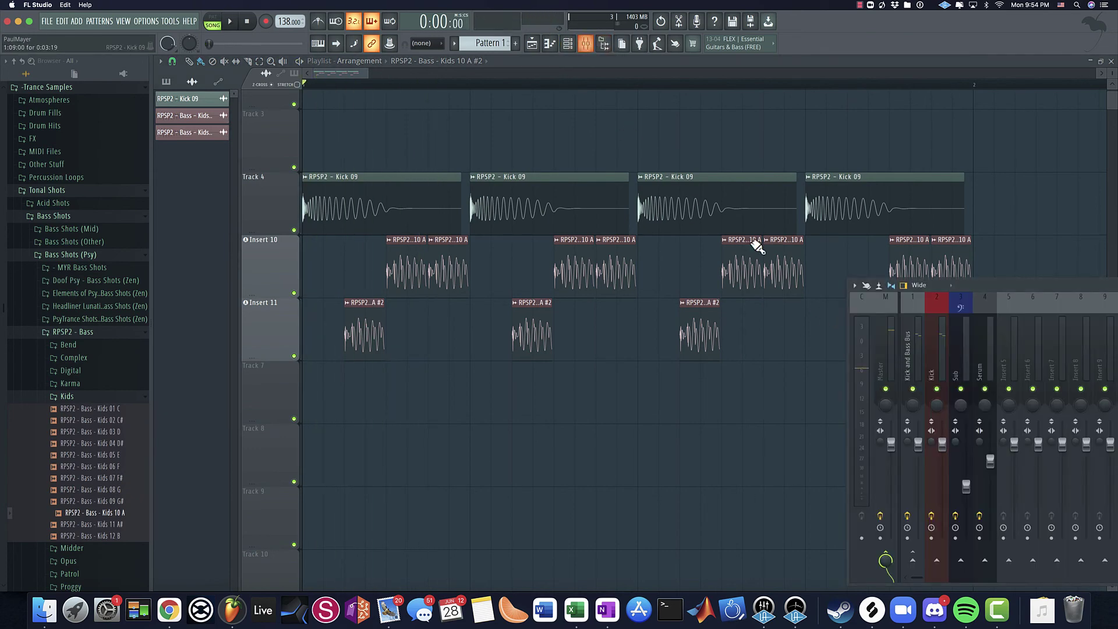
key("space")
double_click(1071, 287)
key("space")
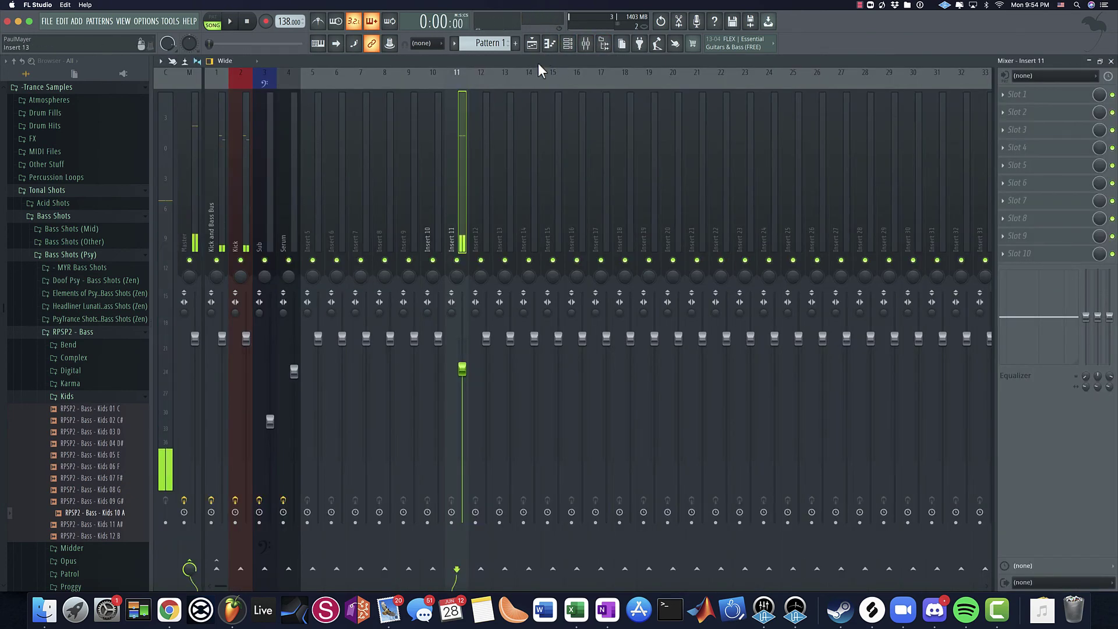
double_click(538, 63)
double_click(397, 257)
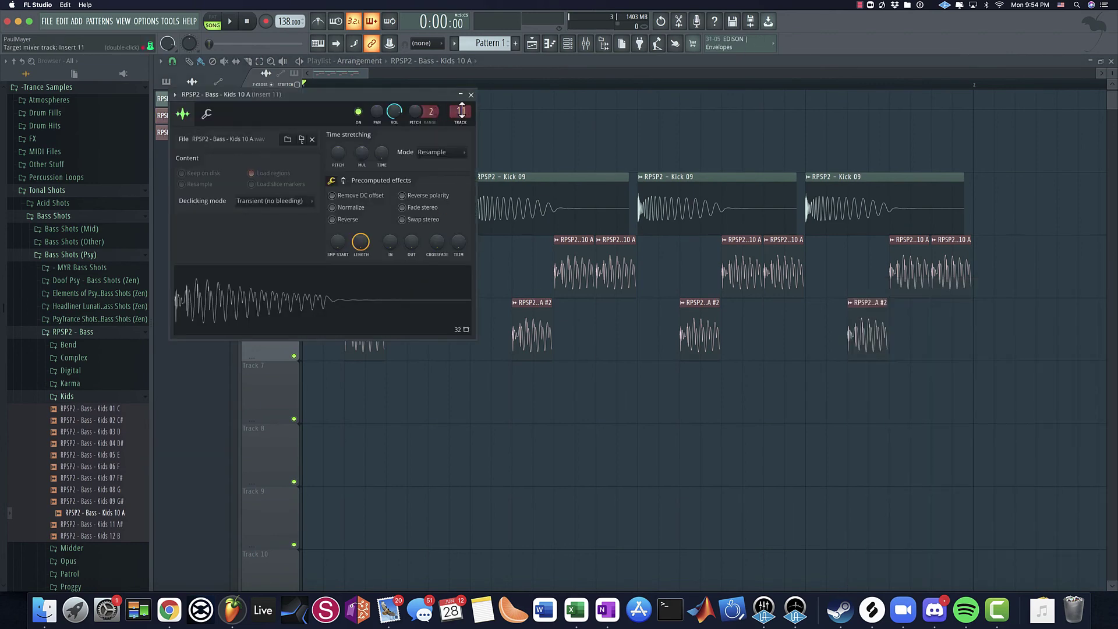
key("space")
left_click(471, 94)
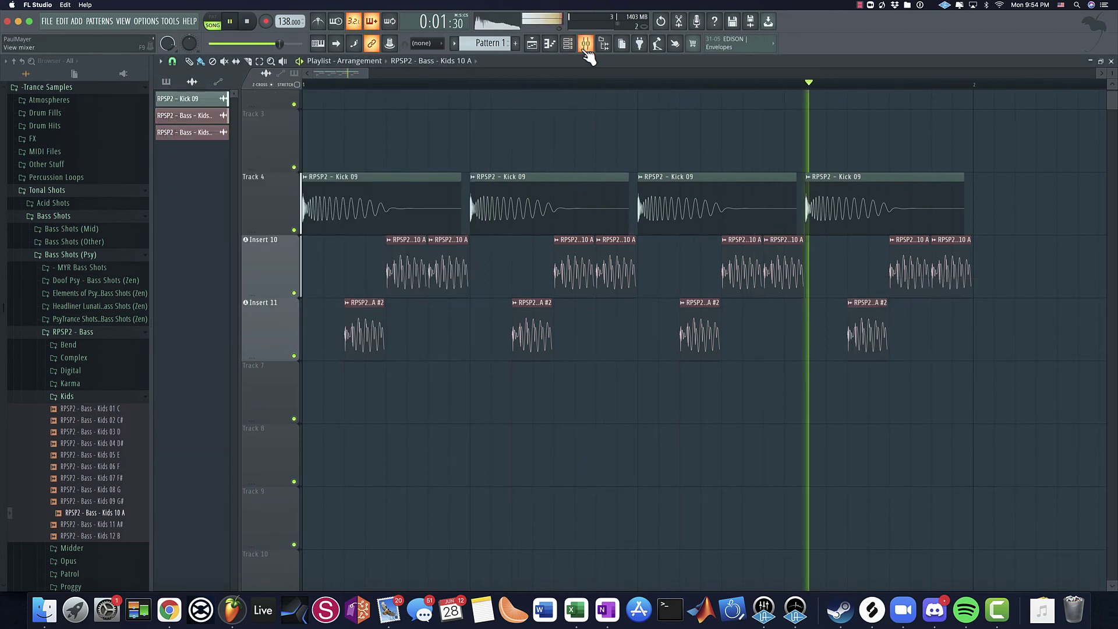
Step: Lower the Insert 10 fader and move Insert 11 in front of Insert 10
left_click(586, 42)
double_click(925, 285)
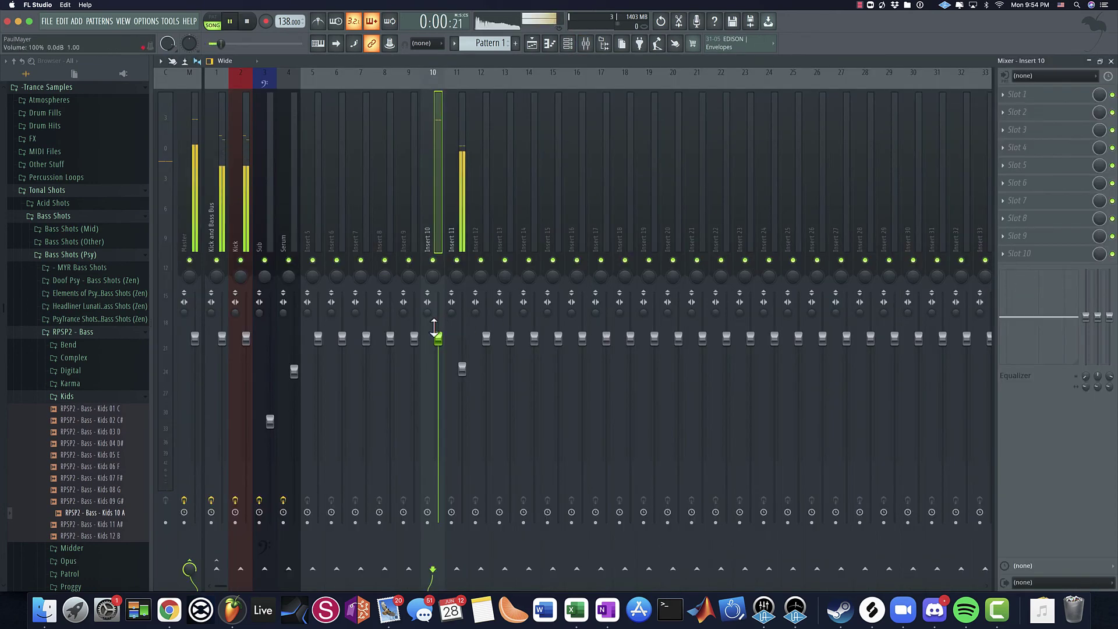
left_click_drag(439, 338, 462, 424)
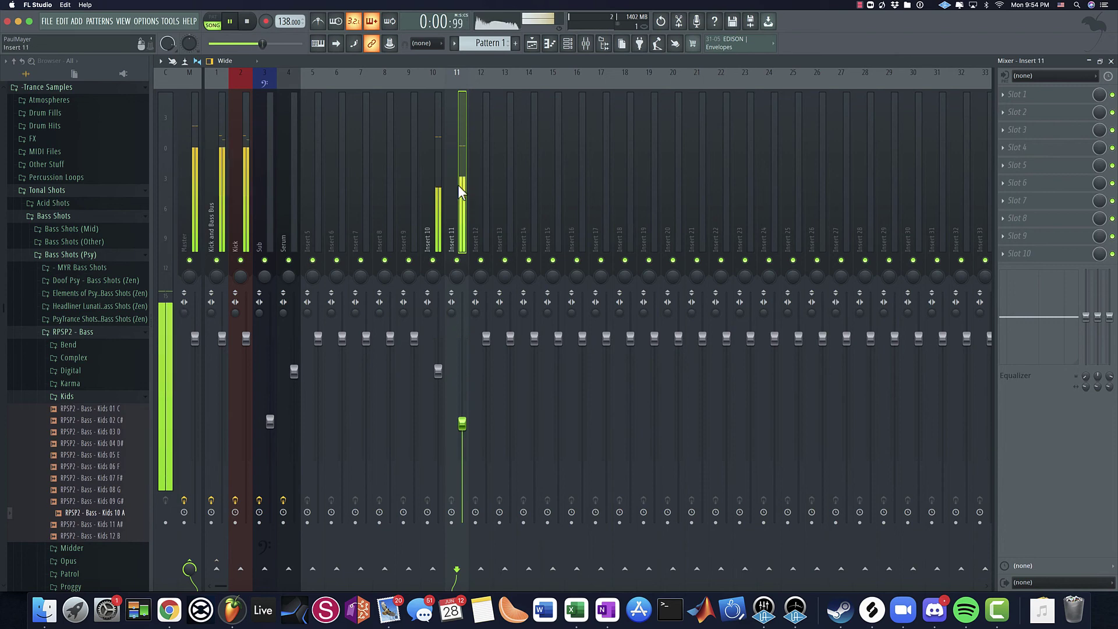
scroll(458, 184, "down", 1)
left_click_drag(481, 184, 434, 185)
Step: Load Fruity Parametric EQ 2 on Insert 11 and make band 1 a high-pass at about 151 Hz
key("space")
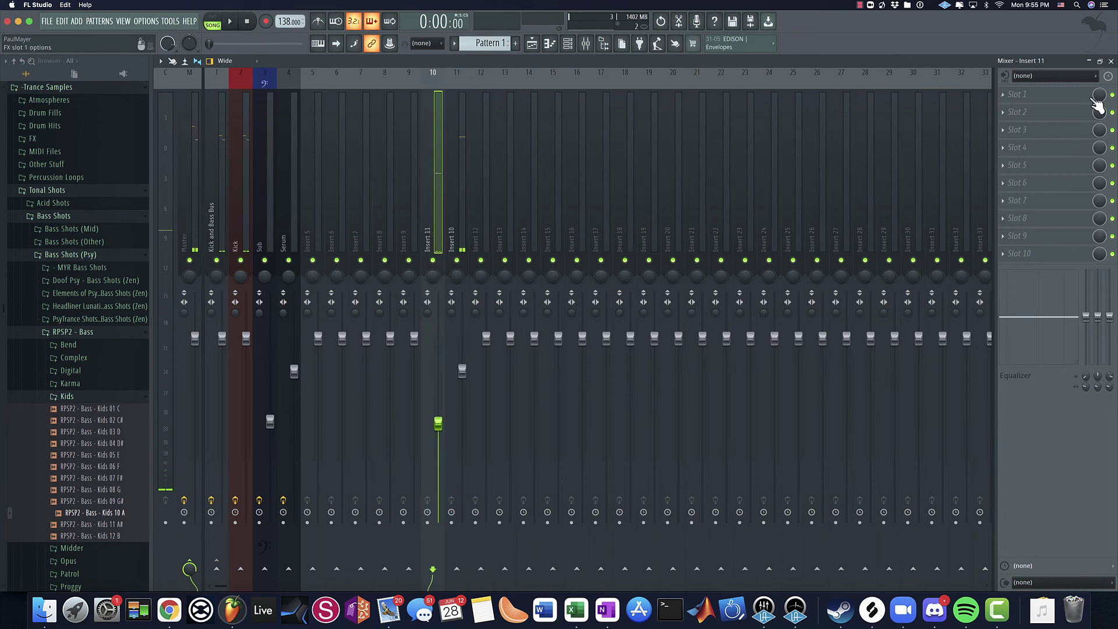
left_click(1043, 130)
left_click(787, 365)
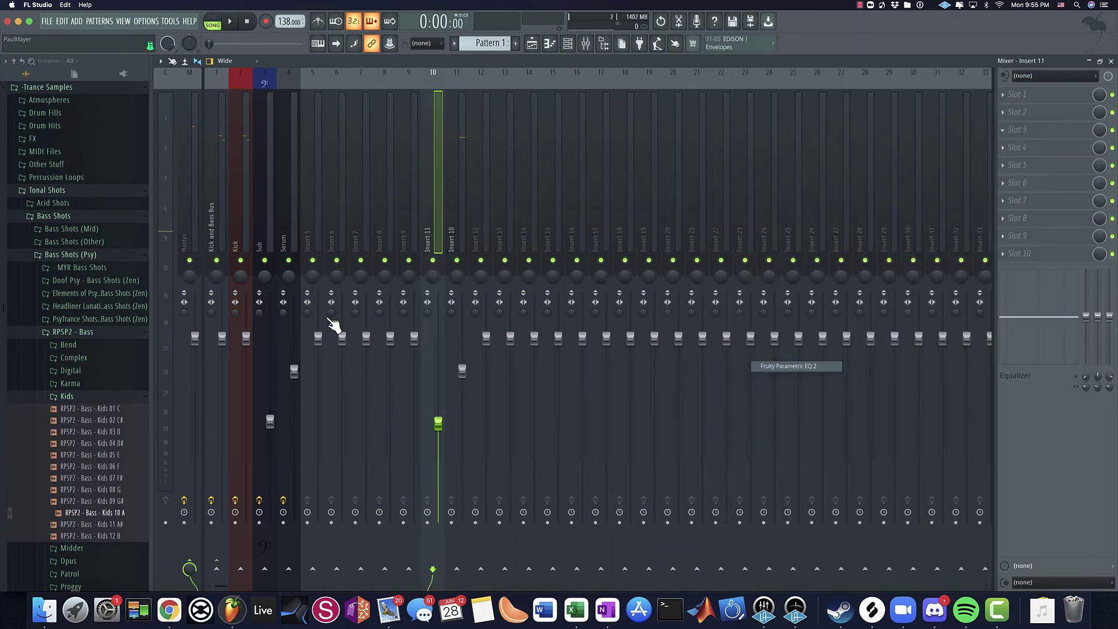
left_click_drag(233, 201, 258, 268)
right_click(258, 268)
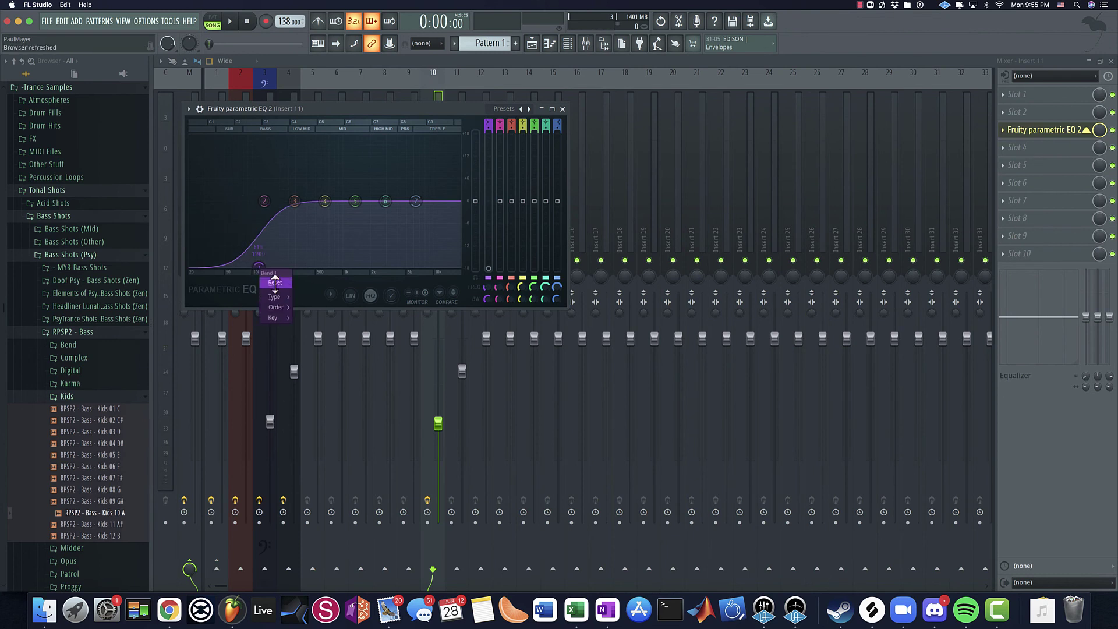
mouse_move(275, 297)
left_click(306, 329)
key("space")
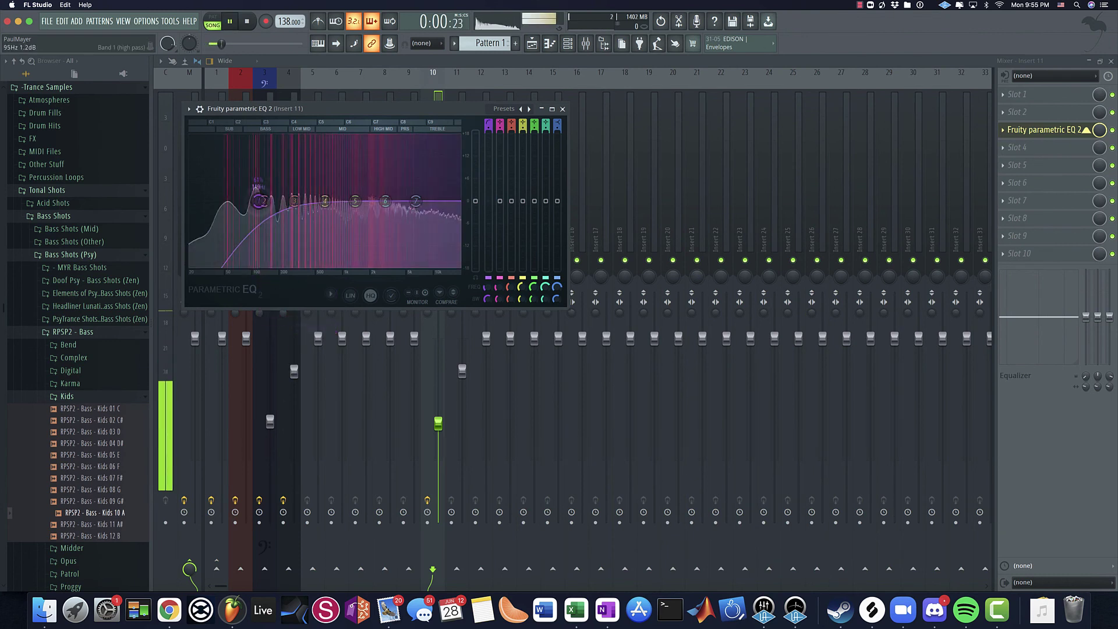
left_click_drag(258, 201, 267, 202)
key("space")
left_click(563, 109)
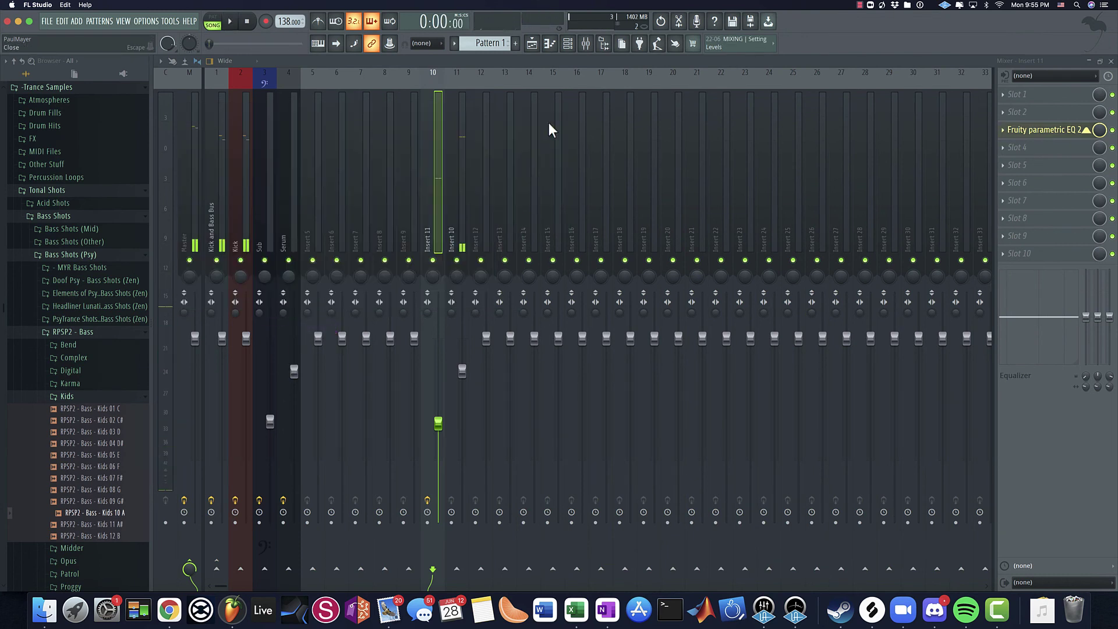
double_click(439, 236)
Step: Rename the two bass inserts '1st 16' and 'next two 16s'
key("F2")
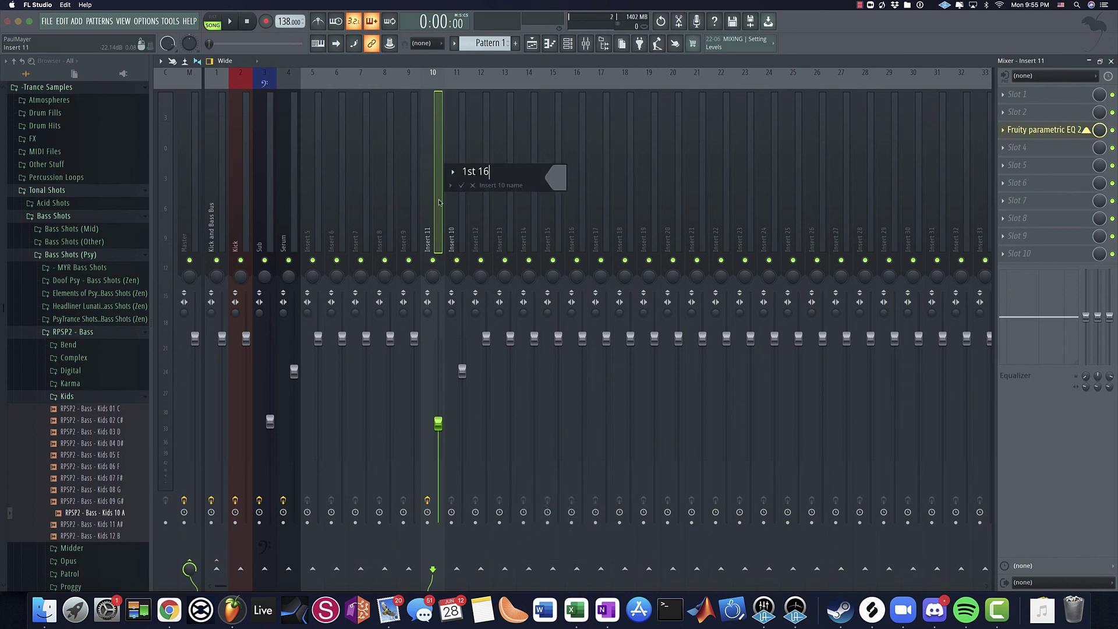
type("1st 16")
key("Tab")
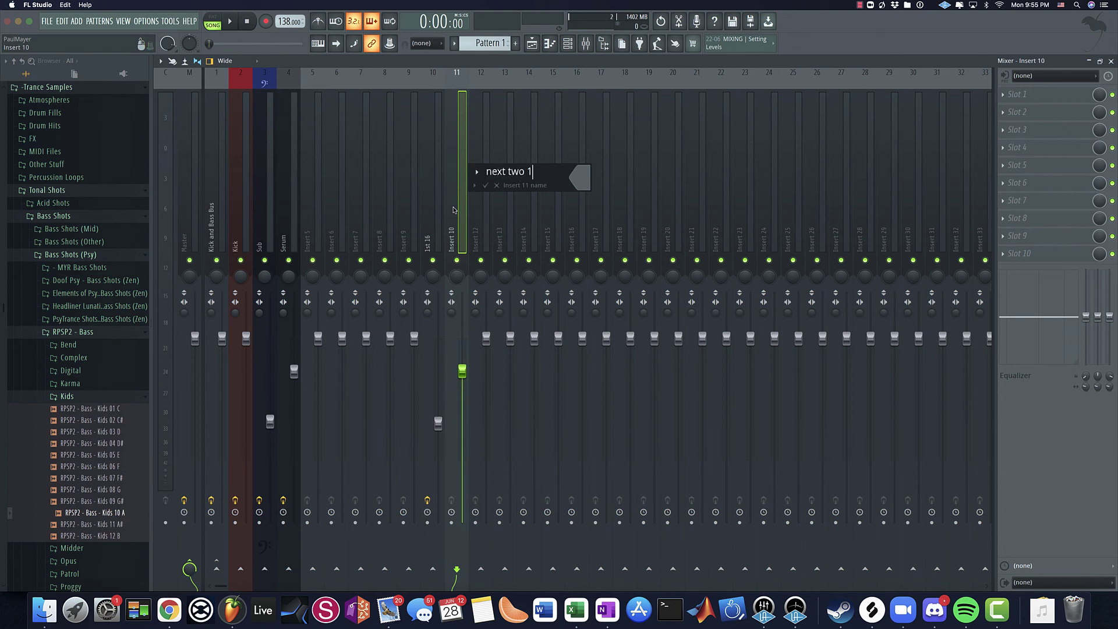
Step: Raise the 1st 16 EQ high-pass to about 670 Hz
left_click(435, 218)
key("space")
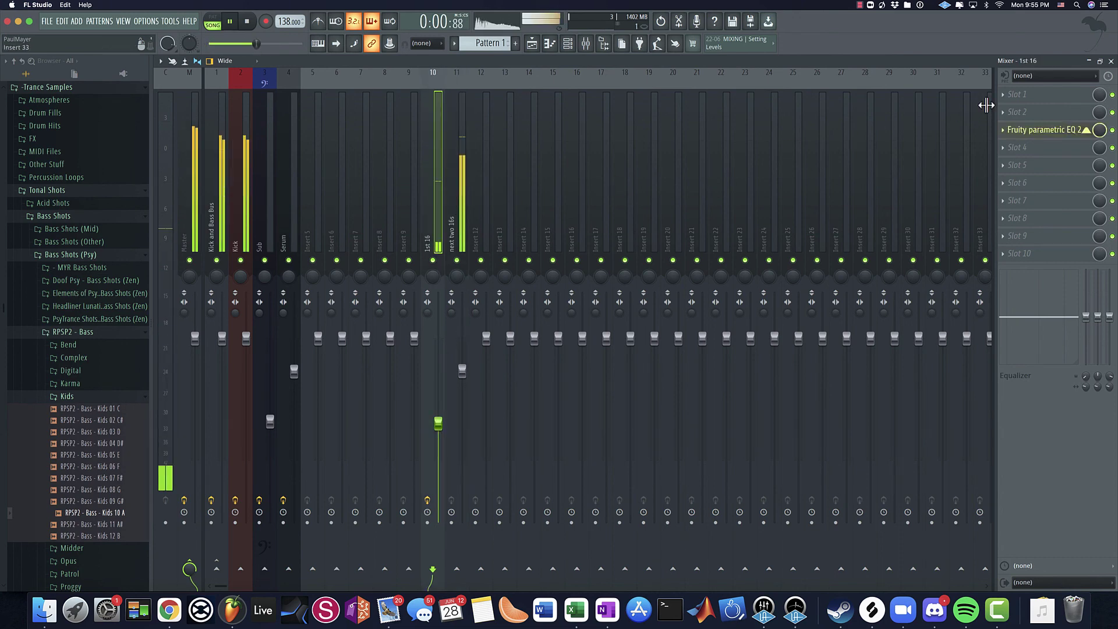
left_click(1053, 132)
mouse_move(272, 201)
left_mouse_down()
mouse_move(327, 201)
mouse_move(264, 202)
left_mouse_up()
left_click(562, 109)
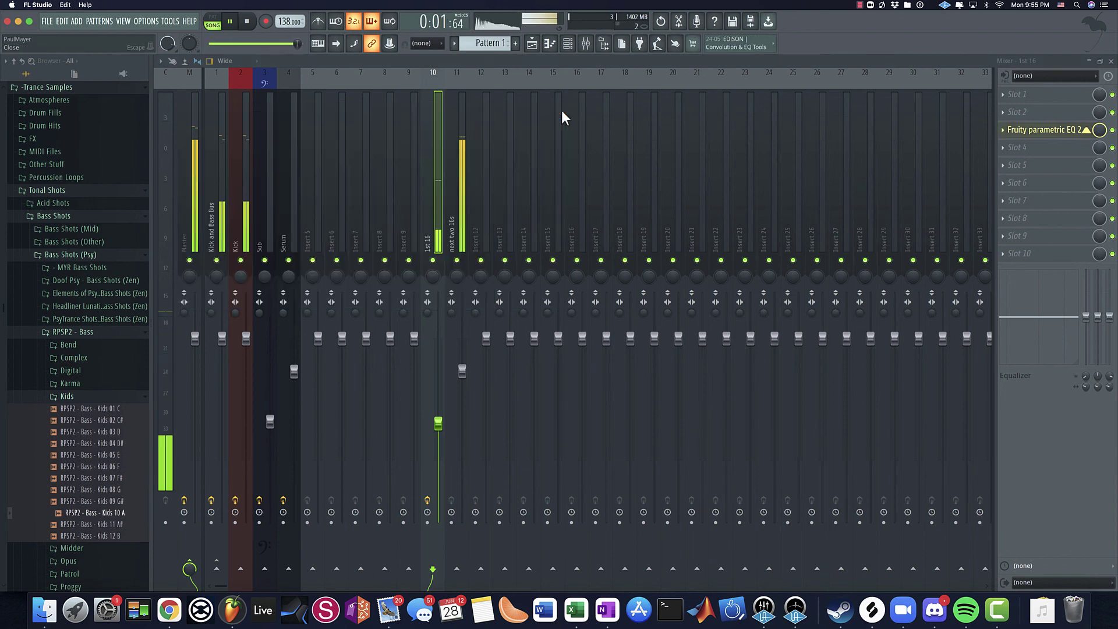
Step: Give the Kick a Fruity Parametric EQ 2 (574 Hz high shelf, band 2 at 162 Hz); raise 1st 16 to -11.2 dB
left_click(239, 207)
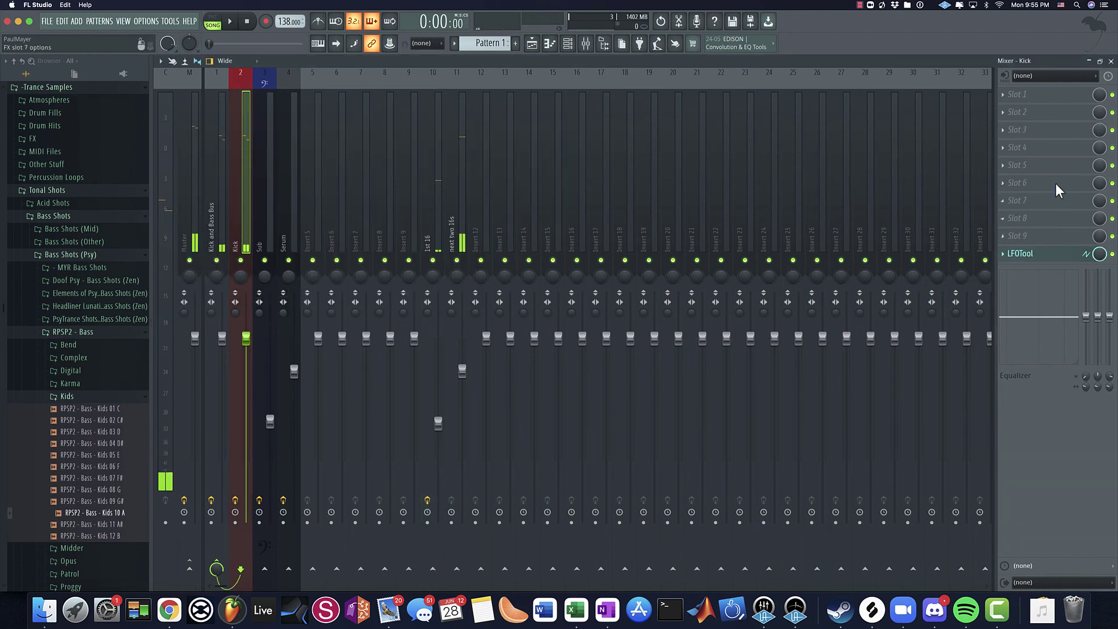
left_click(1016, 182)
left_click(786, 366)
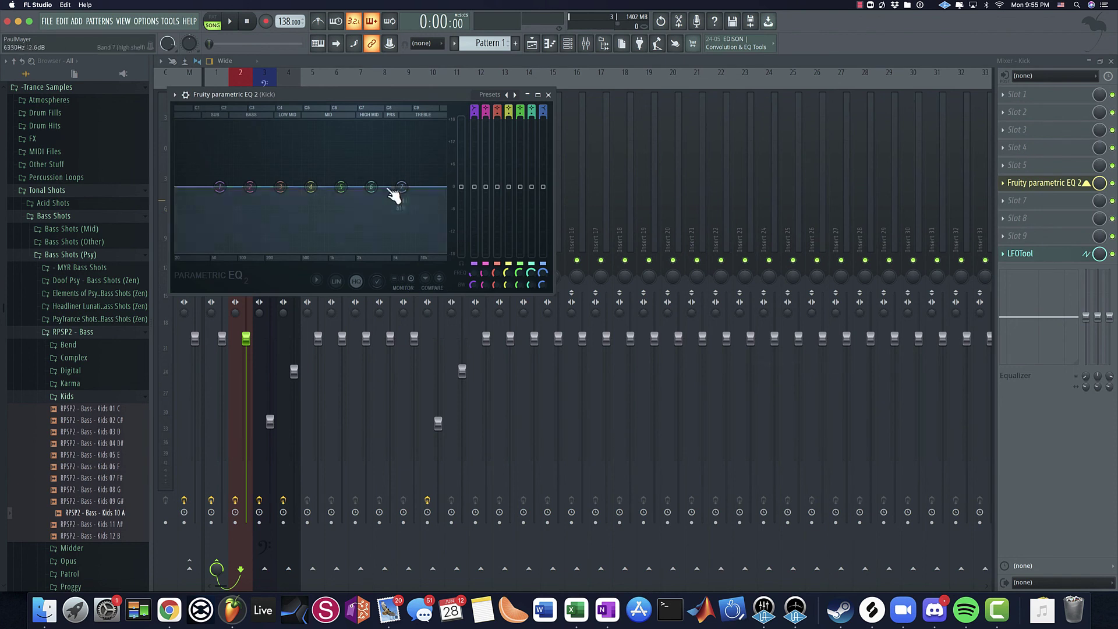
left_click_drag(394, 194, 339, 172)
key("space")
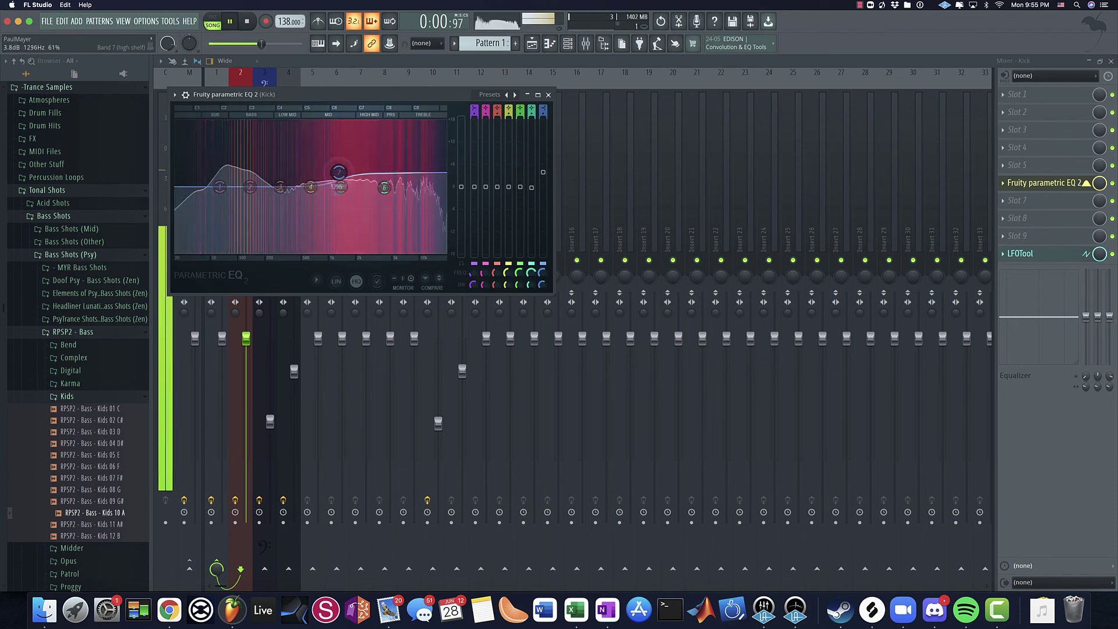
left_click_drag(250, 188, 257, 188)
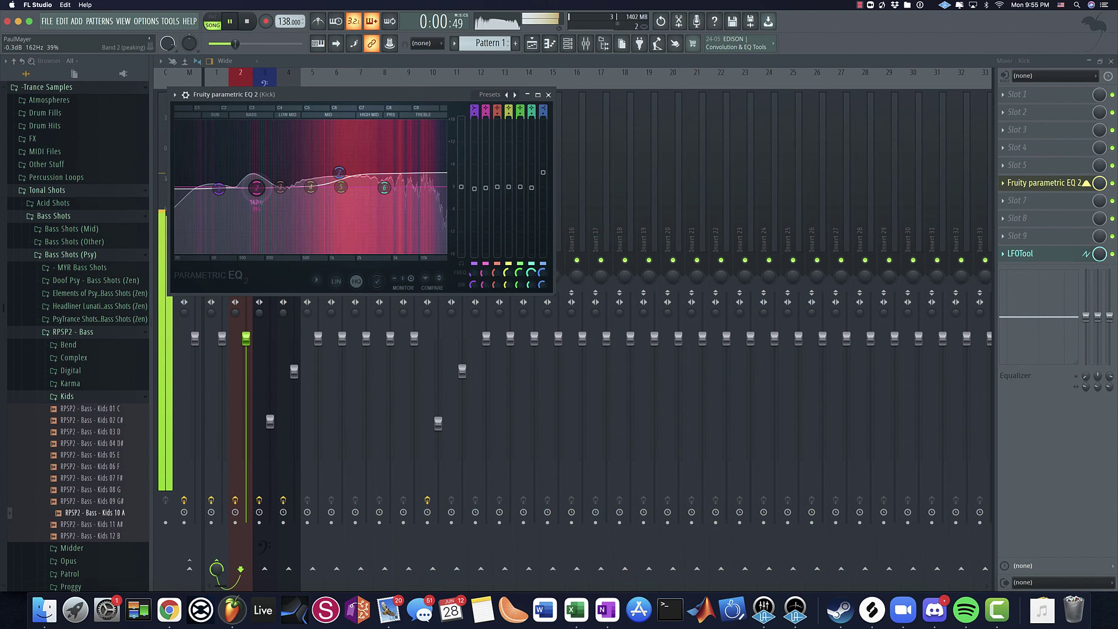
left_click(549, 95)
left_click_drag(437, 384, 438, 374)
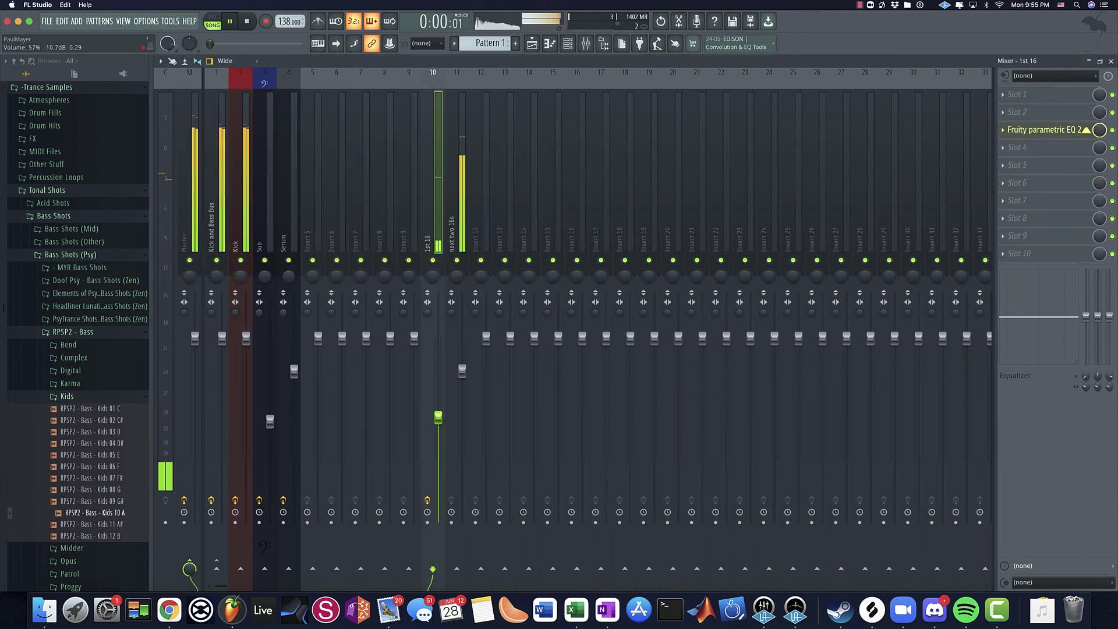
key("space")
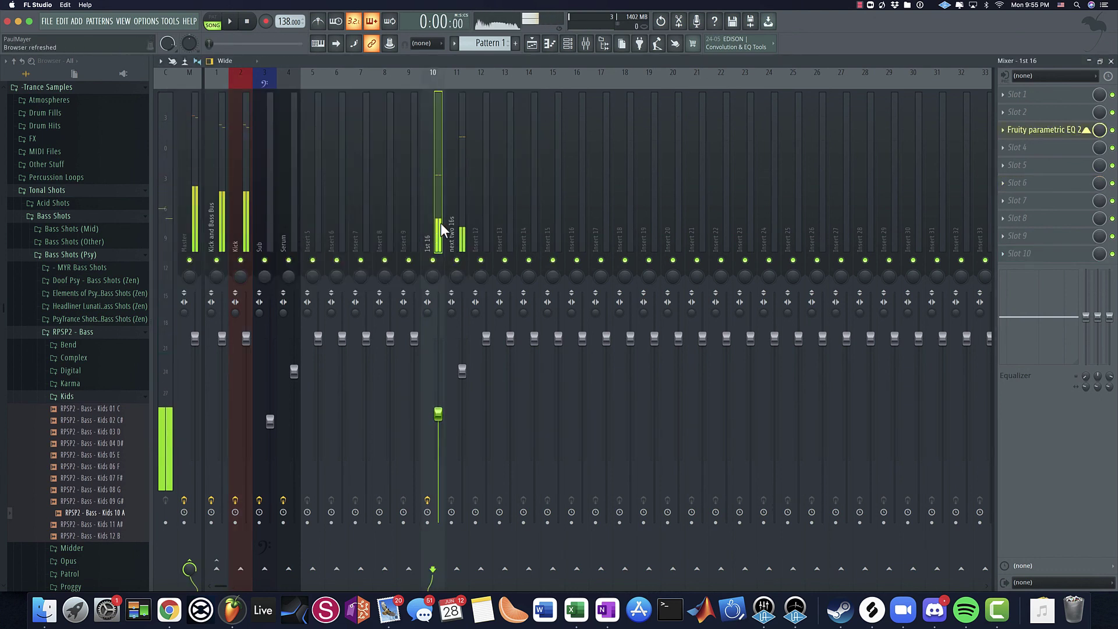
Step: Close the mixer to return to the Playlist showing the renamed bass tracks
left_click(587, 46)
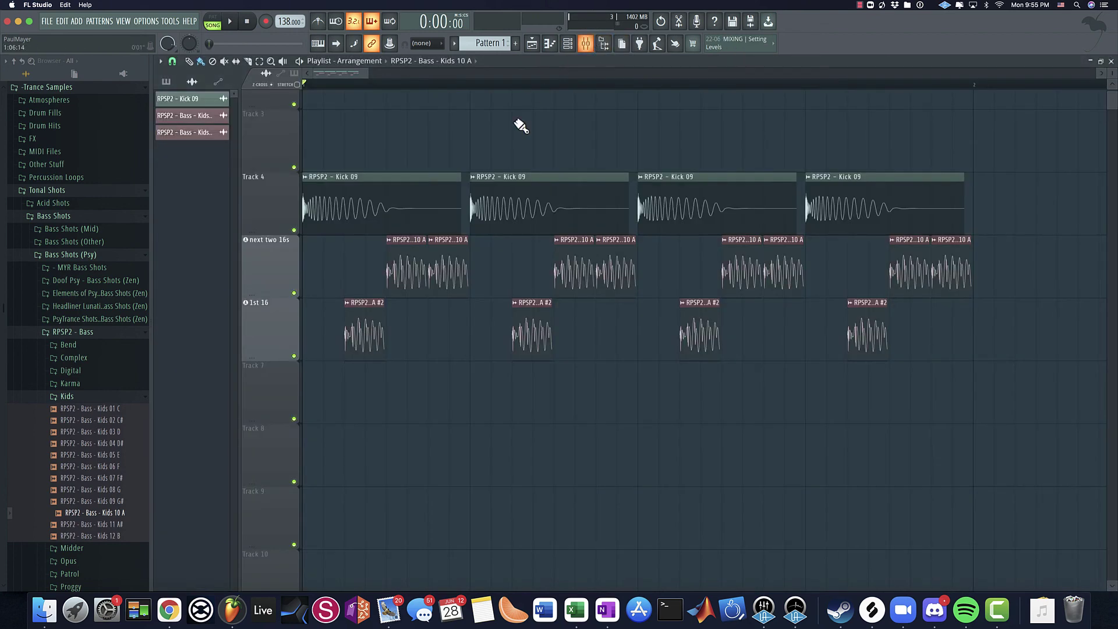